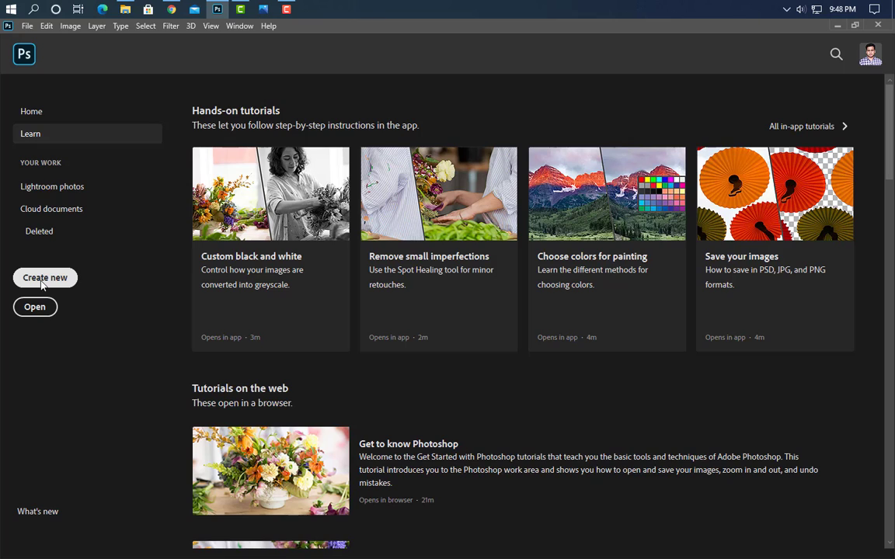
Open the New Document dialog from the Photoshop Home screen
click(44, 278)
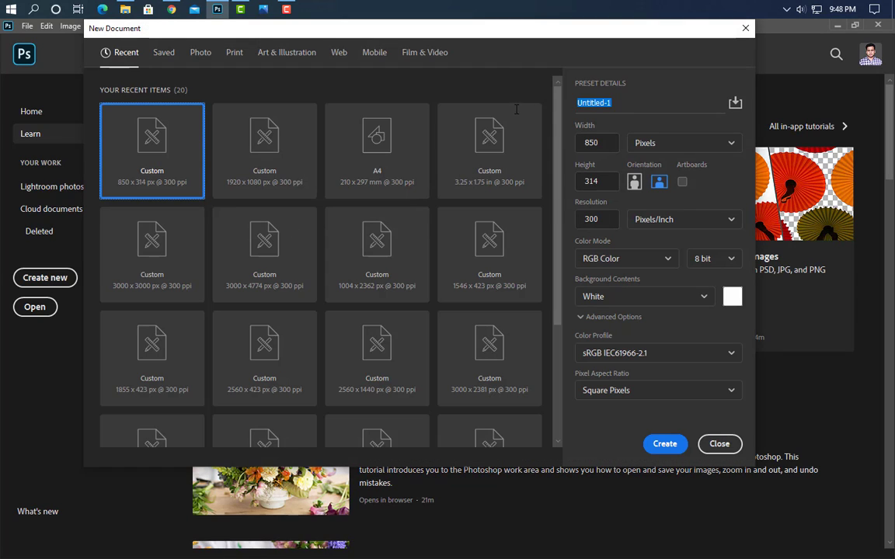
Create a 600 × 200 px, 300 ppi document named 'Email signature design' and fit it on screen
text(Email signature design)
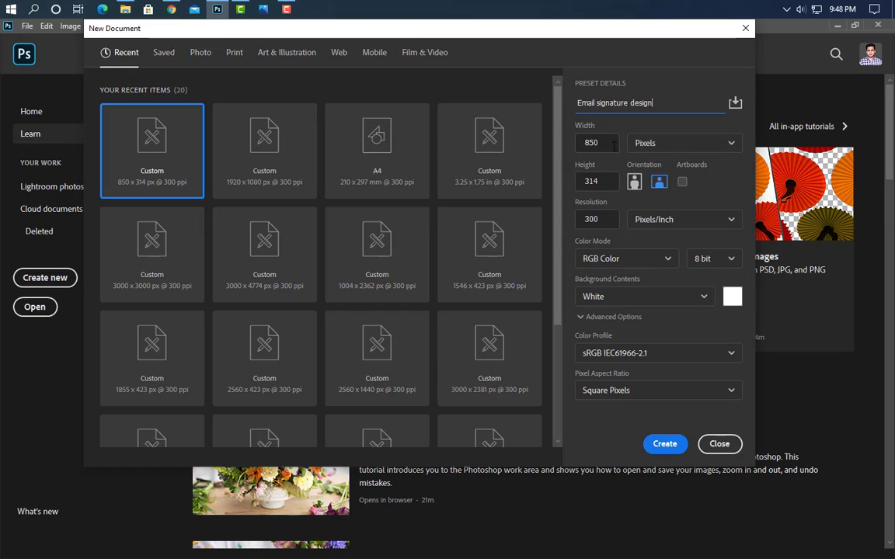
key(Tab)
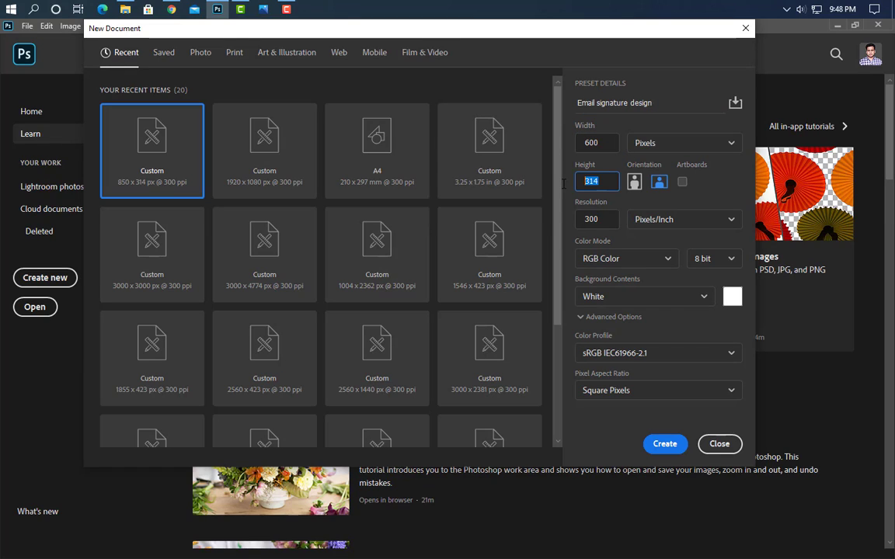
click(665, 446)
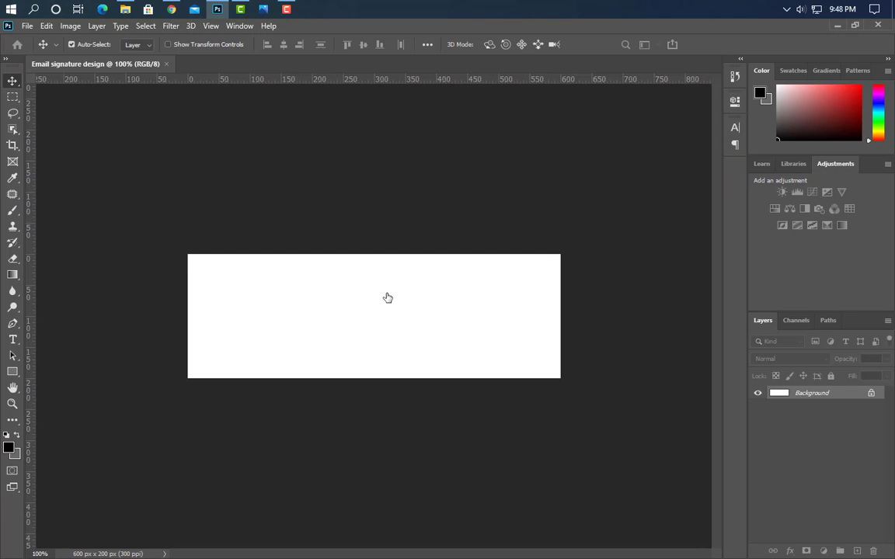
key(ctrl+0)
Draw a tall narrow bar from the canvas top, left of centre, filled dark teal #015859
click(11, 373)
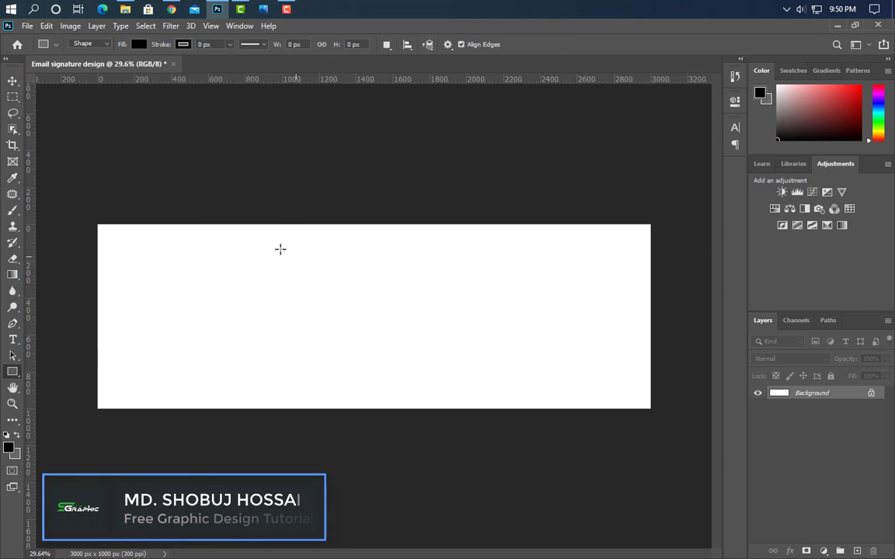
drag(280, 224, 295, 278)
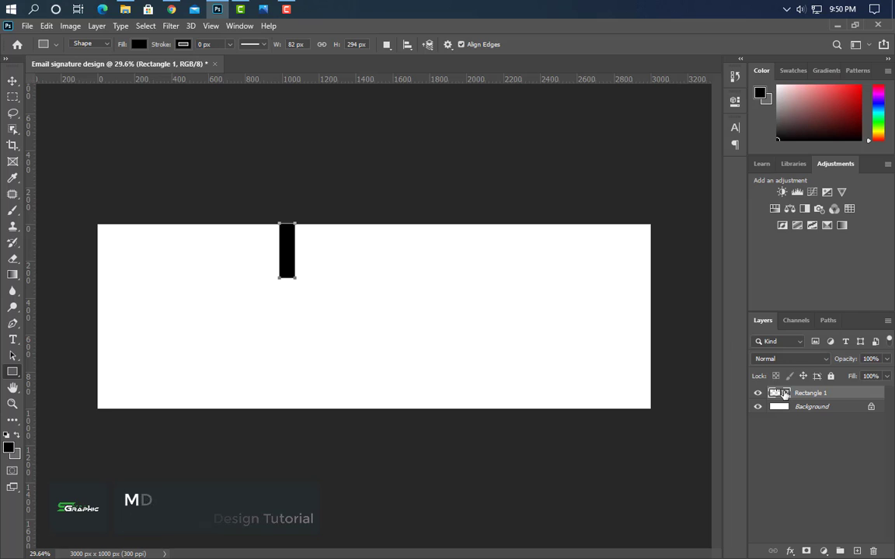
double_click(775, 393)
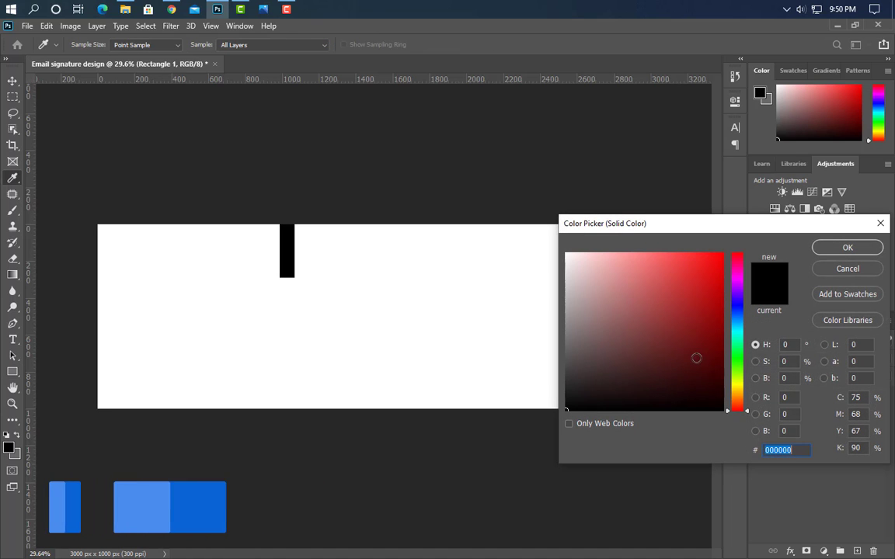
click(737, 331)
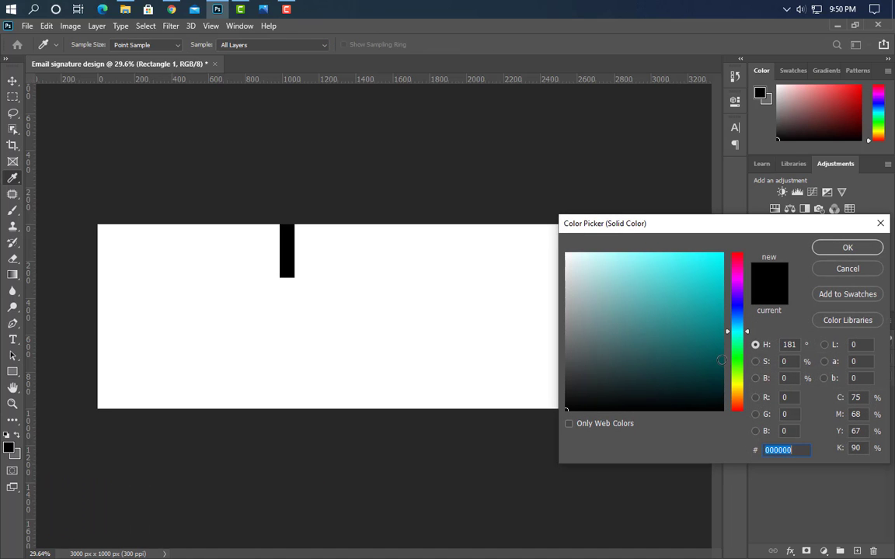
click(722, 356)
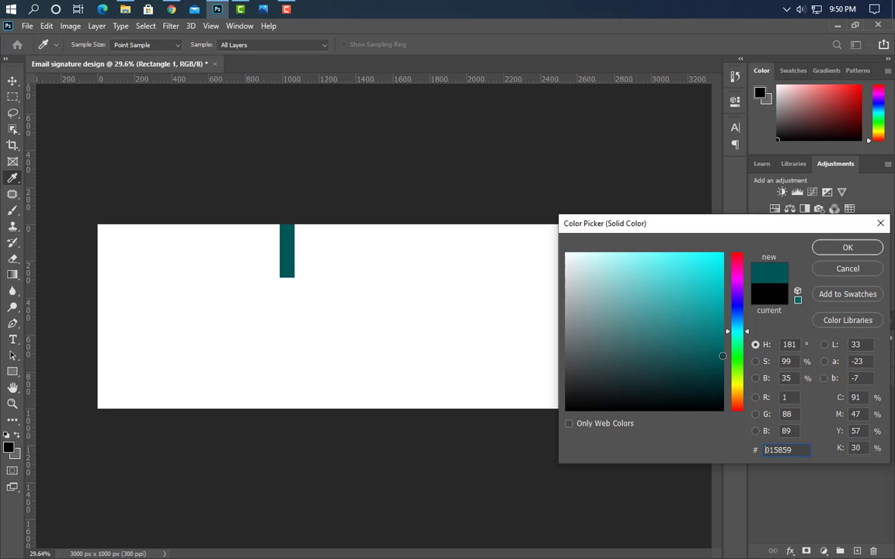
click(836, 248)
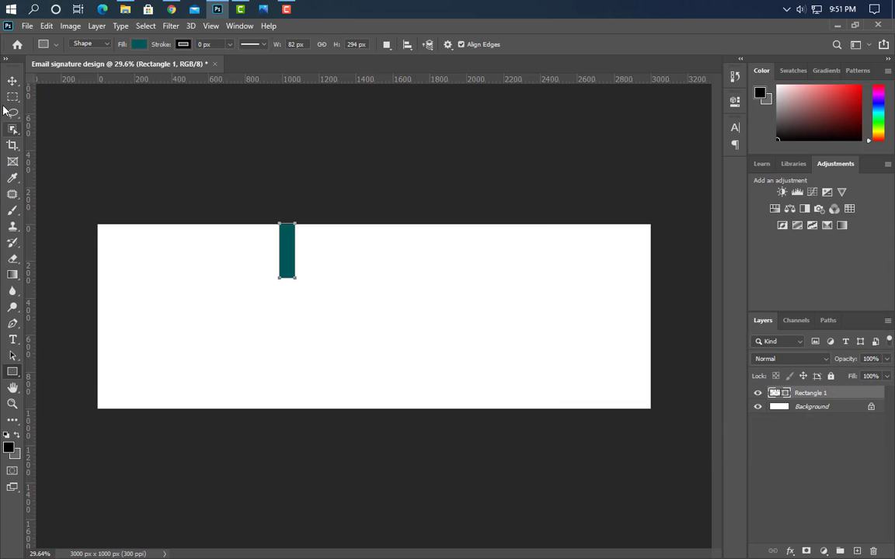
click(13, 80)
Duplicate the teal bar directly below and colour the copy #018385
drag(293, 257, 317, 311)
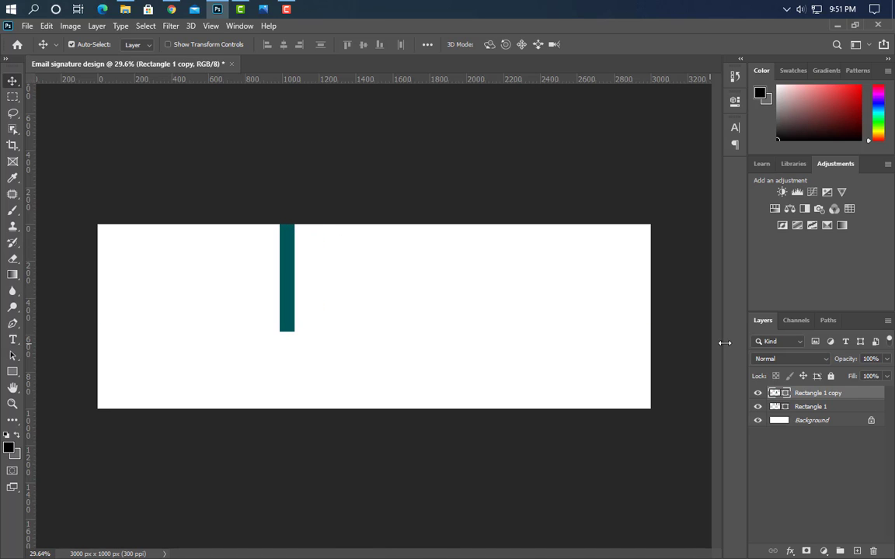
double_click(769, 394)
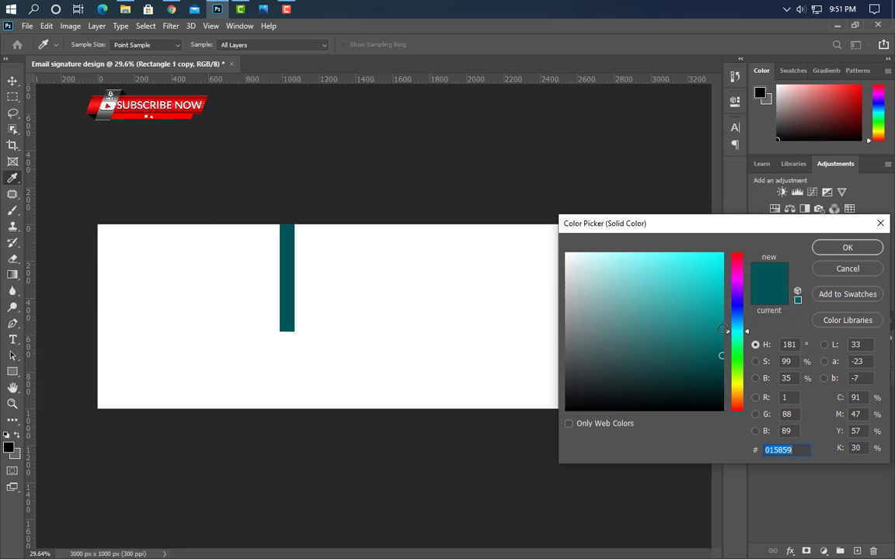
click(722, 330)
click(847, 247)
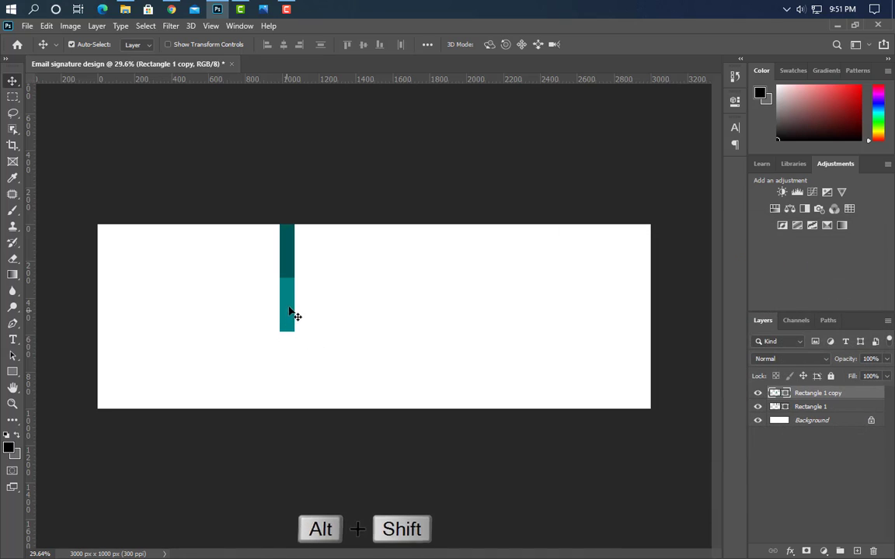
Add a third copy below coloured #02aaac, then select all three bars
drag(290, 313, 290, 367)
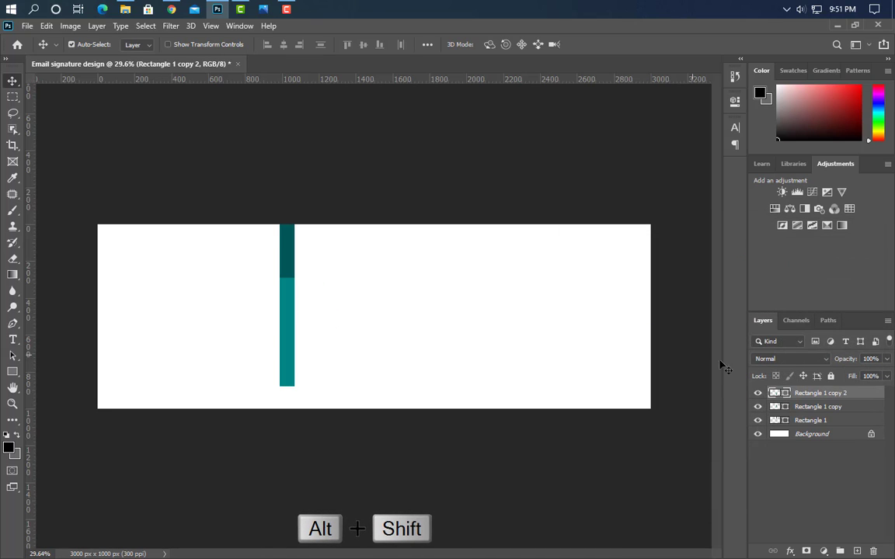
double_click(784, 395)
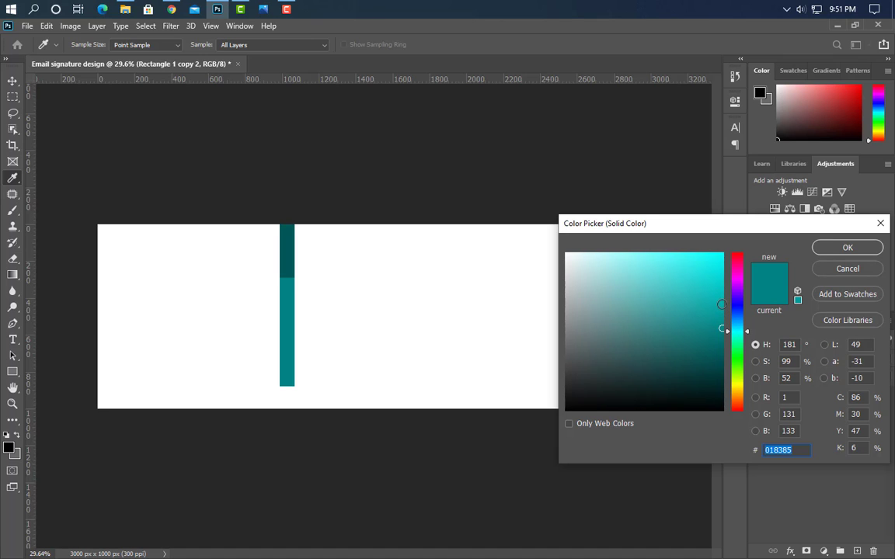
click(722, 305)
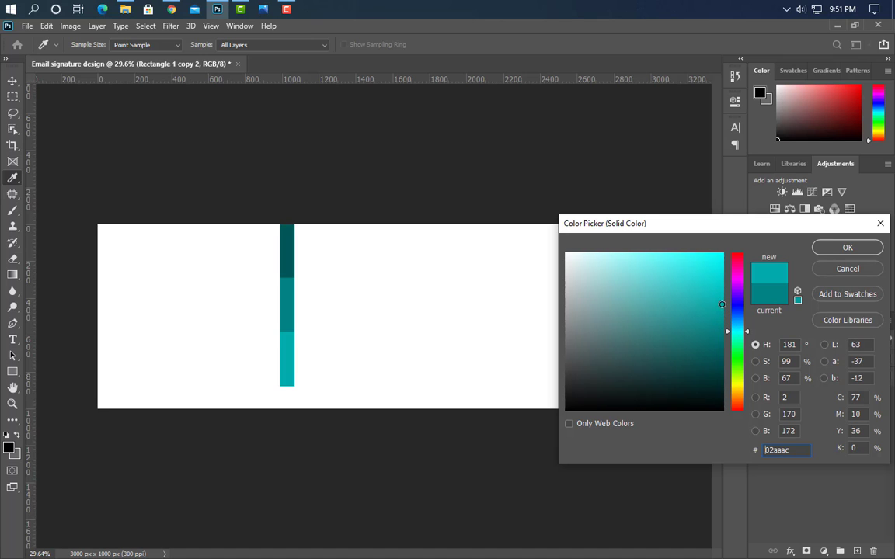
click(842, 249)
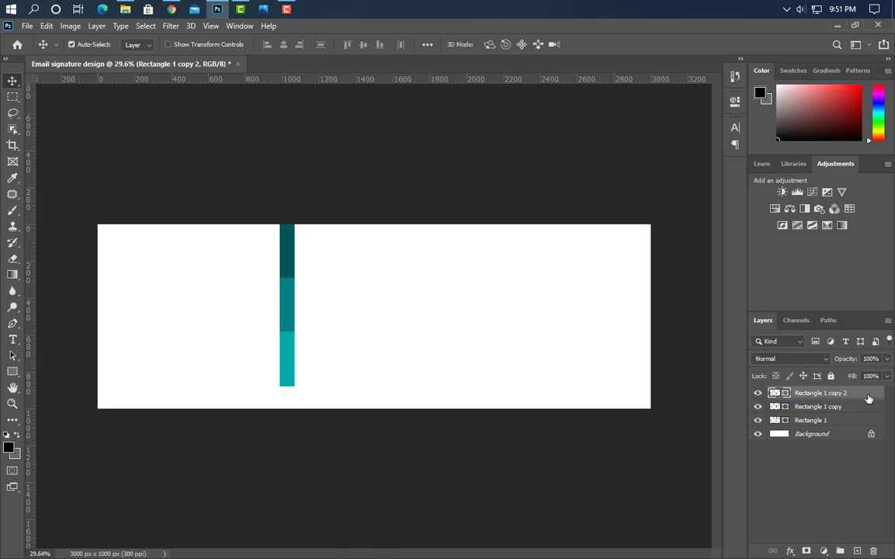
ctrl+click(843, 406)
ctrl+click(808, 420)
Stretch the three bars to the canvas bottom, group them, and copy the group to the right
key(ctrl+t)
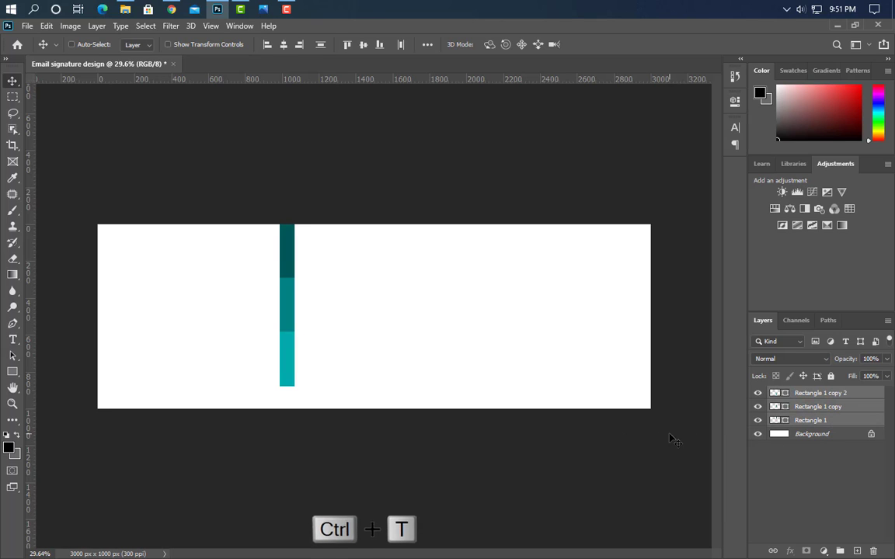
drag(286, 386, 287, 410)
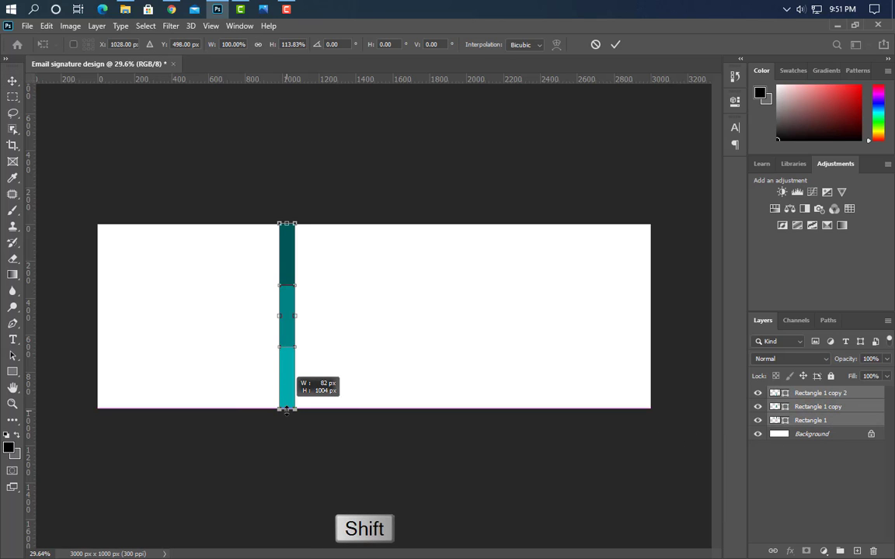
click(615, 44)
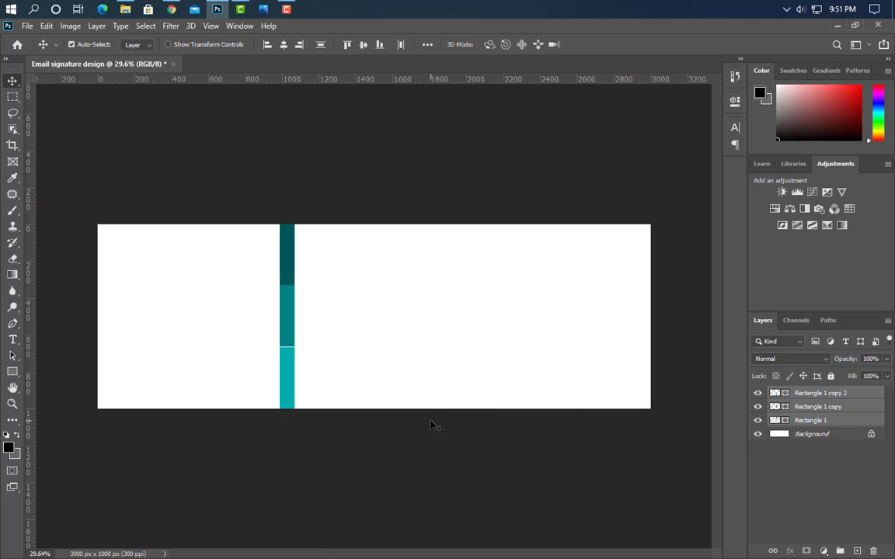
click(839, 551)
drag(286, 311, 476, 310)
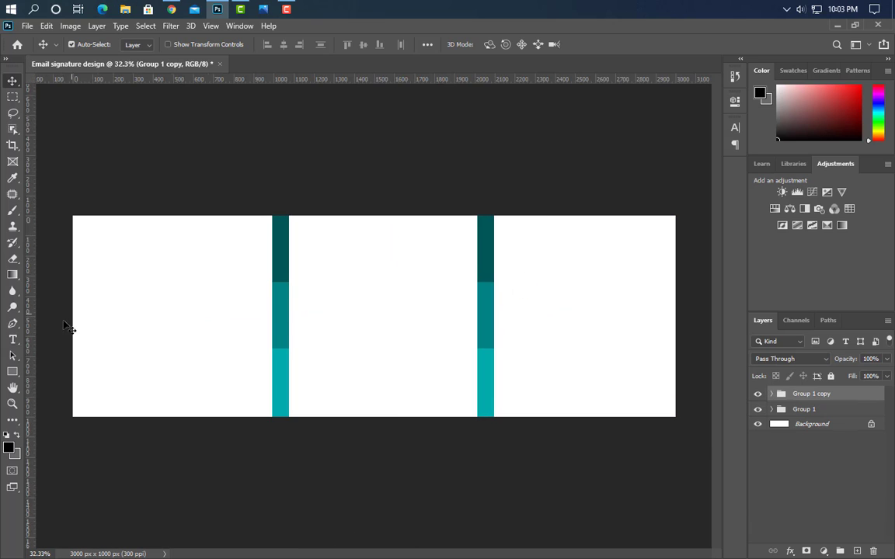
Draw a black square in the left panel
scroll(57, 334, up, 2)
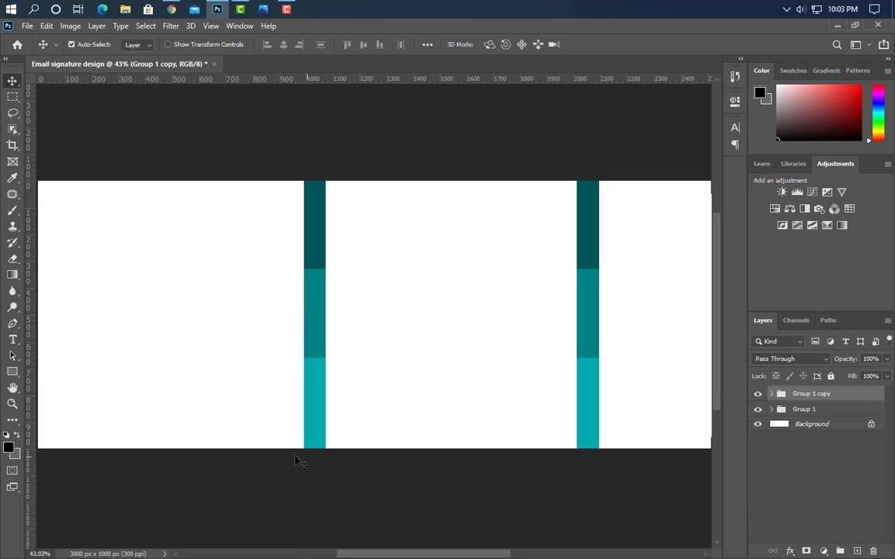
scroll(299, 518, left, 3)
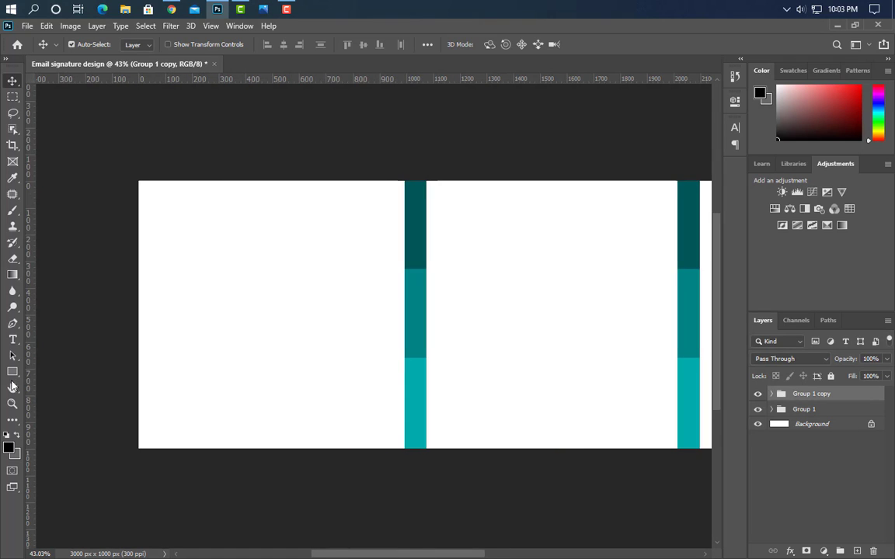
click(13, 372)
drag(201, 221, 324, 377)
Duplicate the black square and enlarge the copy to about 495 × 495 px over the original
click(633, 87)
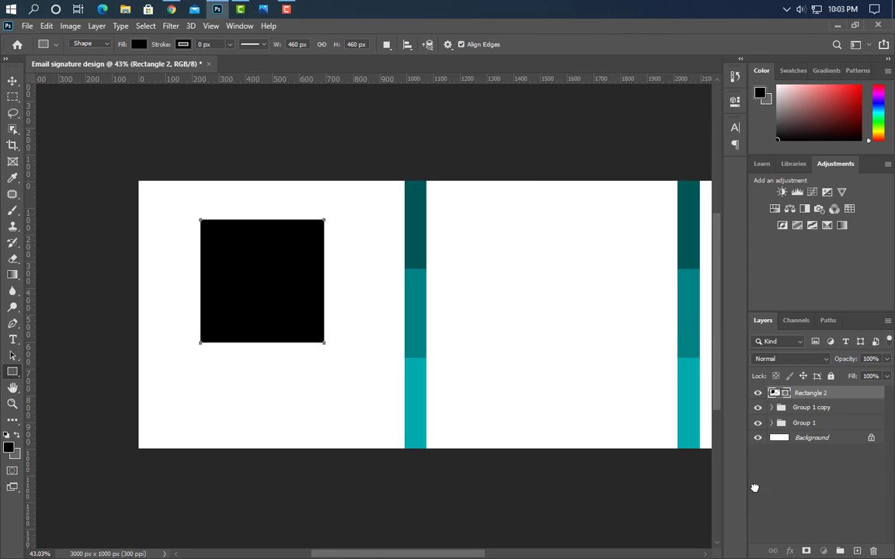
key(ctrl+j)
key(ctrl+t)
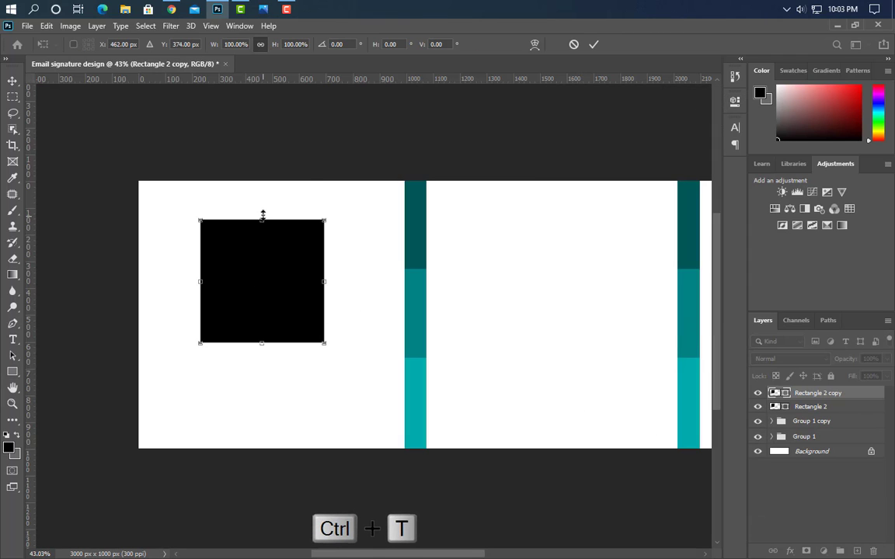
drag(263, 214, 264, 207)
click(595, 45)
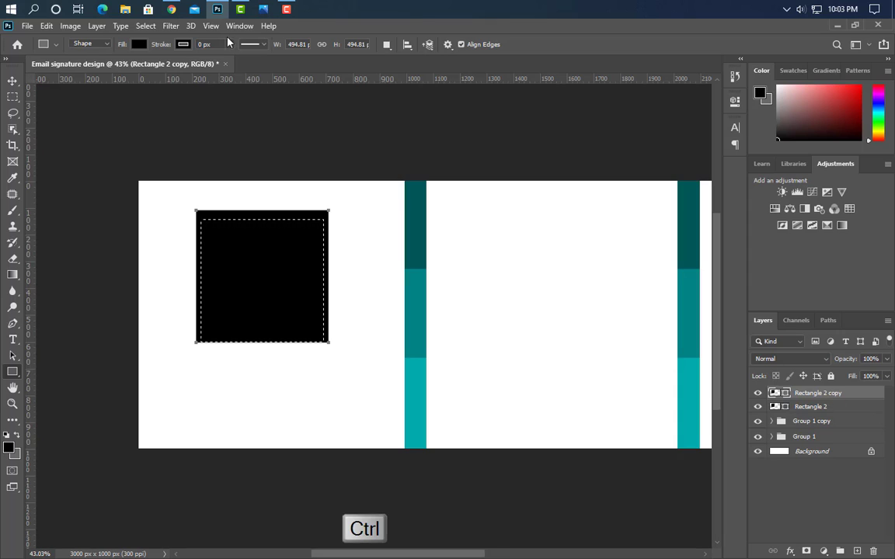
click(13, 80)
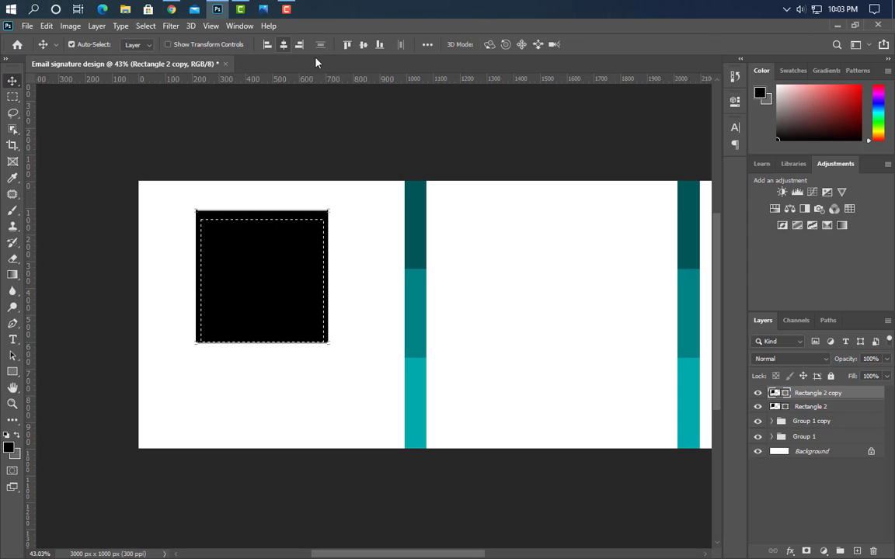
key(ctrl+d)
drag(459, 192, 463, 190)
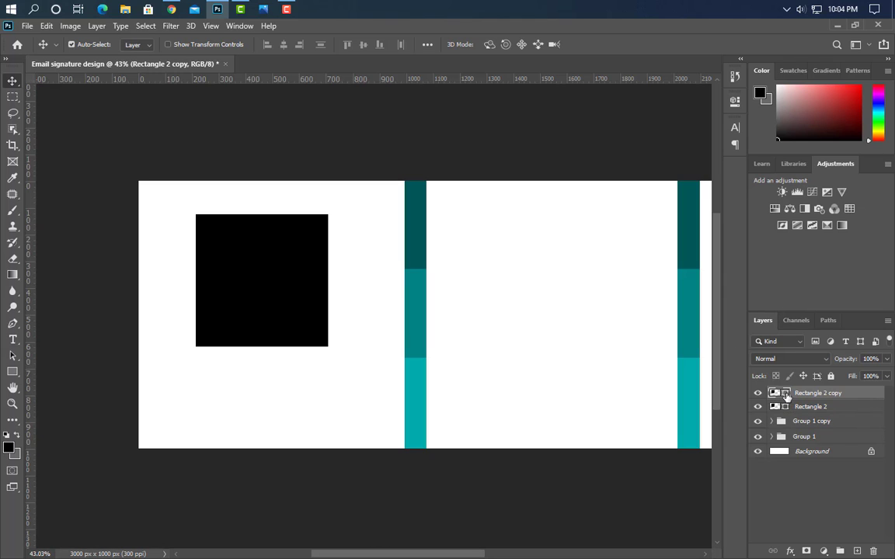
Fill the larger square dark teal, then squash a copy into a lower teal band
double_click(774, 393)
click(416, 226)
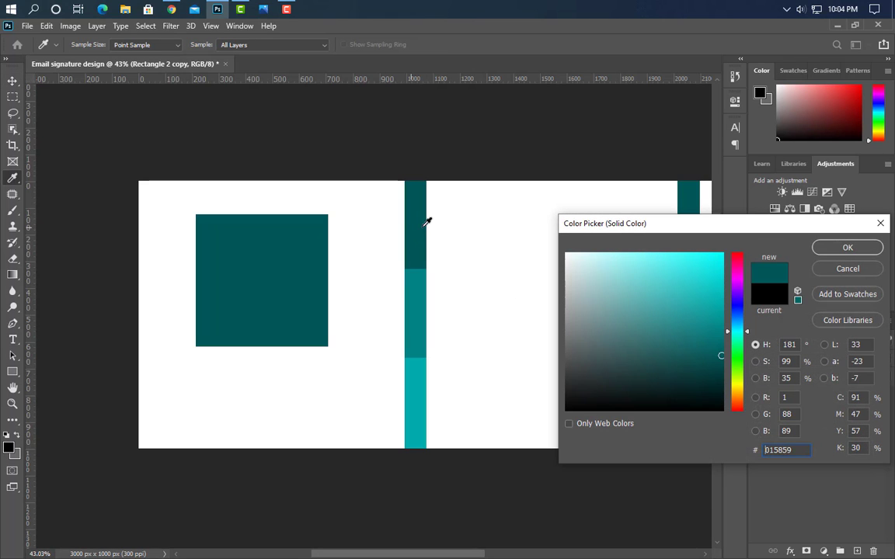
click(859, 249)
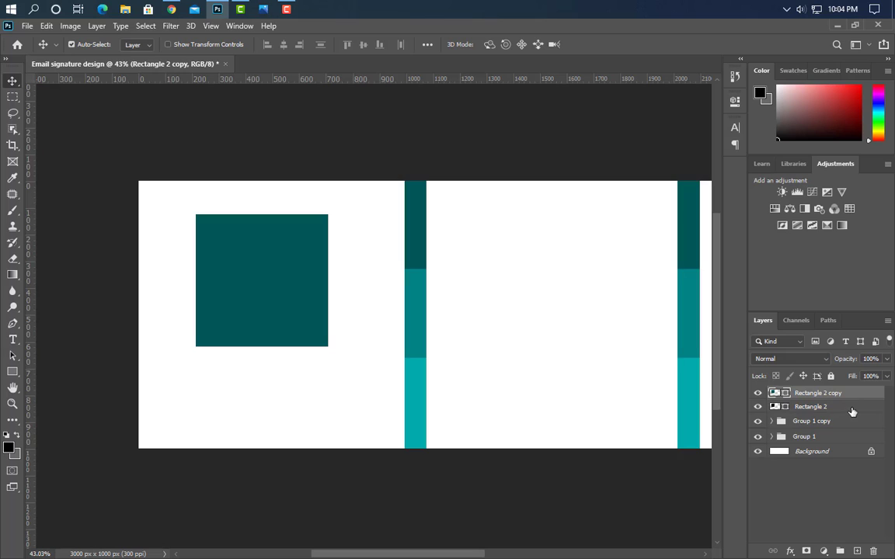
drag(862, 399, 728, 475)
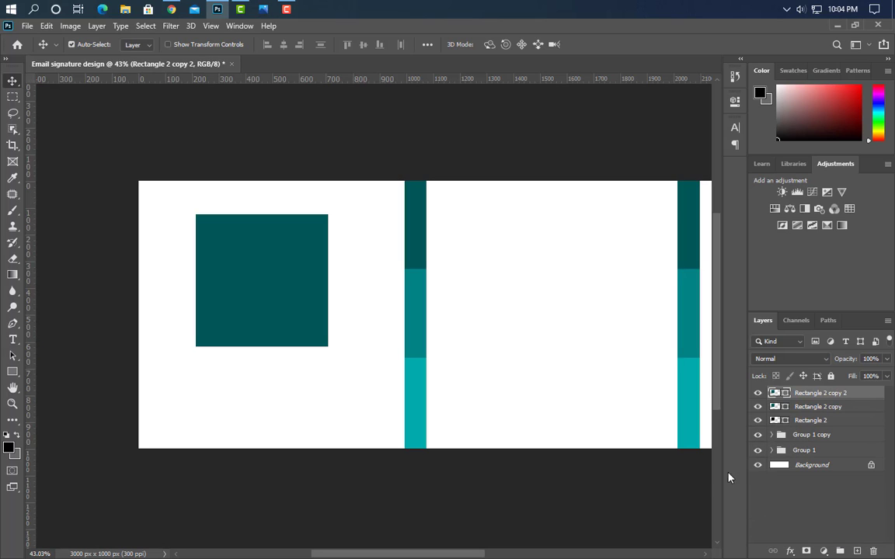
key(ctrl+t)
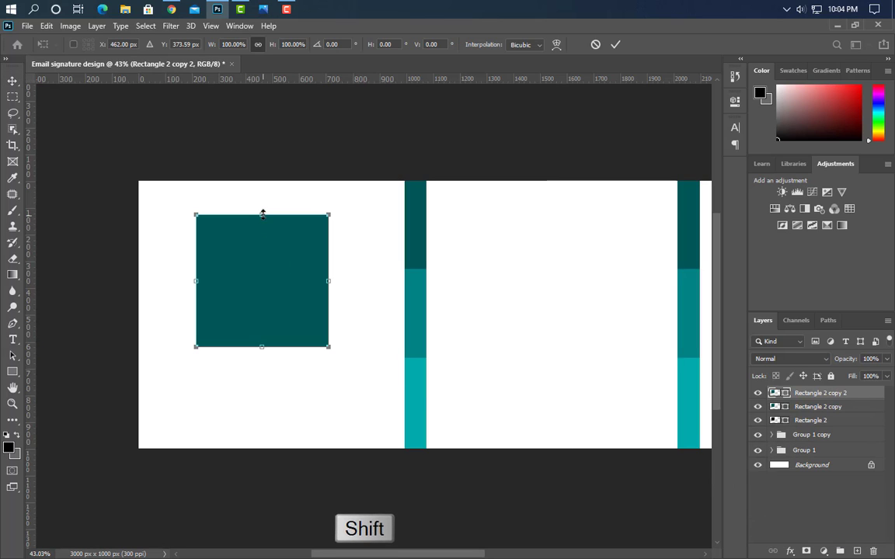
drag(262, 214, 262, 297)
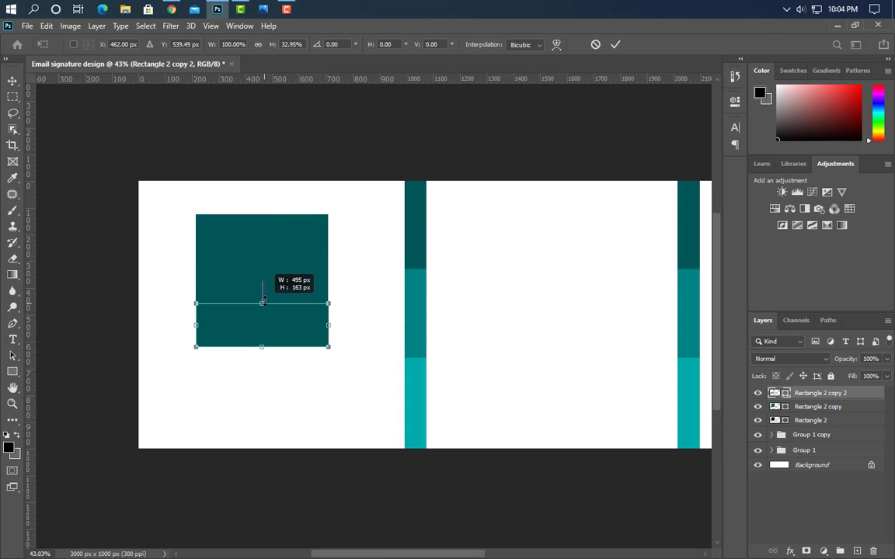
click(615, 44)
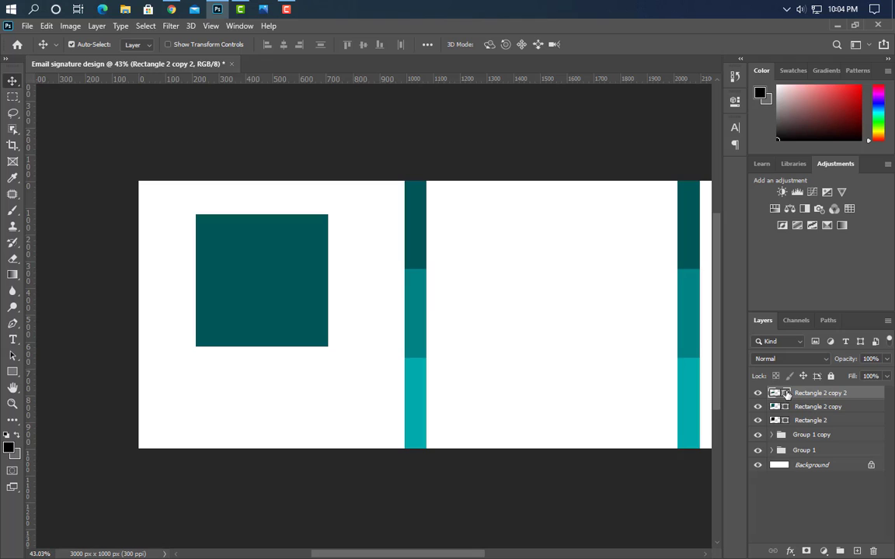
double_click(787, 394)
click(418, 316)
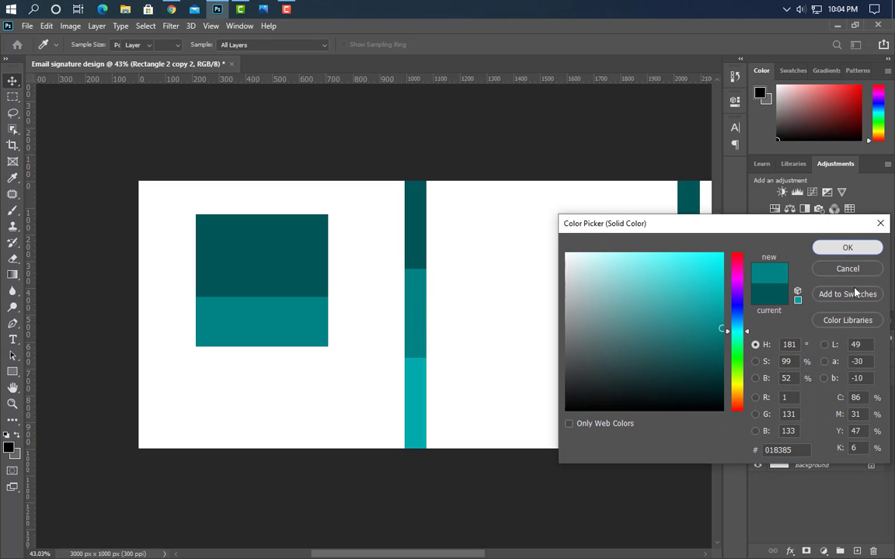
key(Return)
Duplicate the band, move it up over the square, and colour it bright teal
drag(847, 393, 856, 551)
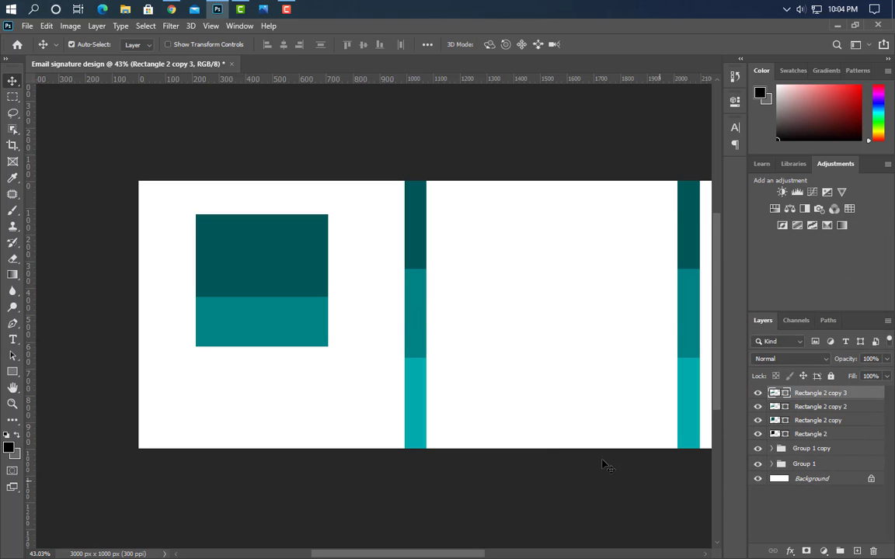
key(ctrl+t)
drag(265, 322, 266, 289)
click(616, 45)
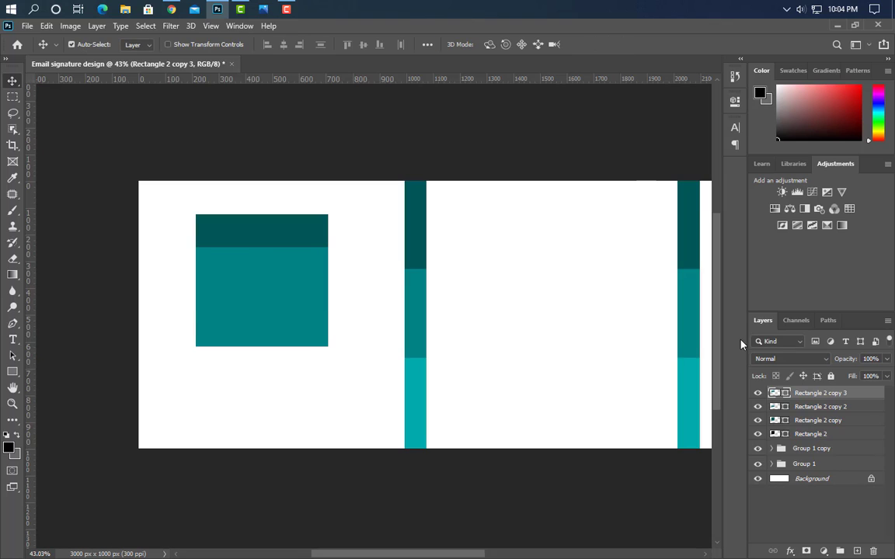
double_click(785, 395)
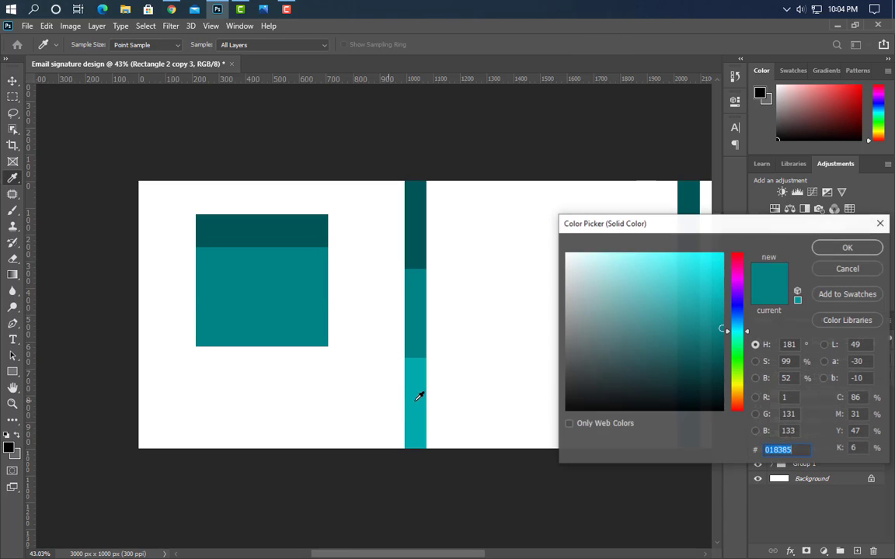
click(419, 394)
click(854, 250)
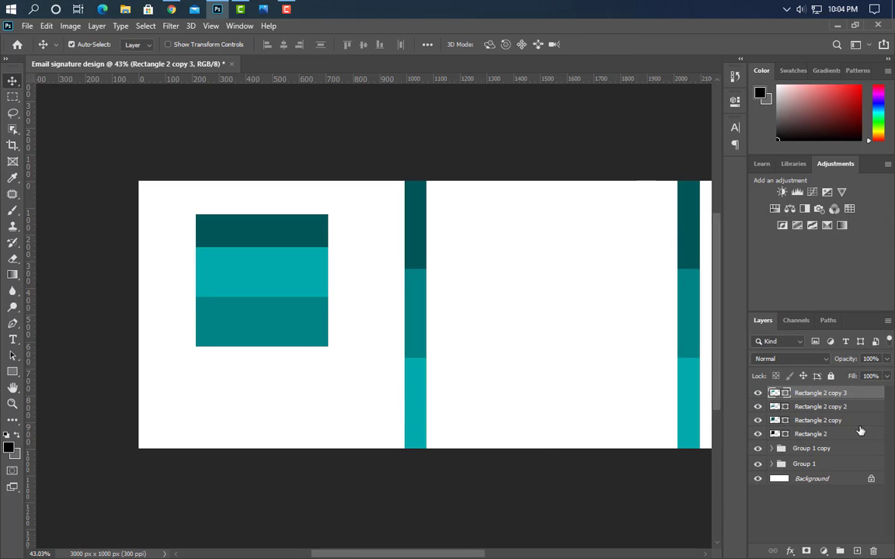
Trim both lower bands from the top and move Rectangle 2 above the teal bands
ctrl+click(852, 408)
key(ctrl+t)
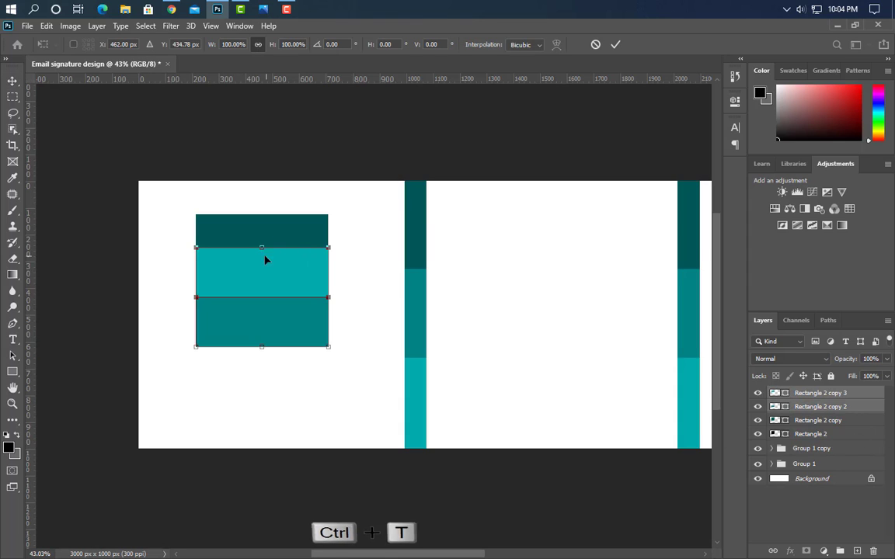
drag(263, 257, 263, 265)
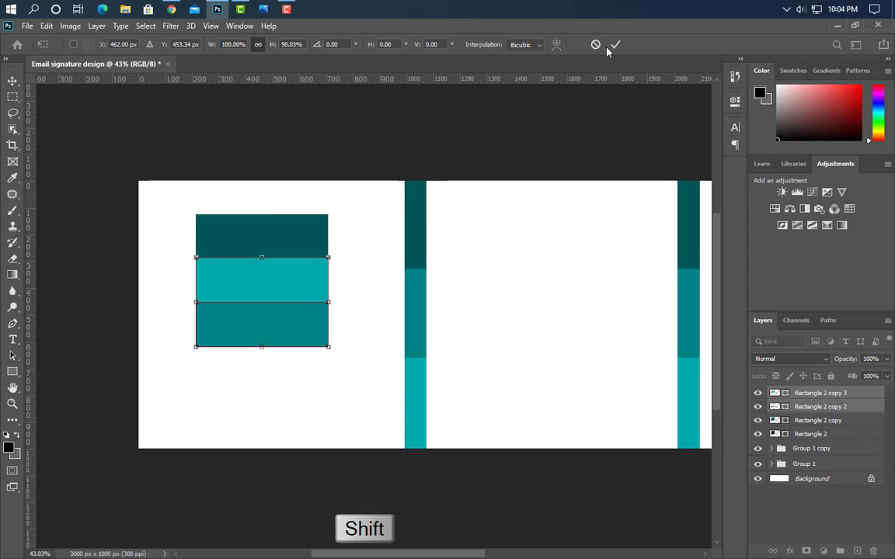
click(614, 45)
click(801, 433)
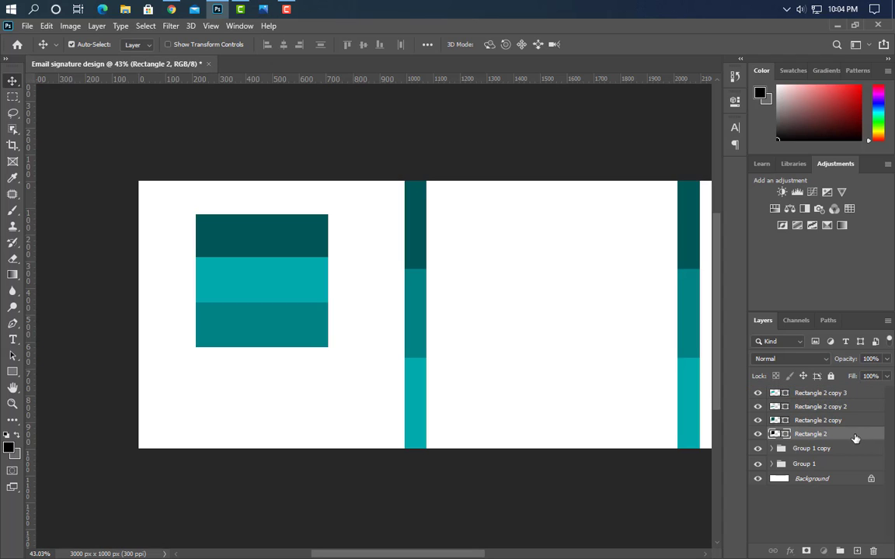
drag(854, 438, 854, 391)
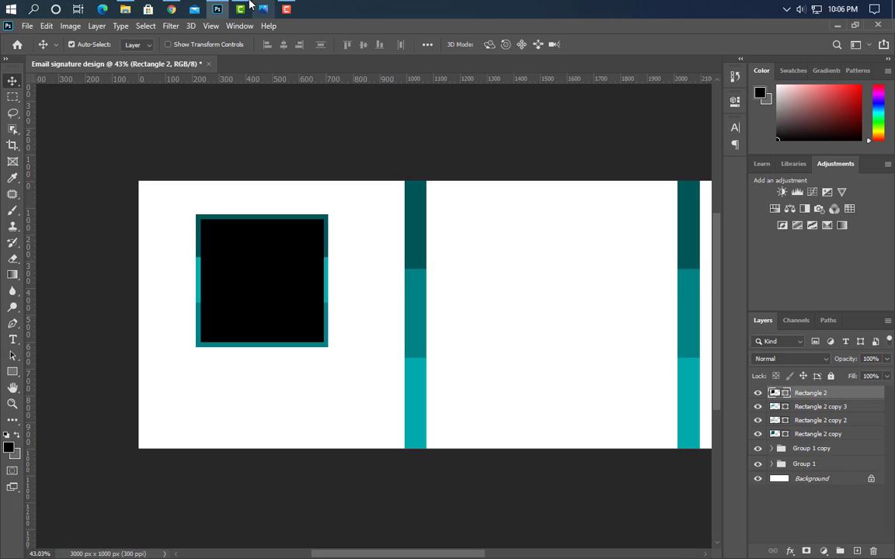
Place the businessman portrait photo from File Explorer onto the left panel
click(214, 9)
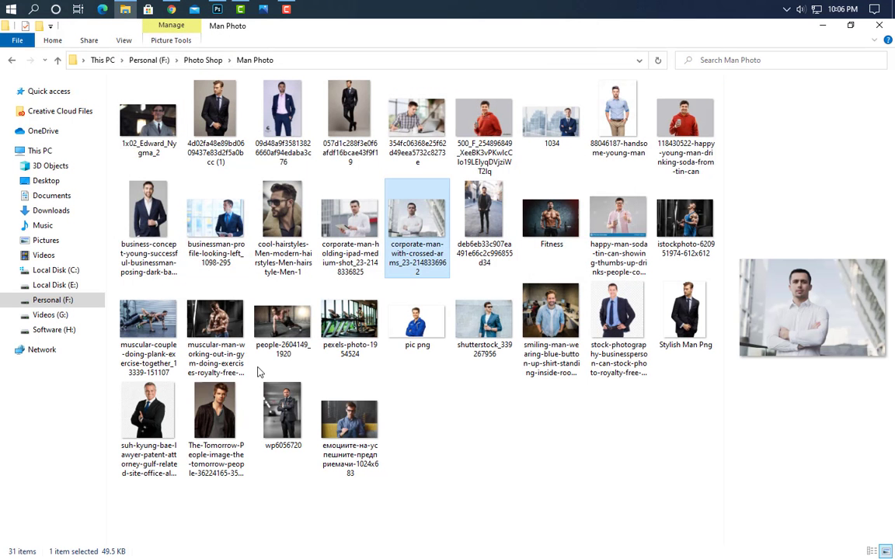
drag(147, 218, 299, 320)
drag(407, 277, 256, 306)
click(603, 44)
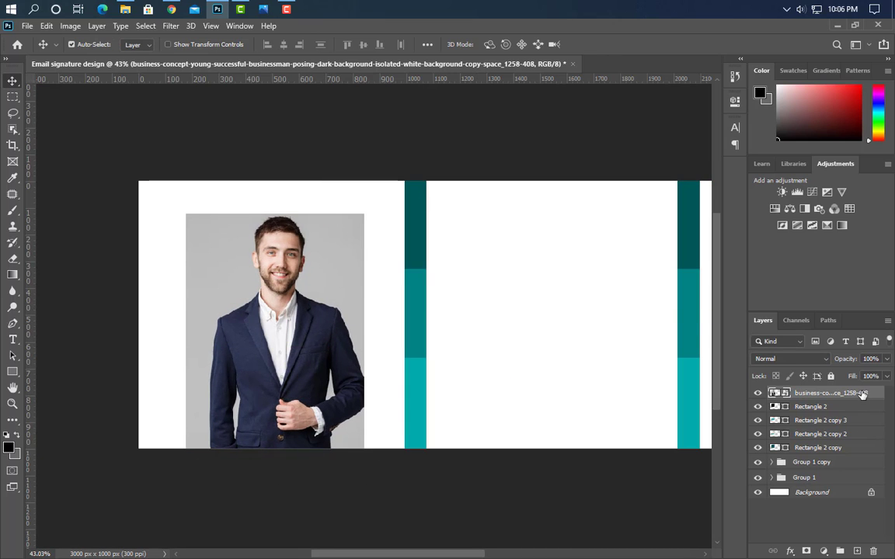
Clip the portrait into the black rectangle and fit it within the frame
right_click(862, 394)
click(758, 300)
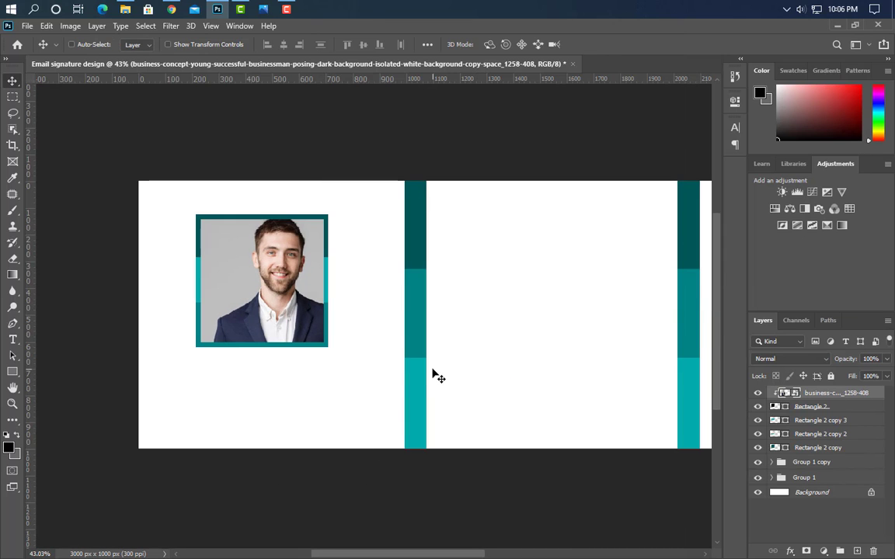
key(ctrl+t)
drag(272, 349, 256, 350)
drag(257, 480, 257, 477)
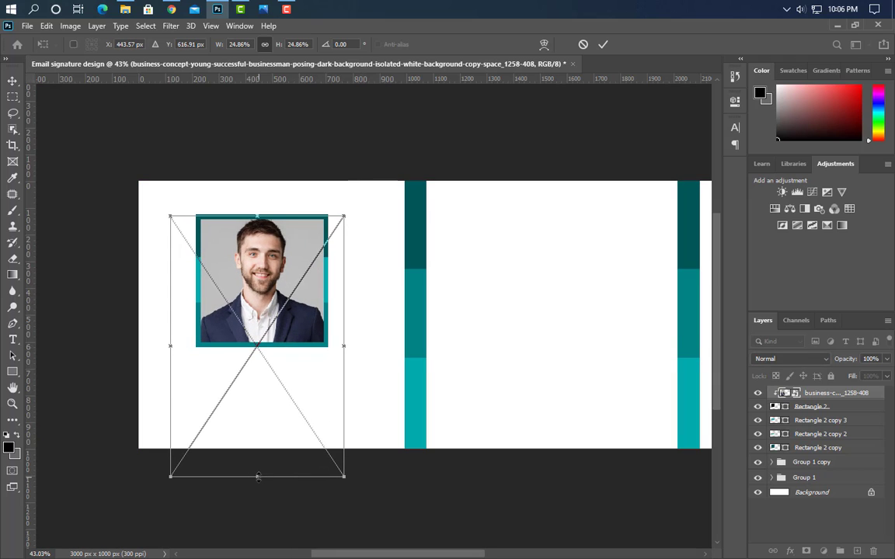
click(603, 44)
Shrink the photo and its four frame rectangles slightly and group them as Group 2
ctrl+click(835, 406)
ctrl+click(837, 421)
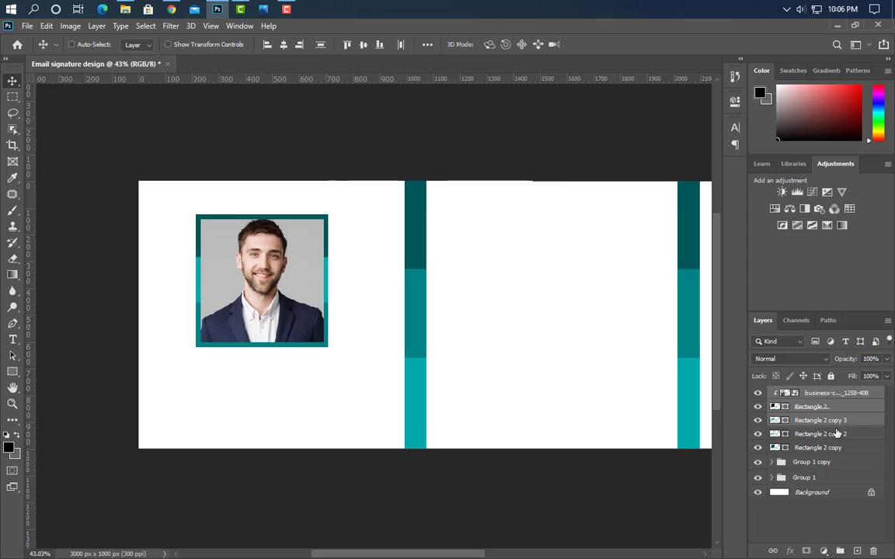
ctrl+click(839, 434)
ctrl+click(843, 448)
key(ctrl+t)
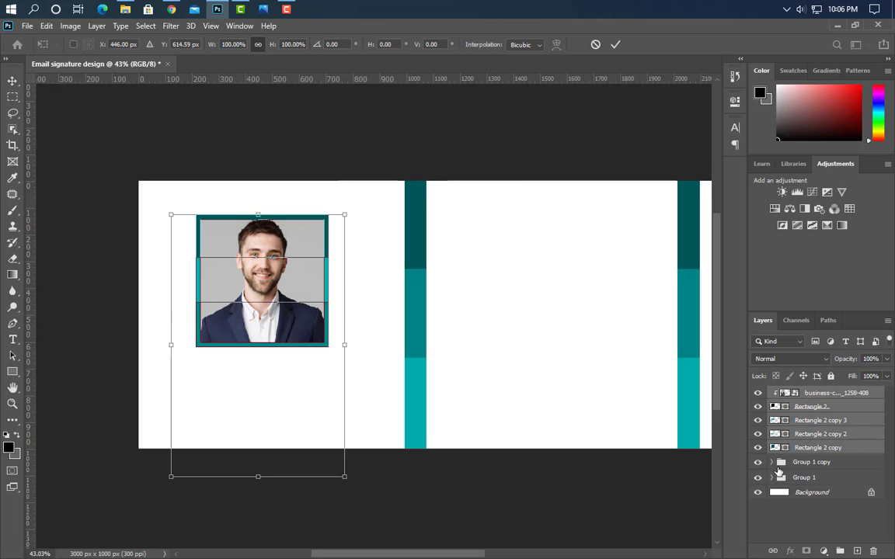
drag(257, 476, 257, 444)
click(616, 44)
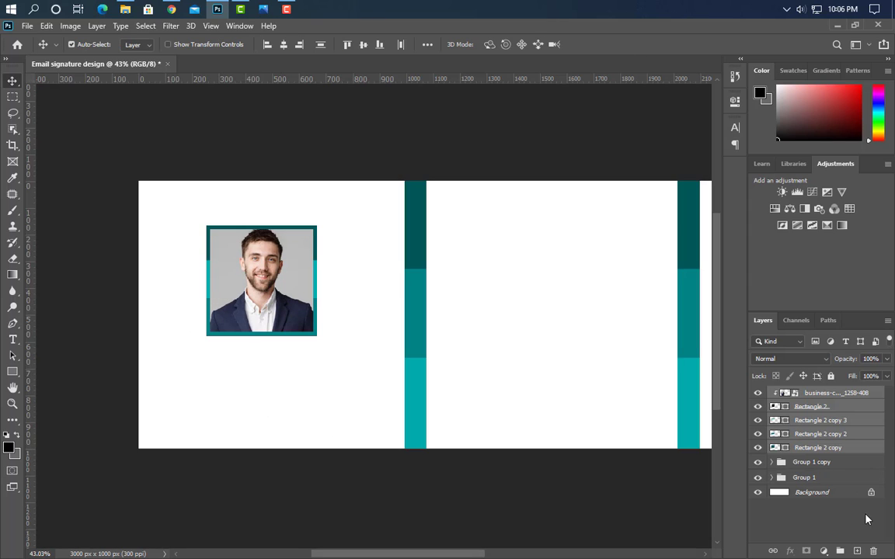
click(842, 550)
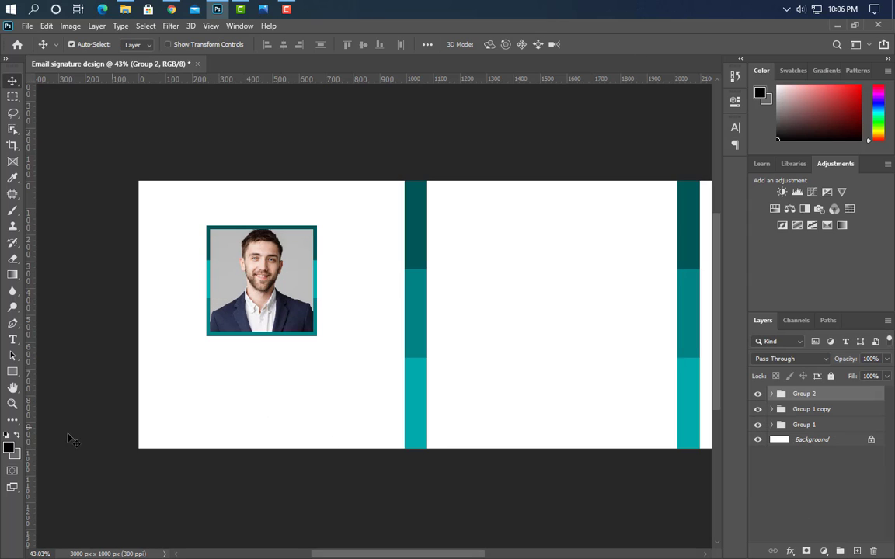
Type the person's name below the photo in dark teal, All Caps, ExtraBold
click(188, 372)
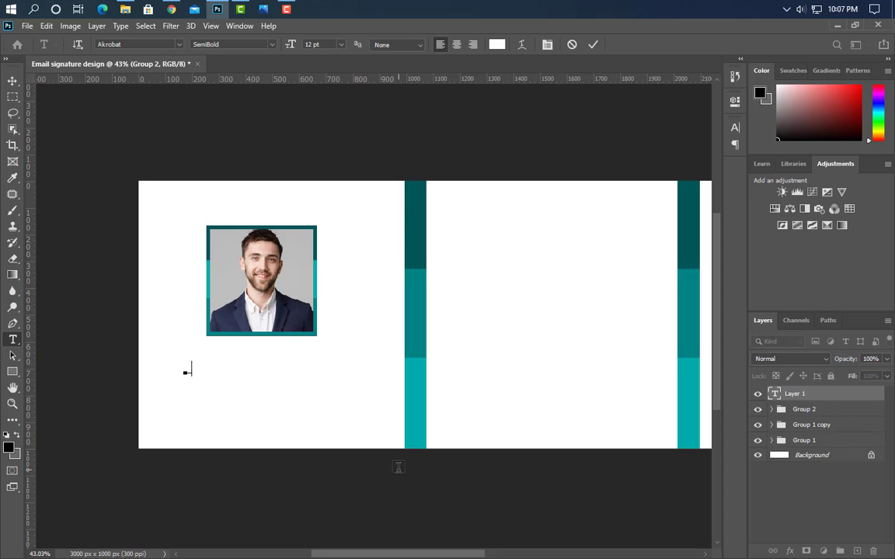
click(593, 45)
click(547, 44)
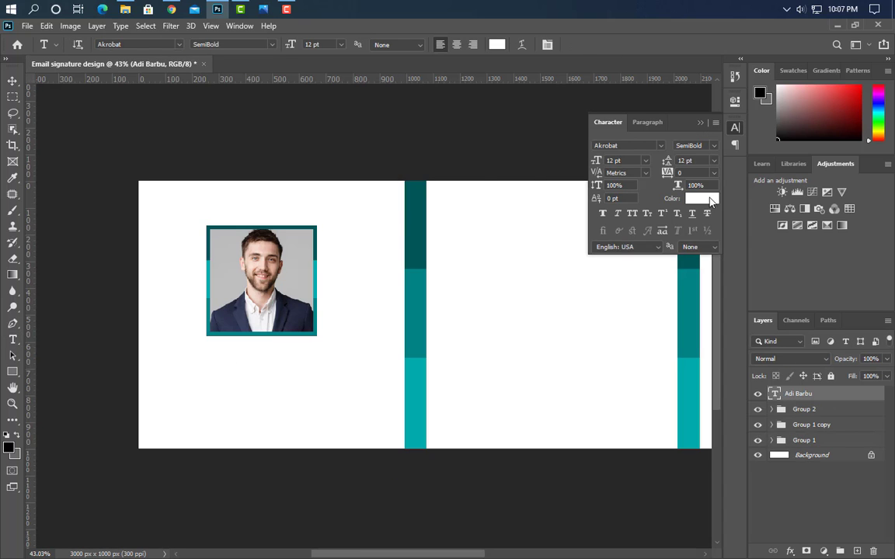
click(710, 201)
click(422, 194)
click(862, 251)
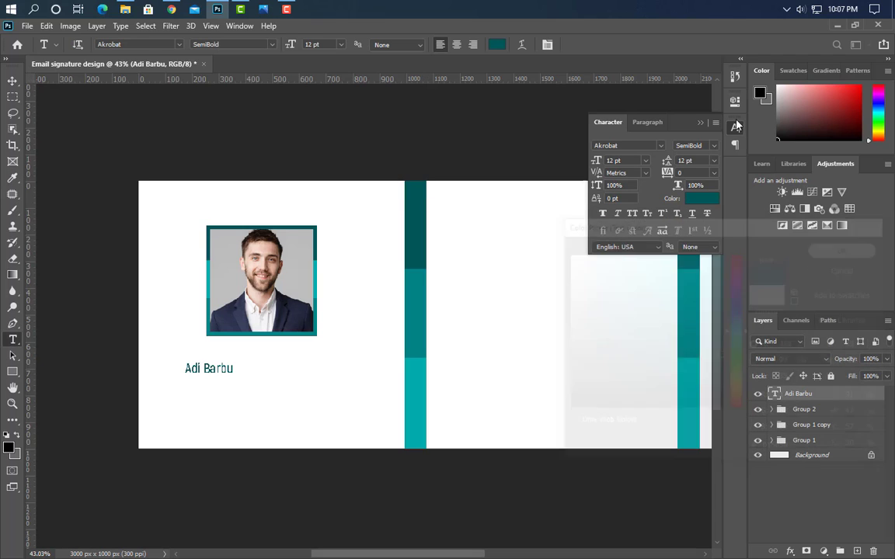
click(633, 214)
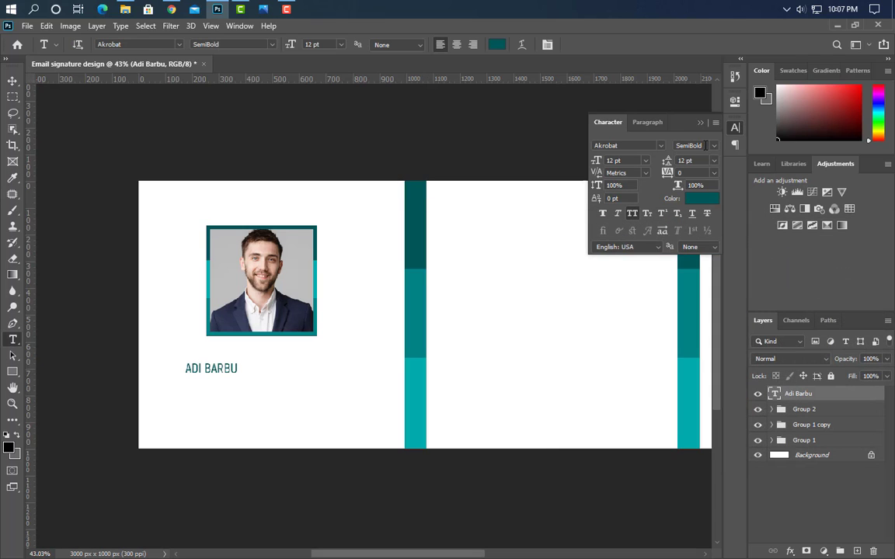
click(713, 145)
click(699, 216)
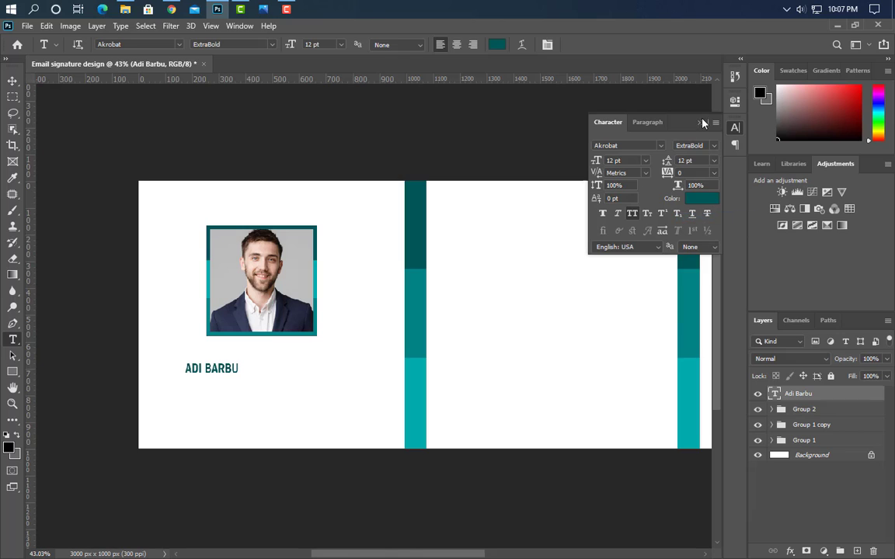
Enlarge the name and centre it under the photo
key(ctrl+t)
key(ctrl+t)
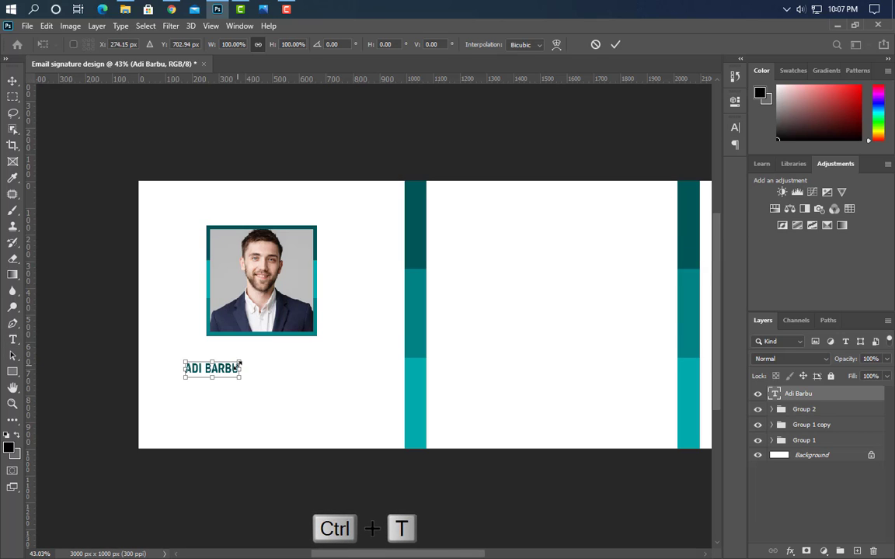
drag(239, 364, 340, 391)
drag(309, 375, 301, 382)
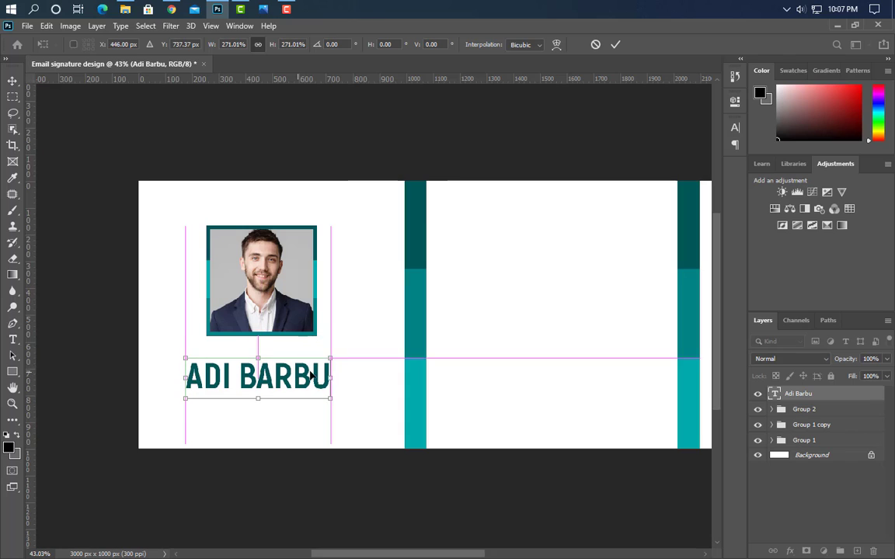
click(617, 46)
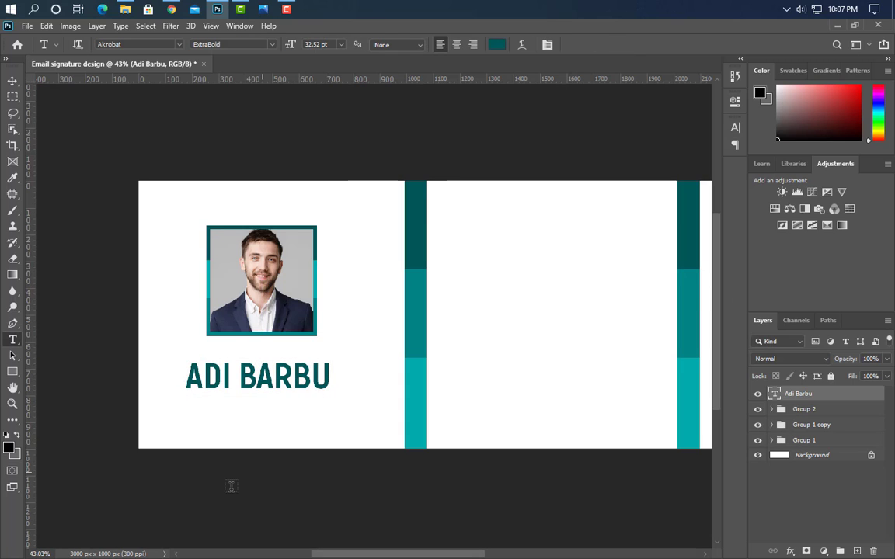
click(186, 409)
Type 'GRAPHIC DESIGNER' and draw a dark teal bar around it
text(GRAPHIC DESIGNER)
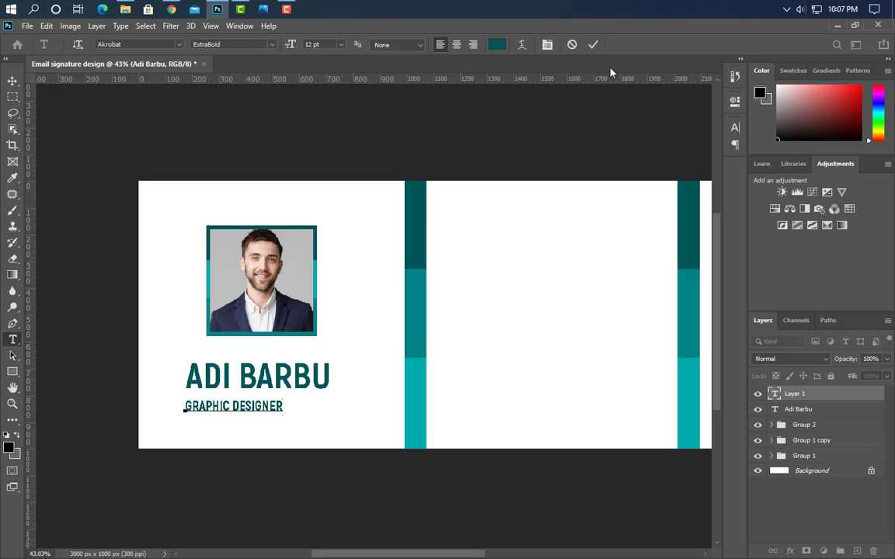
click(593, 45)
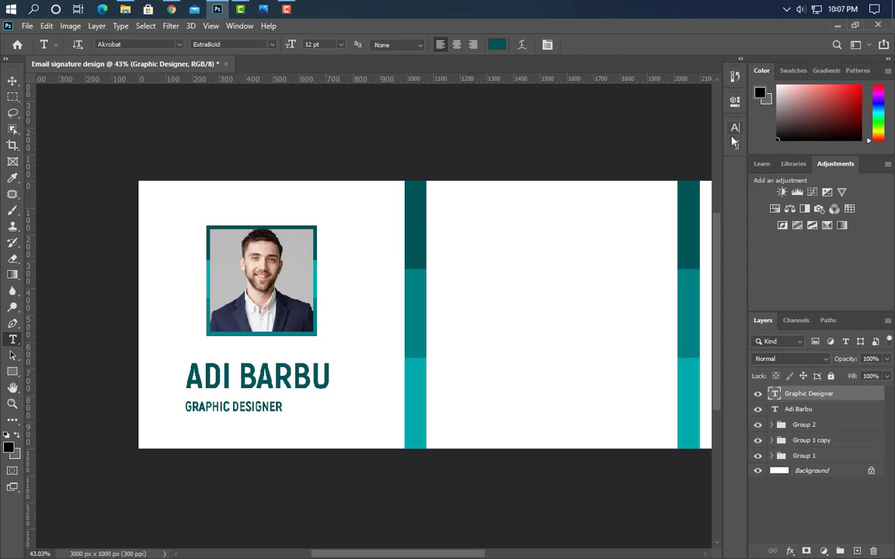
click(13, 372)
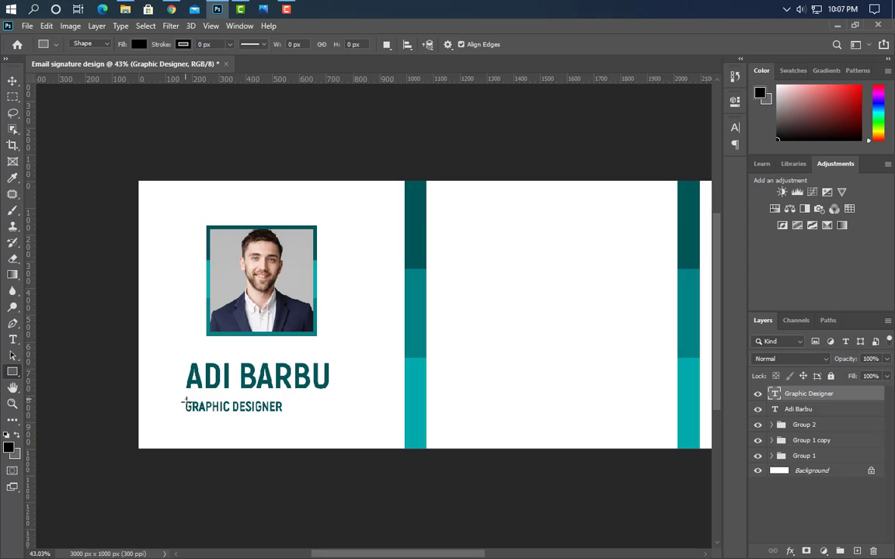
drag(185, 400, 327, 421)
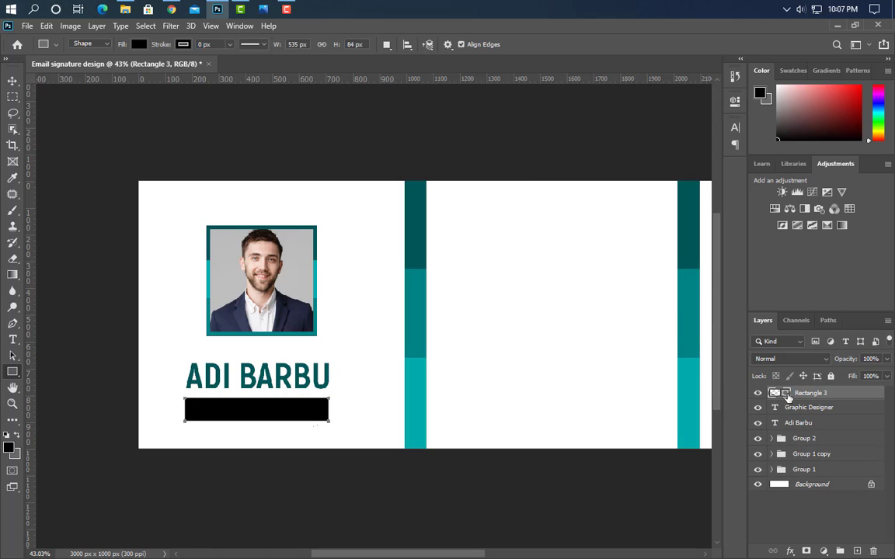
double_click(783, 396)
click(233, 371)
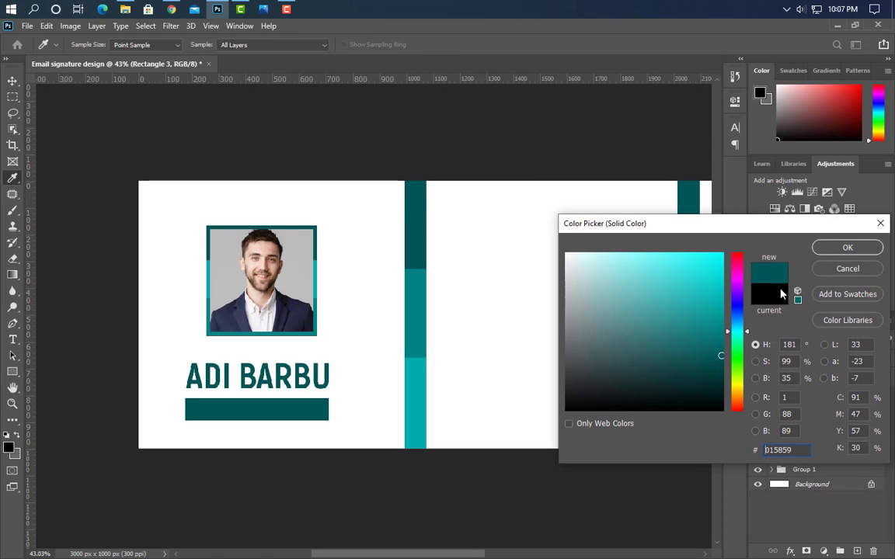
click(845, 246)
Layer GRAPHIC DESIGNER above the bar and colour it white
drag(835, 409, 830, 389)
click(734, 127)
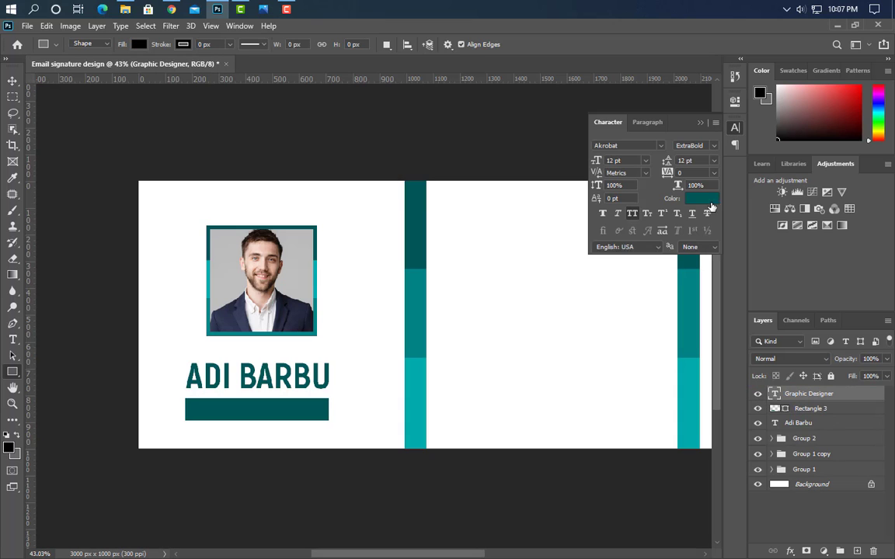
click(702, 198)
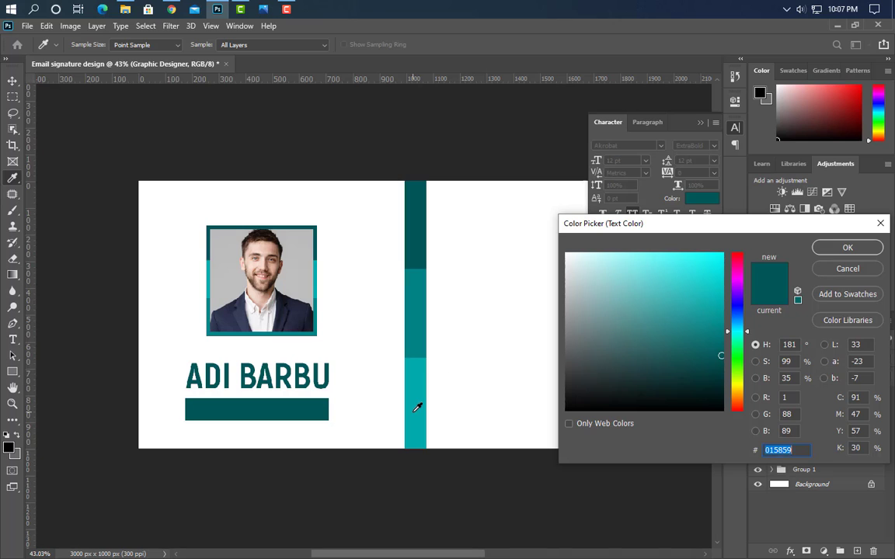
click(418, 407)
click(457, 396)
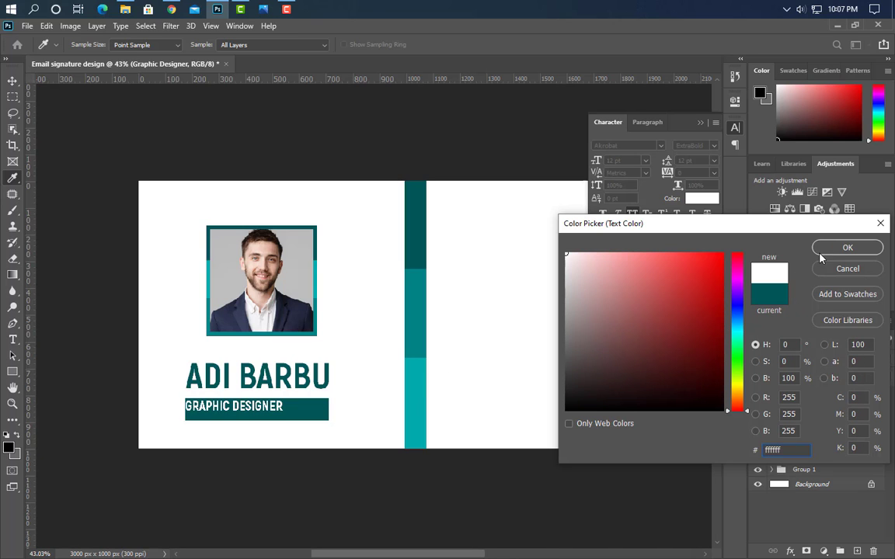
click(821, 250)
Set GRAPHIC DESIGNER to Bold and enlarge it to fill the teal bar
click(695, 145)
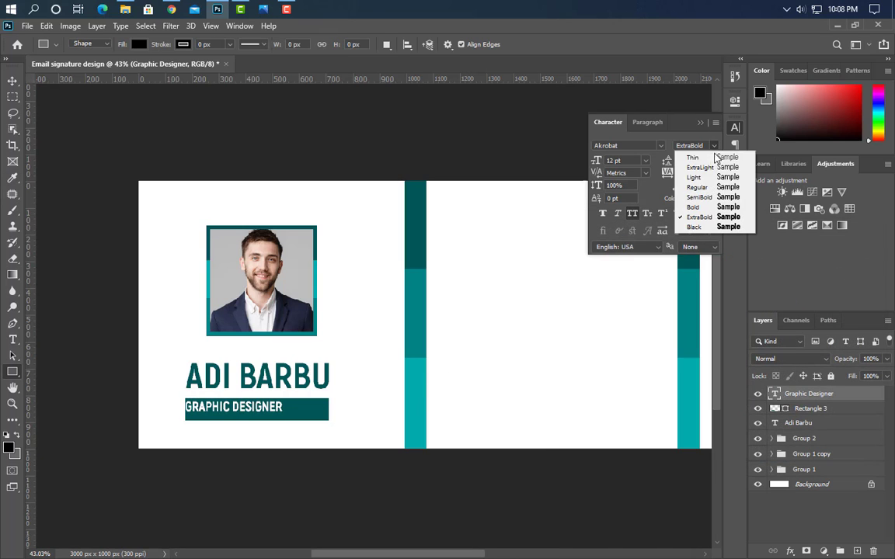
click(705, 208)
click(700, 122)
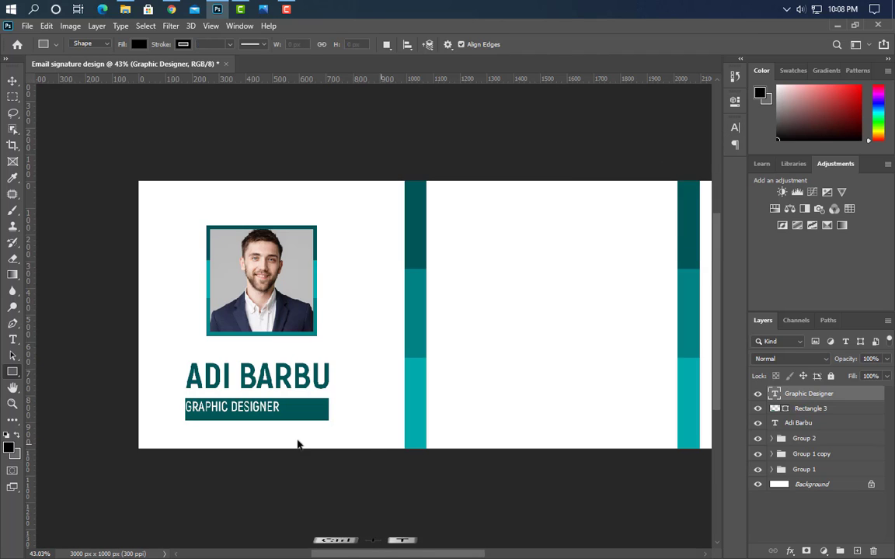
key(ctrl+t)
drag(280, 400, 318, 409)
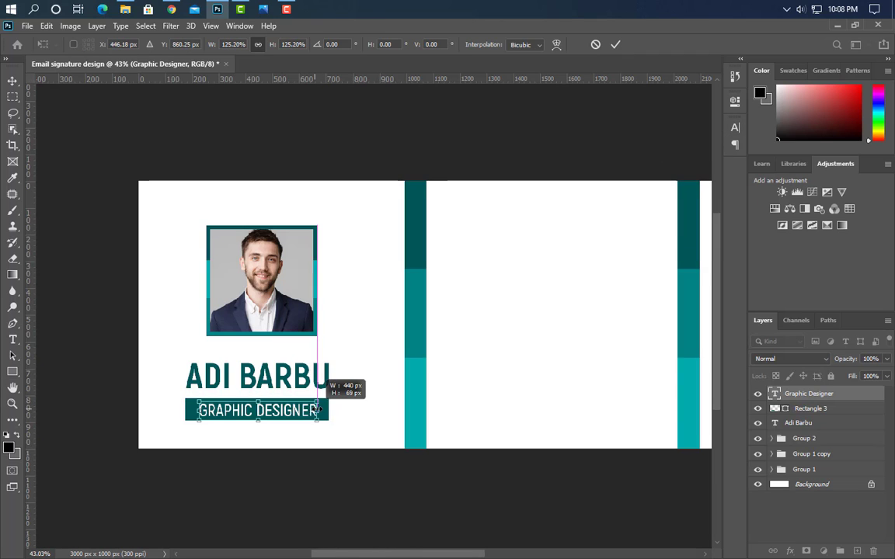
click(615, 44)
Type the heading EMAIL SIGNATURE near the top of the middle panel
key(u)
key(v)
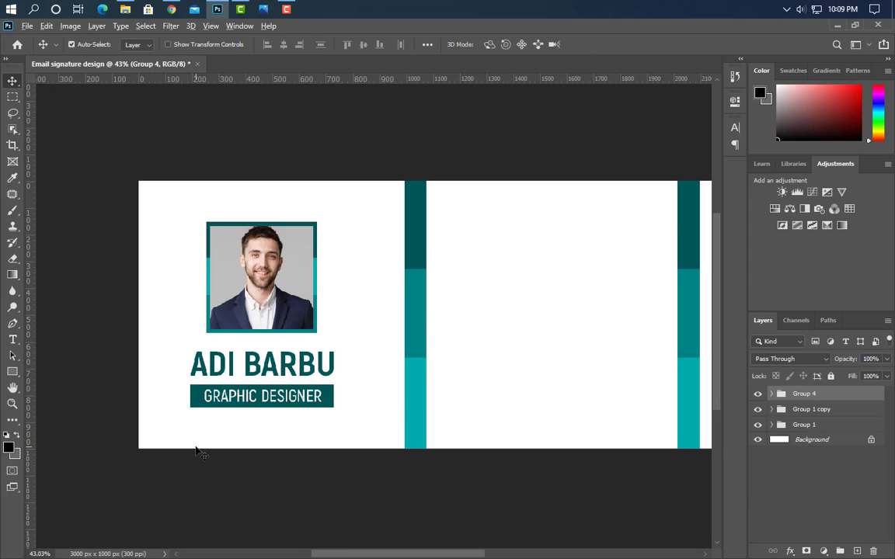
scroll(479, 382, down, 1)
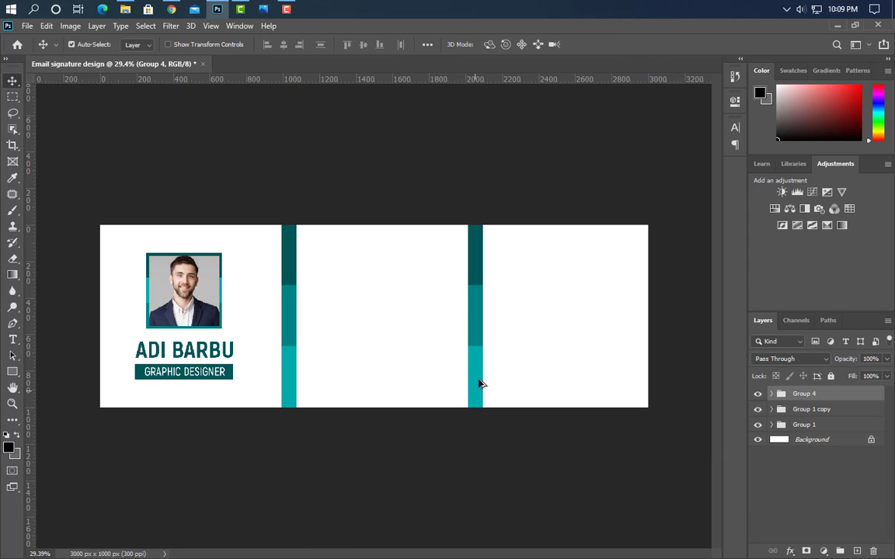
scroll(403, 288, up, 3)
scroll(417, 277, up, 1)
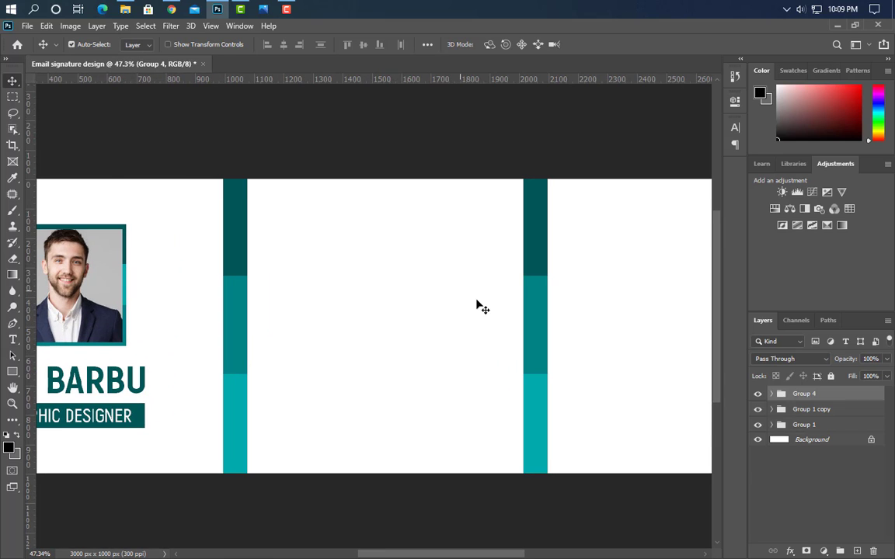
scroll(535, 251, up, 1)
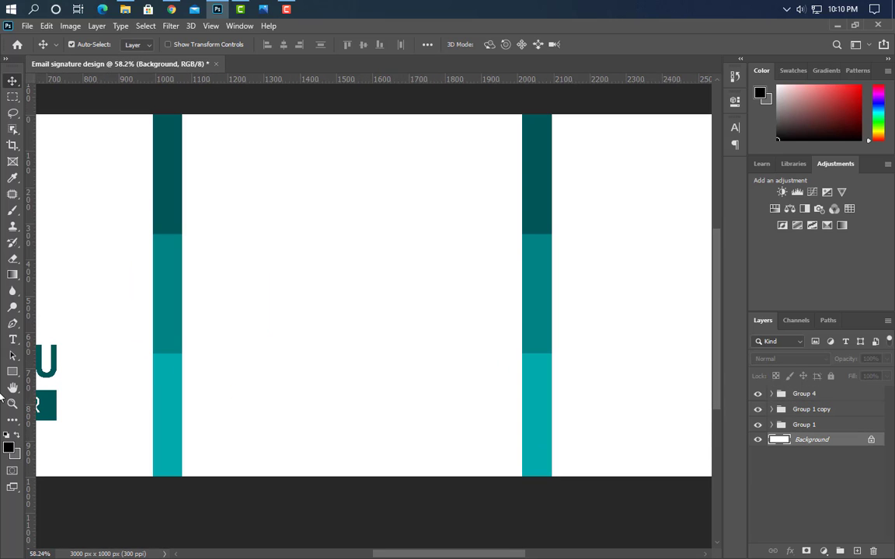
click(12, 339)
click(217, 172)
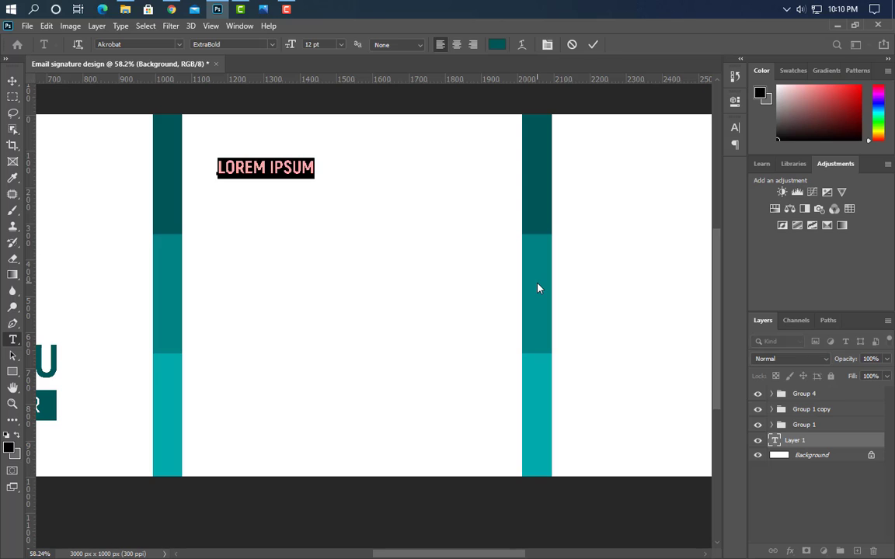
text(EMAIL SIGNATURE)
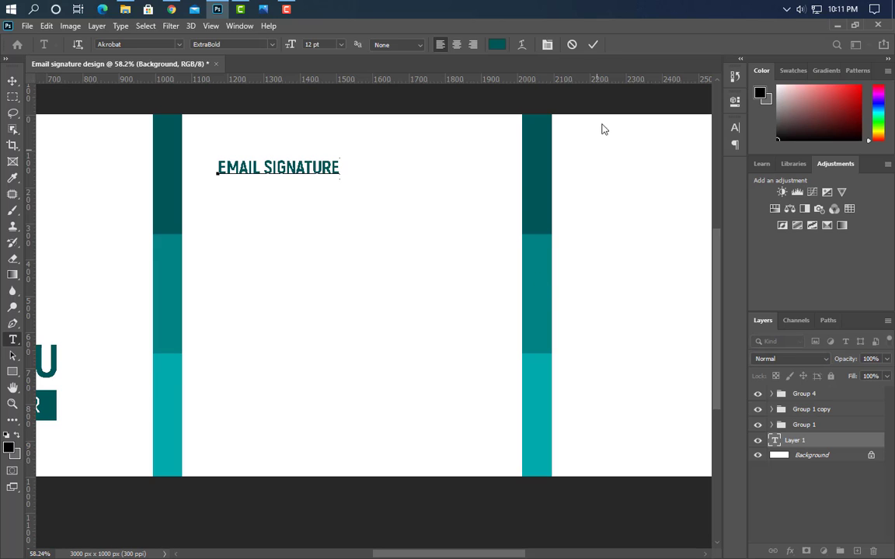
Enlarge the EMAIL SIGNATURE heading across the middle panel with Free Transform
key(ctrl+t)
click(594, 45)
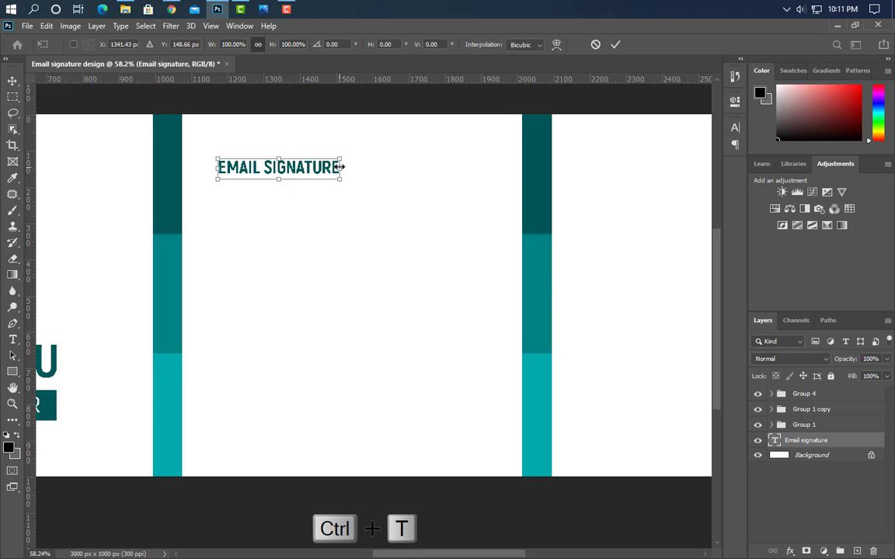
drag(340, 167, 445, 177)
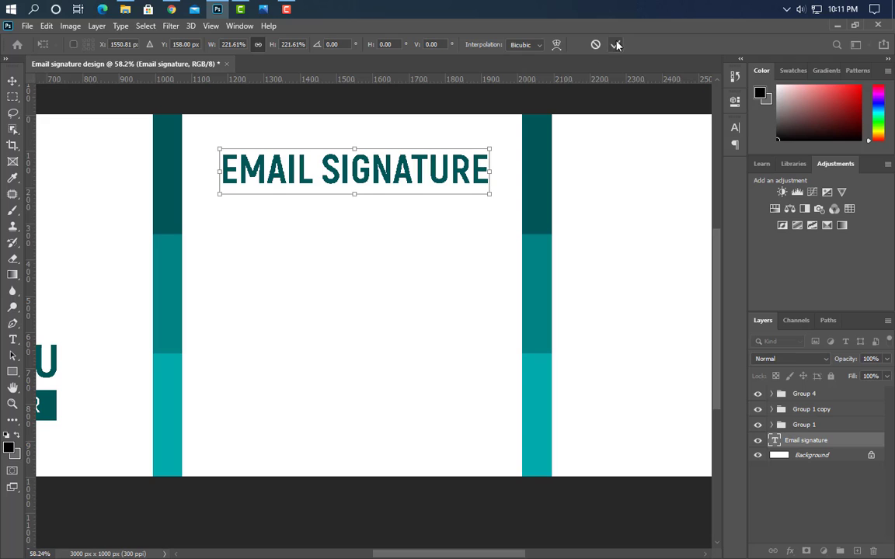
Type DESIGN below the heading and scale it up to a much larger size
key(t)
click(224, 214)
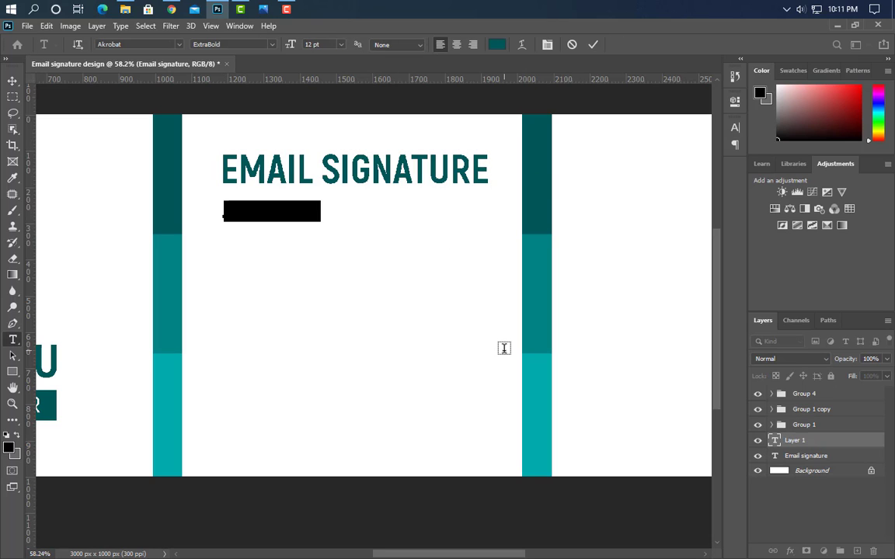
text(DESIGN)
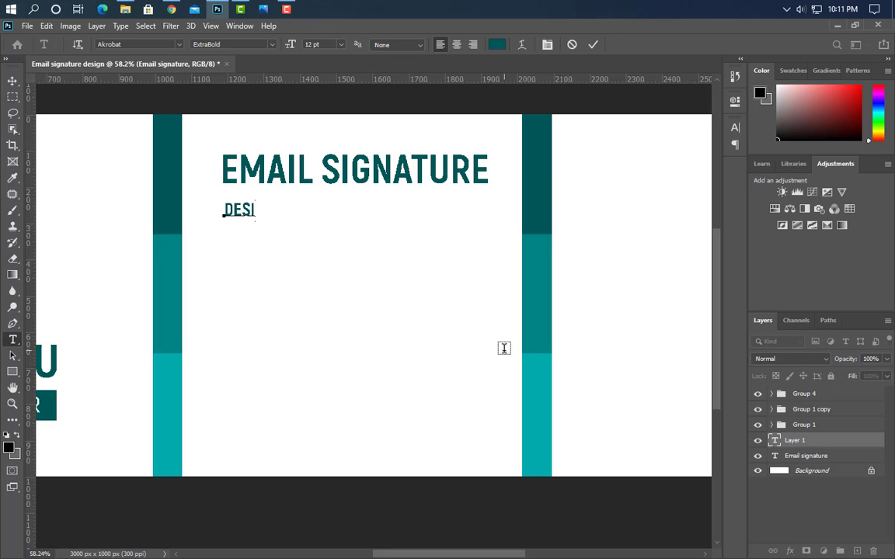
click(594, 45)
key(ctrl+t)
drag(283, 210, 497, 225)
drag(436, 227, 436, 233)
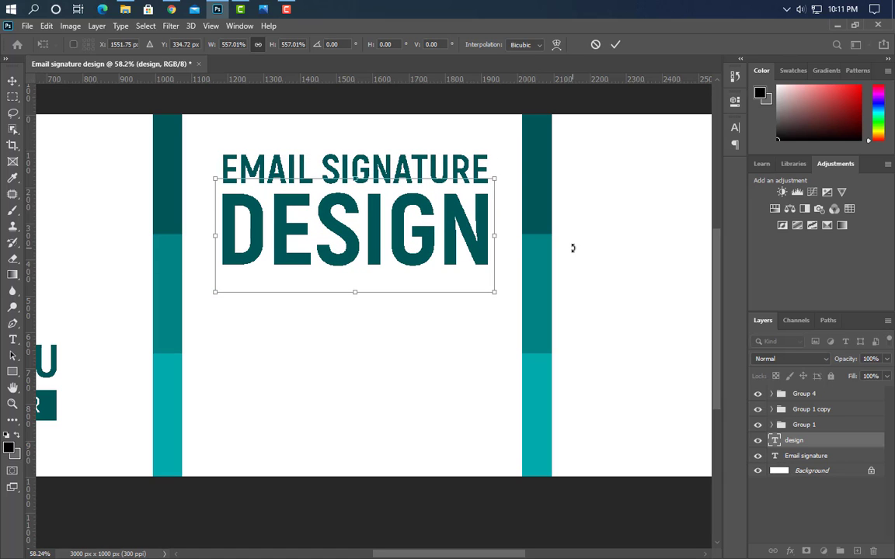
click(616, 45)
Colour the DESIGN text medium teal #018385 in the Character panel
scroll(398, 292, down, 2)
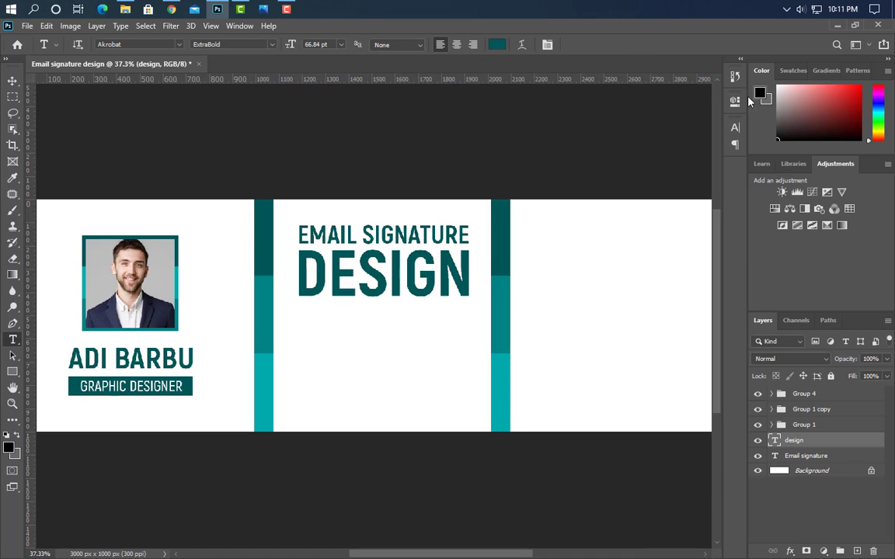
click(733, 129)
click(702, 198)
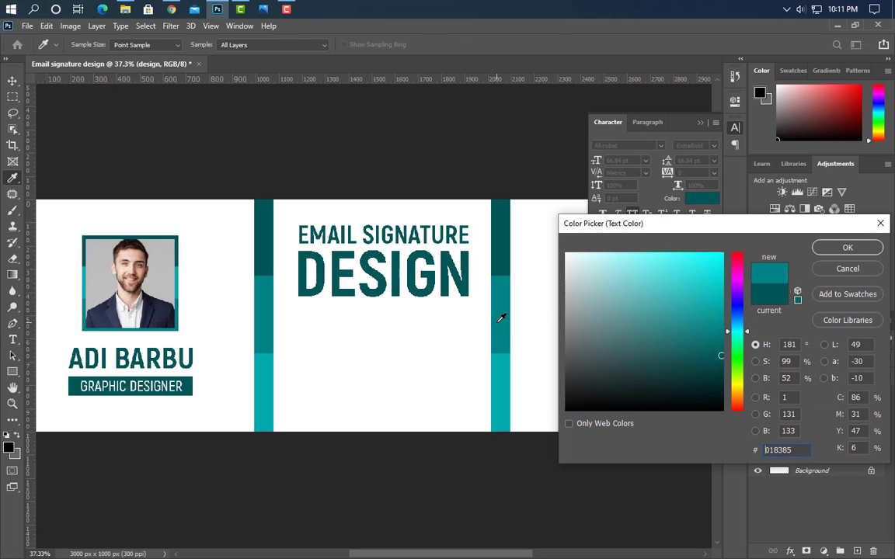
click(847, 248)
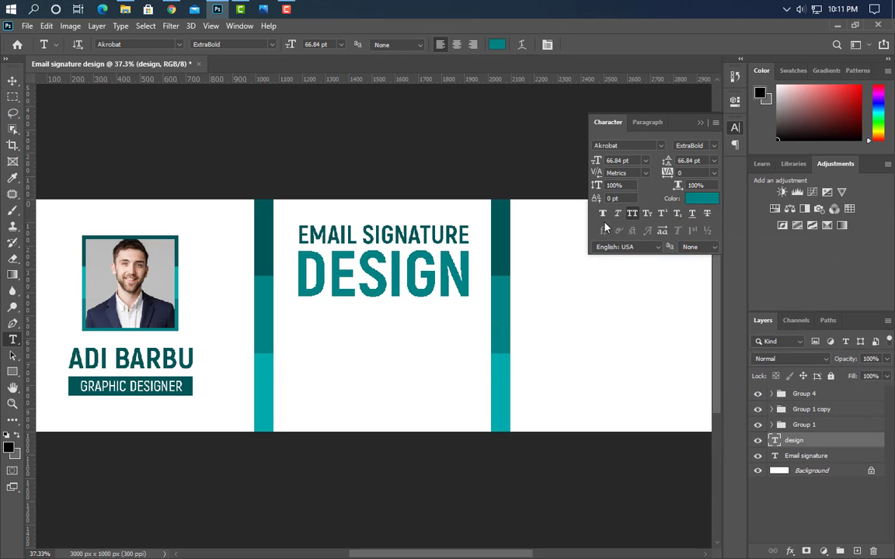
Draw a small black 80 x 80 px square below the DESIGN line
key(v)
scroll(479, 377, up, 1)
scroll(480, 377, up, 1)
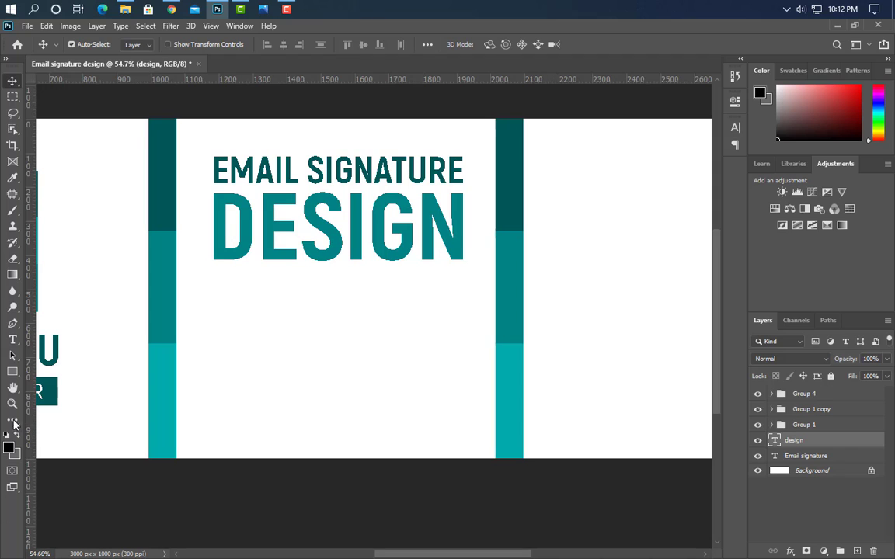
click(14, 372)
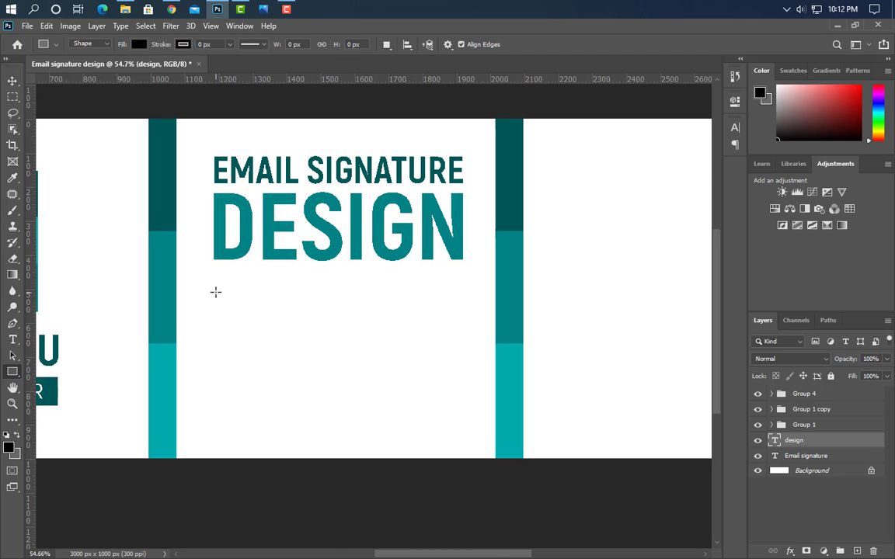
drag(215, 291, 243, 351)
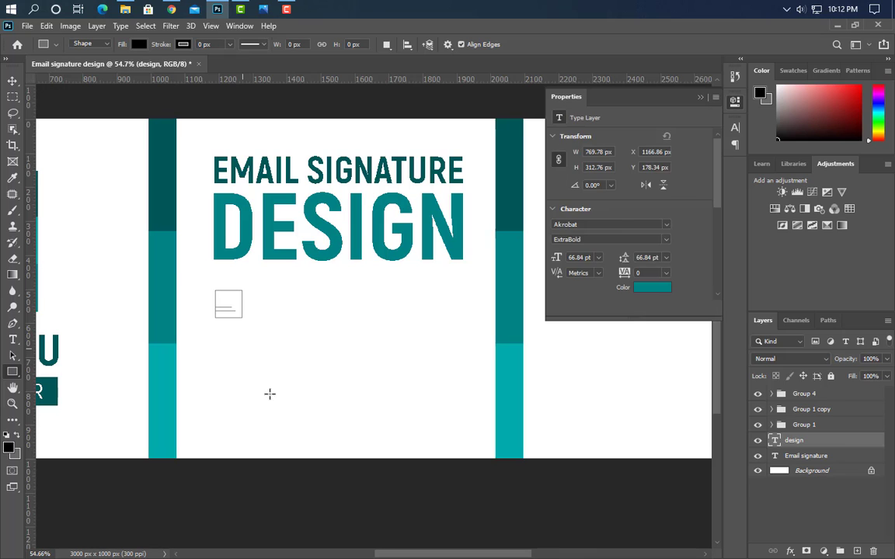
Place the phone icon image and shrink it to fit inside the black square
click(699, 97)
click(217, 8)
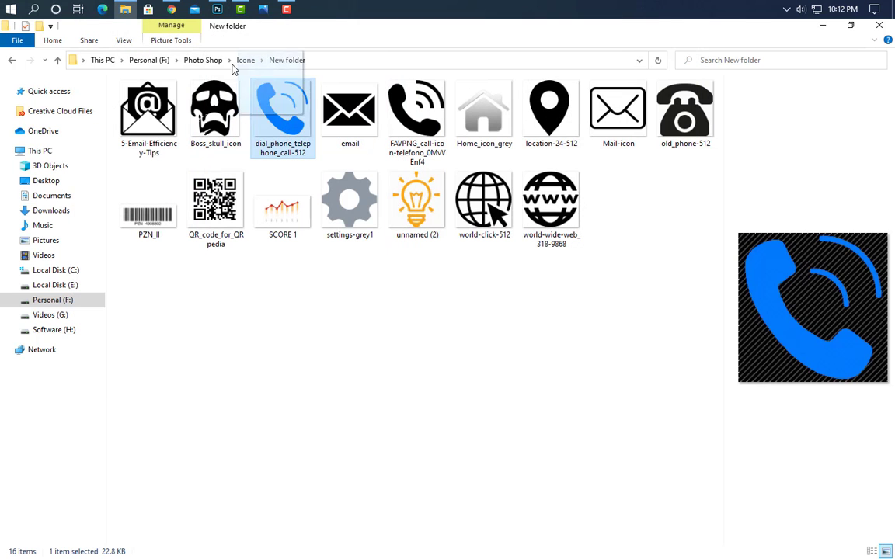
drag(231, 69, 599, 298)
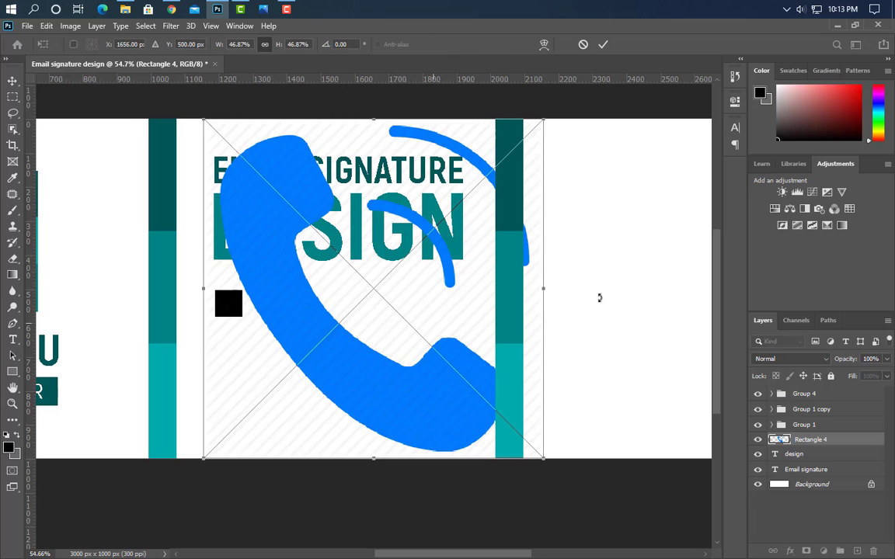
drag(544, 289, 260, 206)
scroll(222, 290, up, 5)
drag(255, 247, 256, 260)
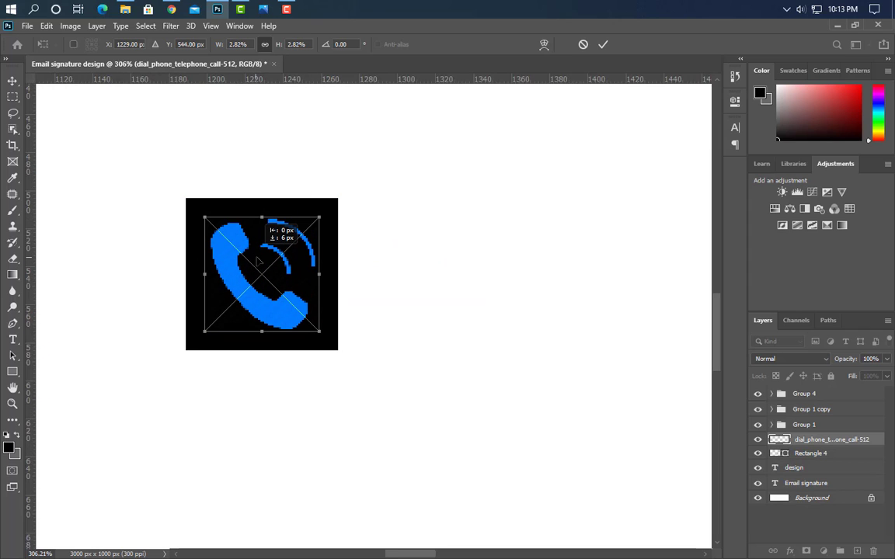
click(606, 44)
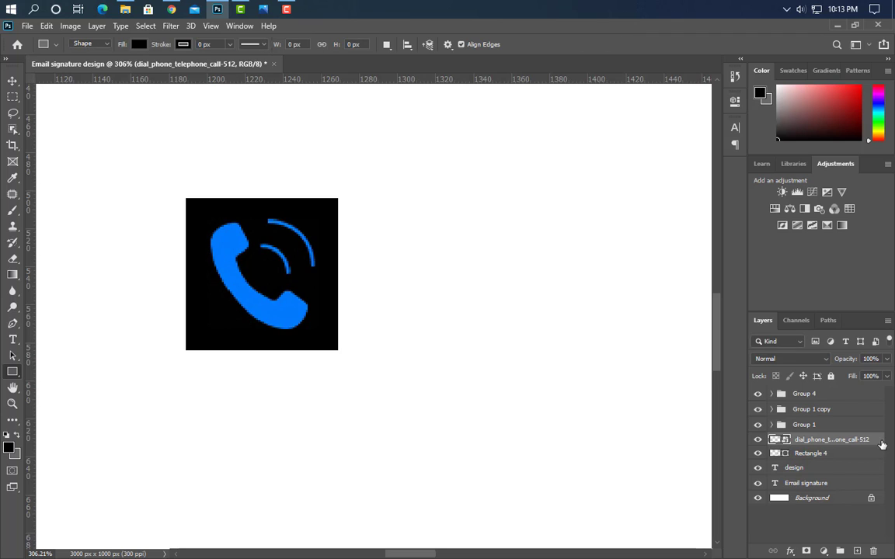
Make the phone icon white with a Color Overlay layer effect
double_click(855, 440)
click(490, 317)
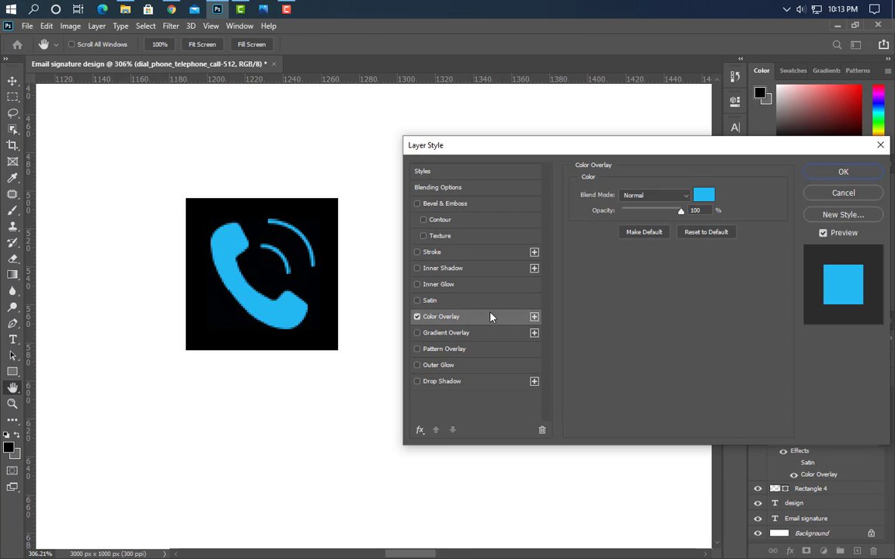
click(703, 195)
drag(699, 260, 565, 249)
key(Return)
key(Return)
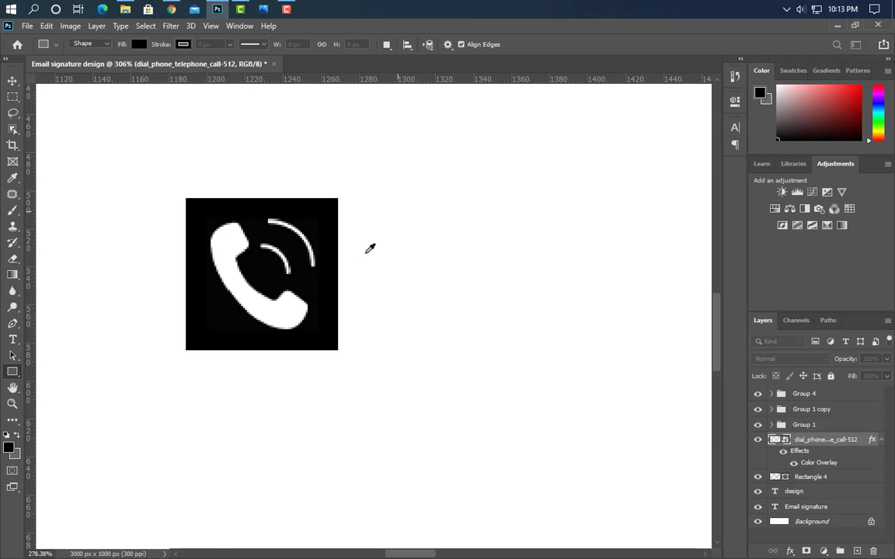
Recolour the square behind the phone icon to dark teal #015859
scroll(368, 248, down, 5)
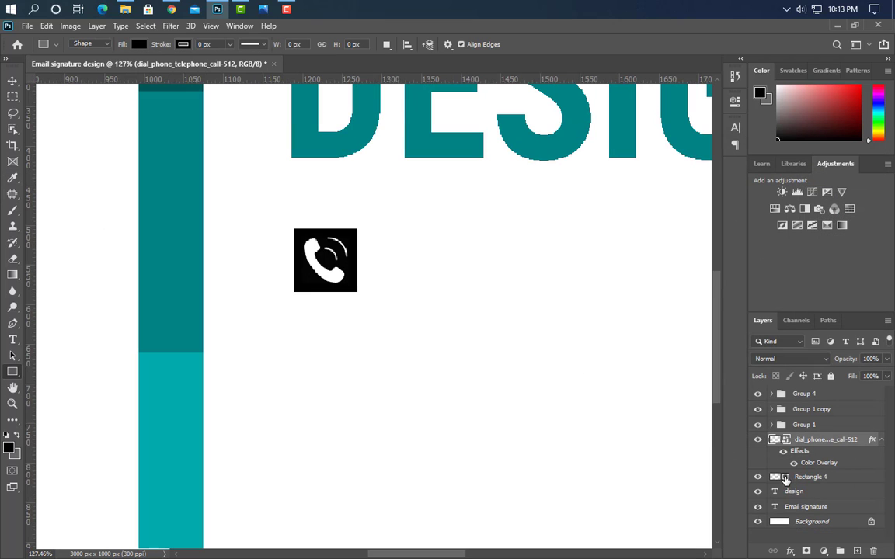
double_click(785, 480)
text(015859)
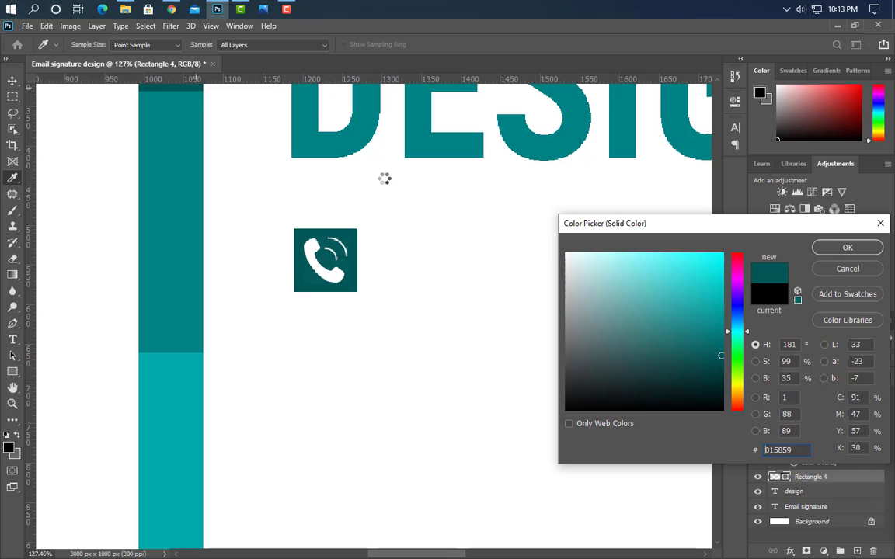
click(847, 247)
scroll(208, 382, down, 4)
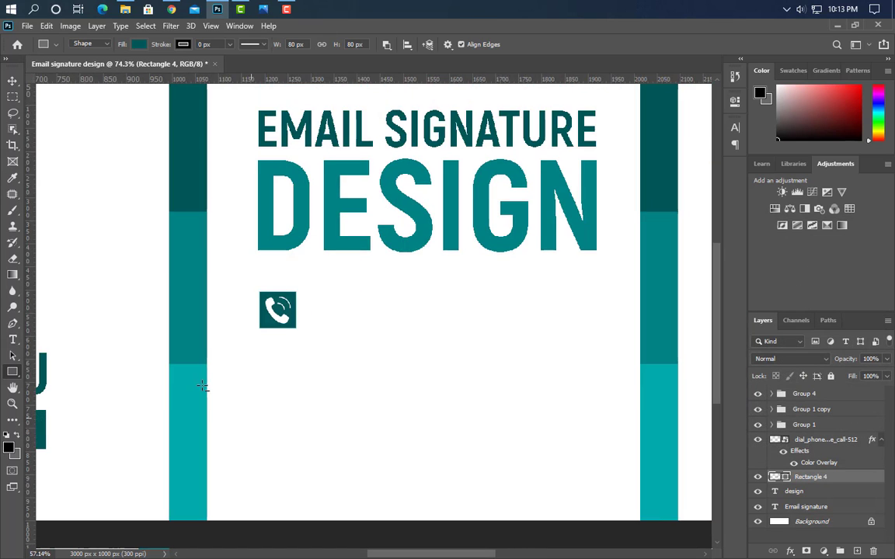
Type the contact phone number beside the phone icon and set it in SemiBold
click(12, 341)
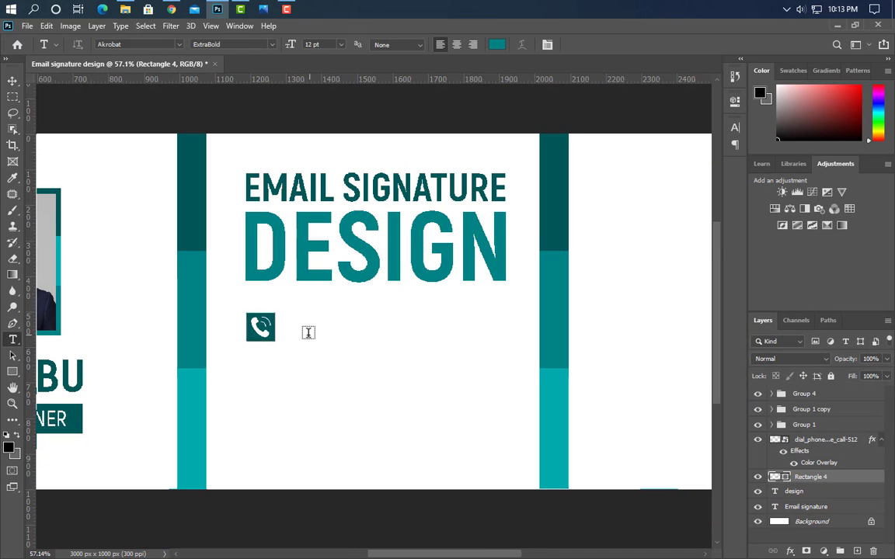
click(308, 332)
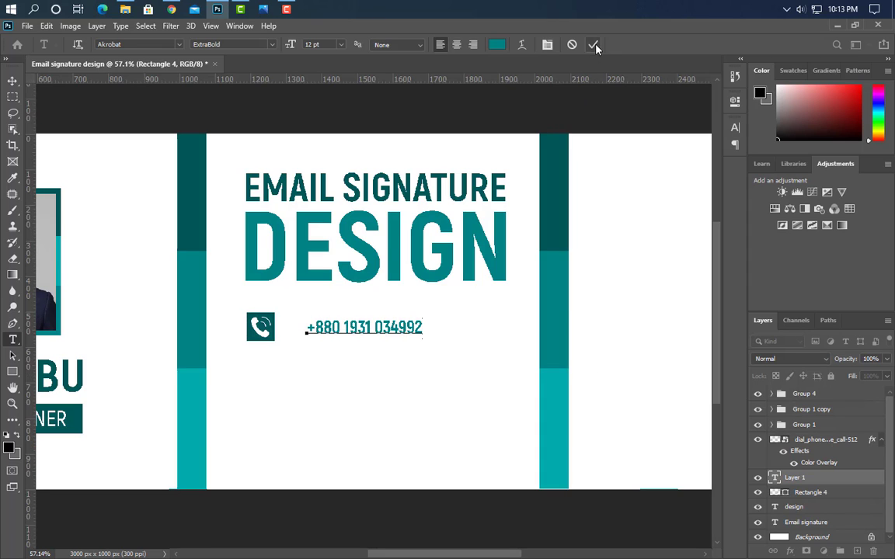
click(593, 45)
click(735, 128)
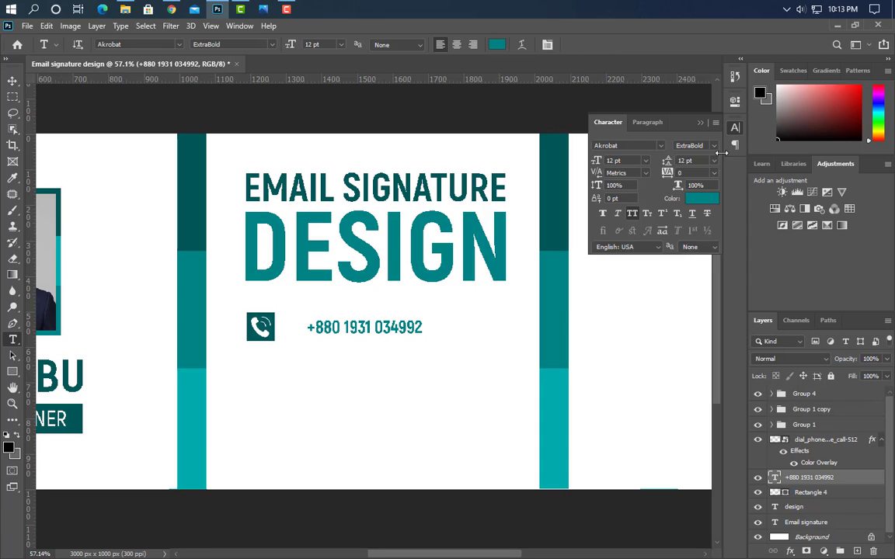
click(714, 146)
click(710, 197)
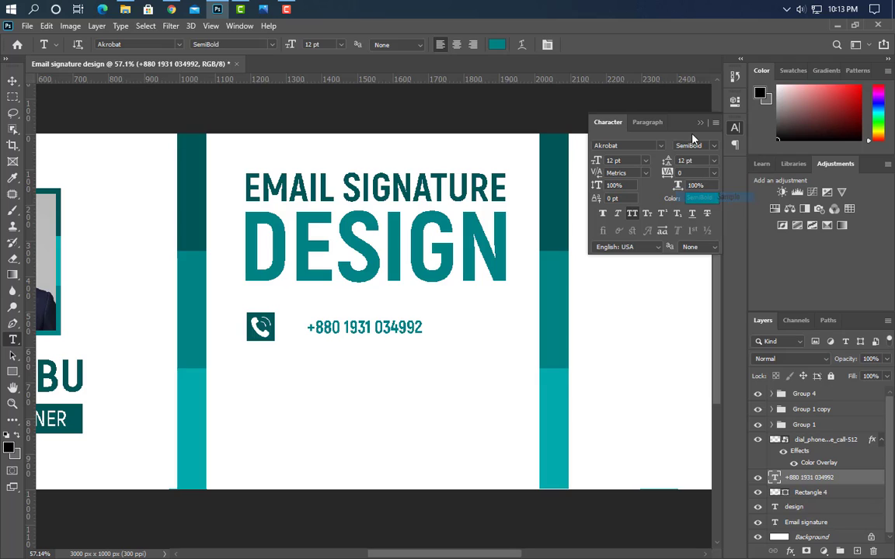
click(700, 123)
Enlarge the phone number to about 123% and colour it dark teal #002f30
key(ctrl+t)
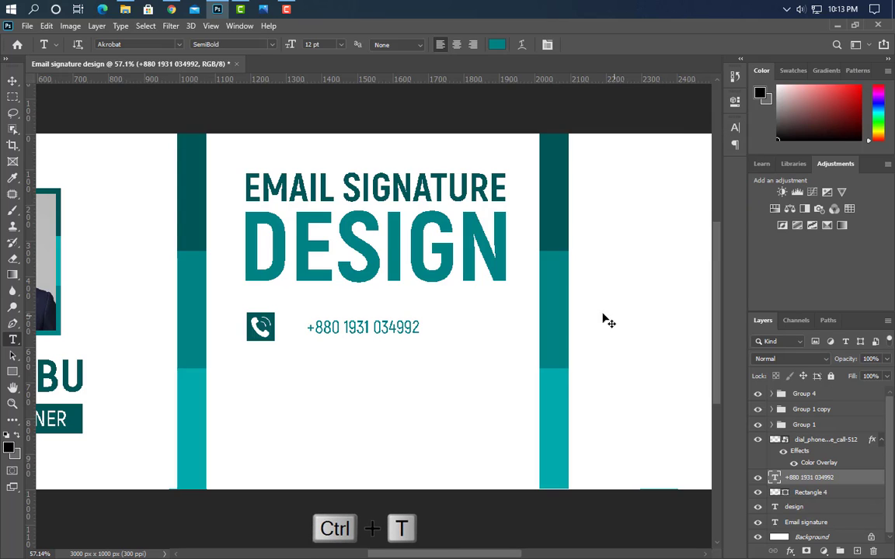
drag(421, 329, 445, 334)
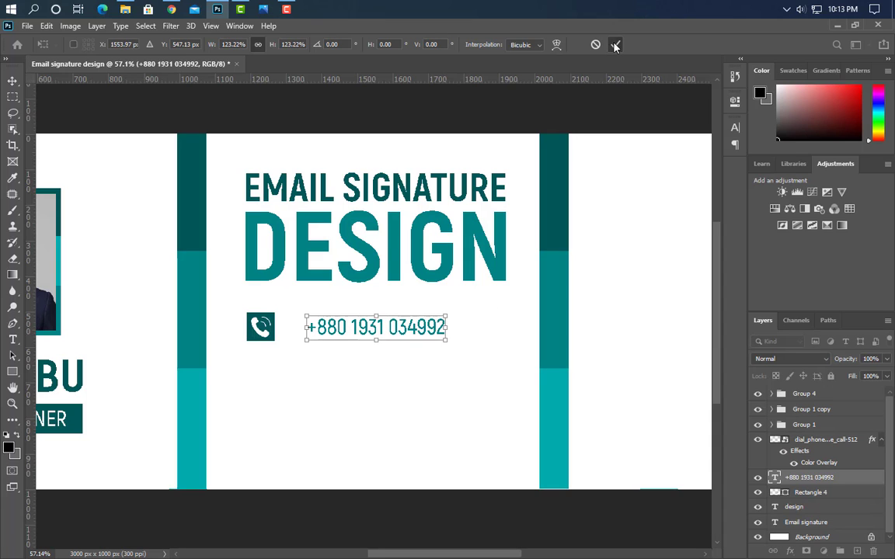
click(614, 45)
click(735, 128)
click(709, 199)
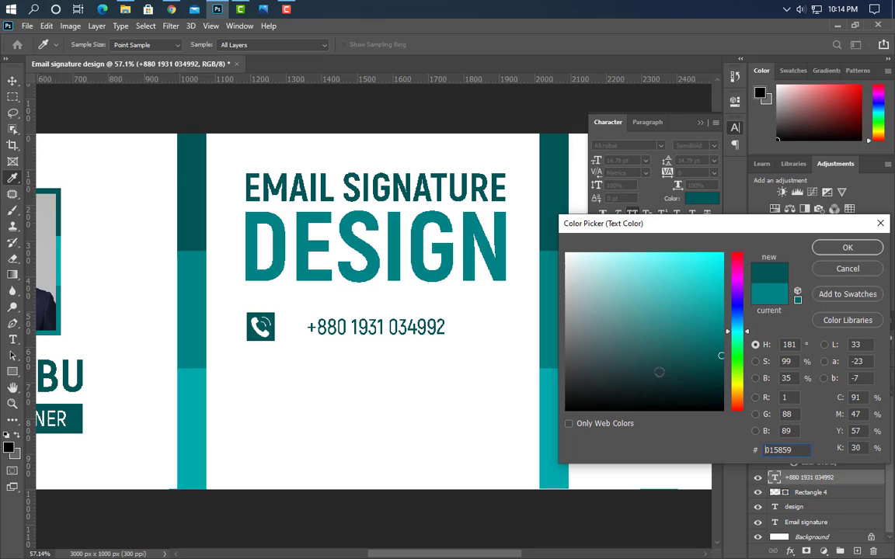
click(722, 380)
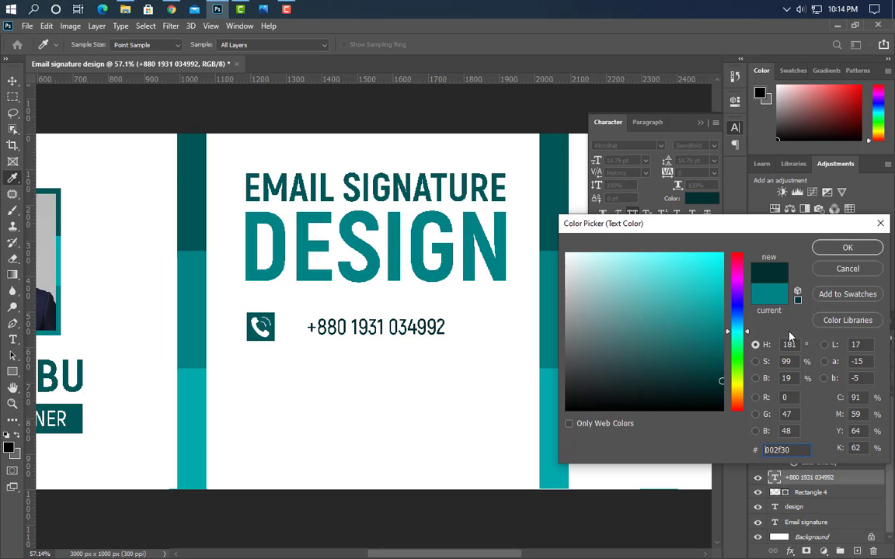
click(846, 248)
click(700, 124)
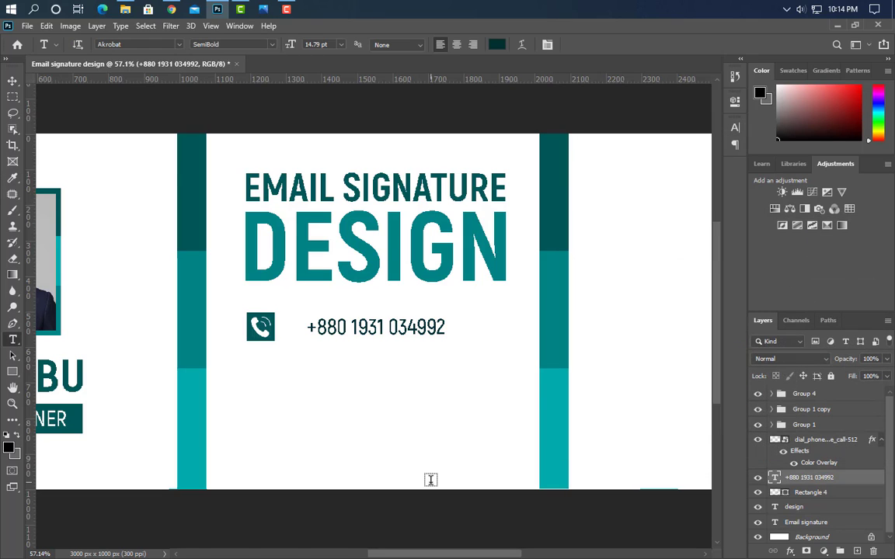
Group the phone row's layers, duplicate the group, and nudge the copy below
key(v)
shift+click(828, 496)
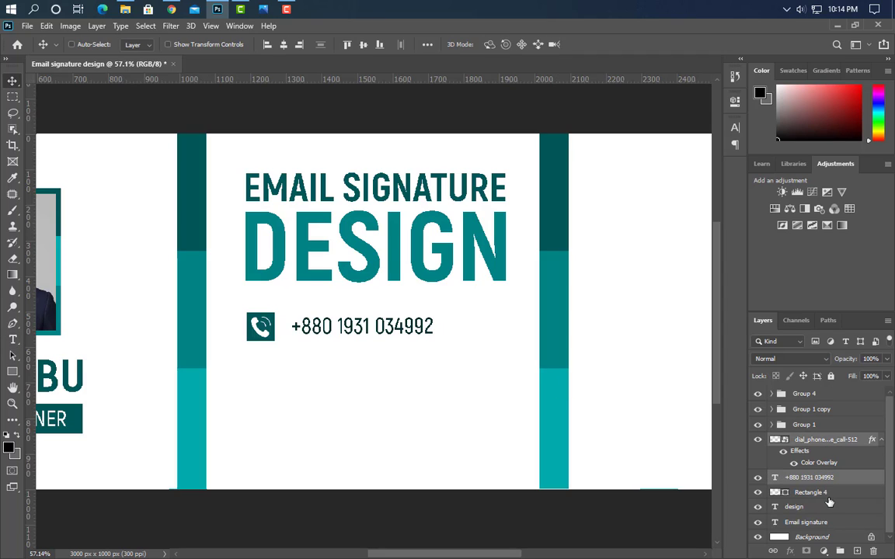
key(ctrl+g)
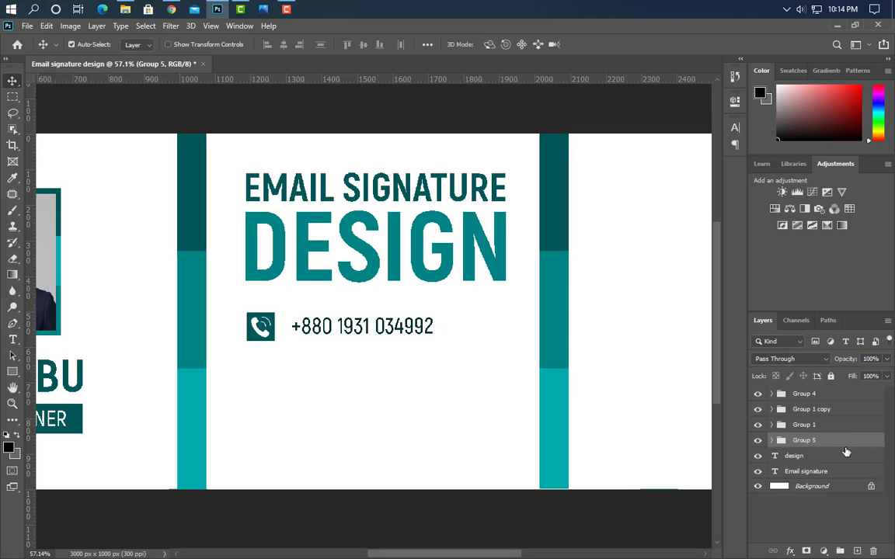
key(ctrl+j)
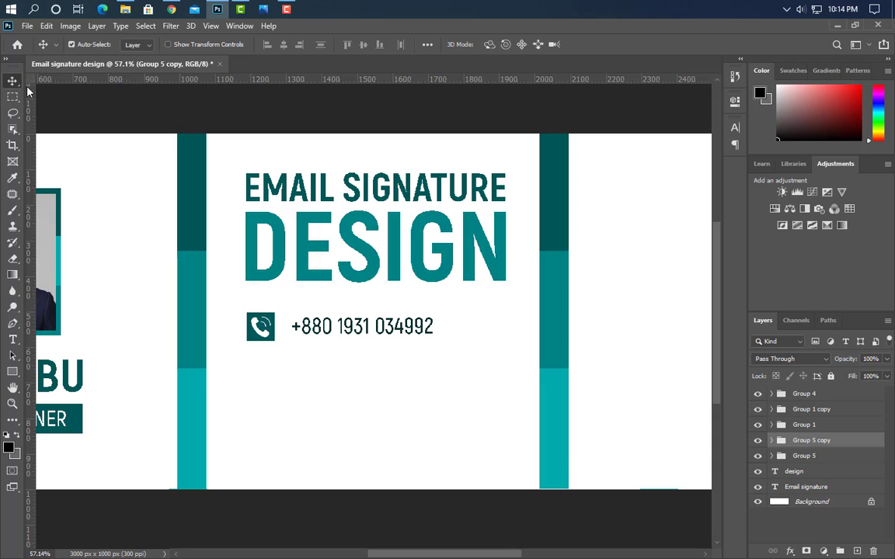
key(Down)
key(Down)
key(Down)
key(Down)
key(Down)
key(Down)
key(Down)
key(Down)
key(Down)
key(Down)
key(Down)
key(Down)
key(Down)
key(Down)
key(Down)
key(Down)
key(Down)
key(Down)
key(Down)
key(Down)
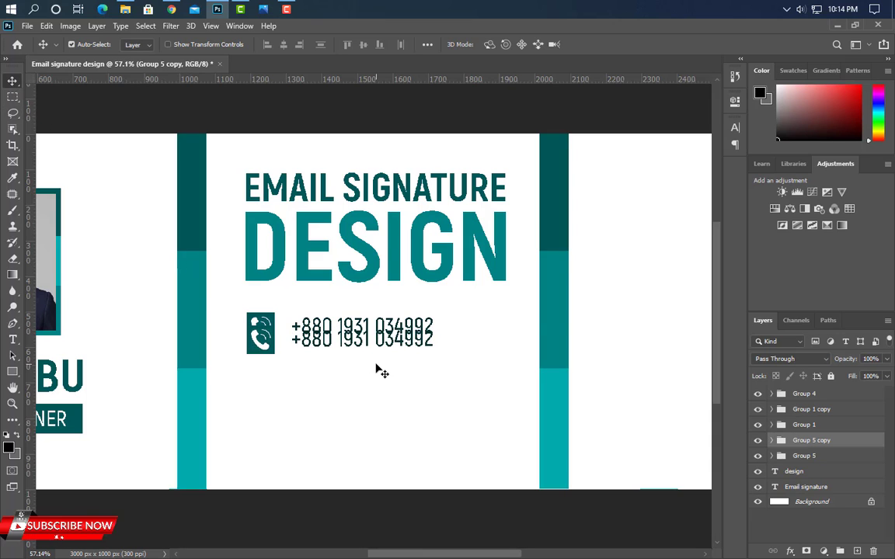
key(Down)
key(Down)
key(Down)
key(Down)
key(Down)
key(Down)
key(Down)
key(Down)
key(Down)
key(Down)
key(Down)
key(Down)
key(Down)
key(Down)
key(Down)
key(Down)
key(Down)
key(Down)
key(Down)
key(Down)
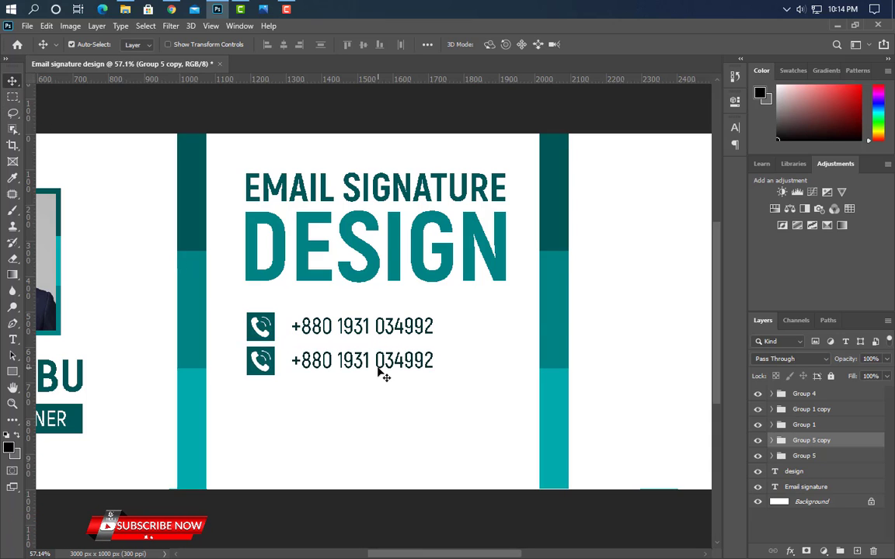
Place the email envelope icon, shrunk to about 7%, onto the second row's square
click(266, 372)
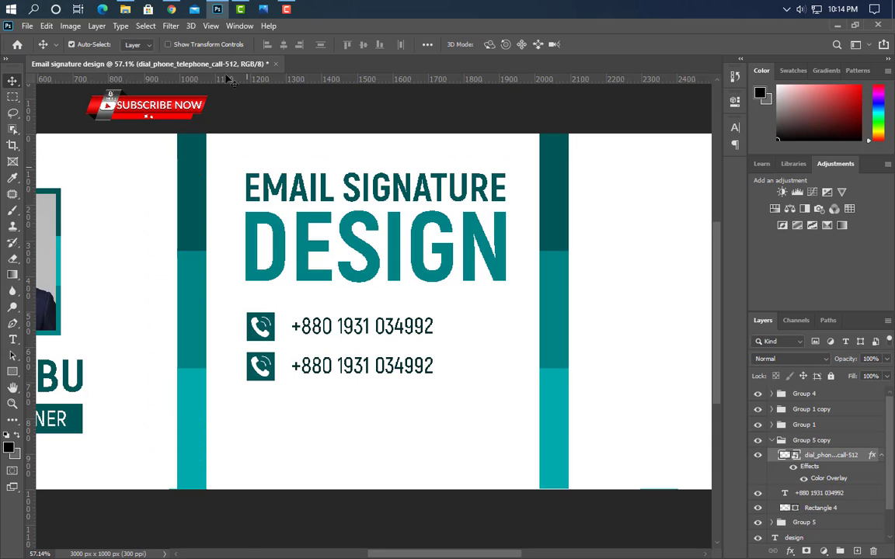
click(221, 9)
drag(148, 117, 359, 361)
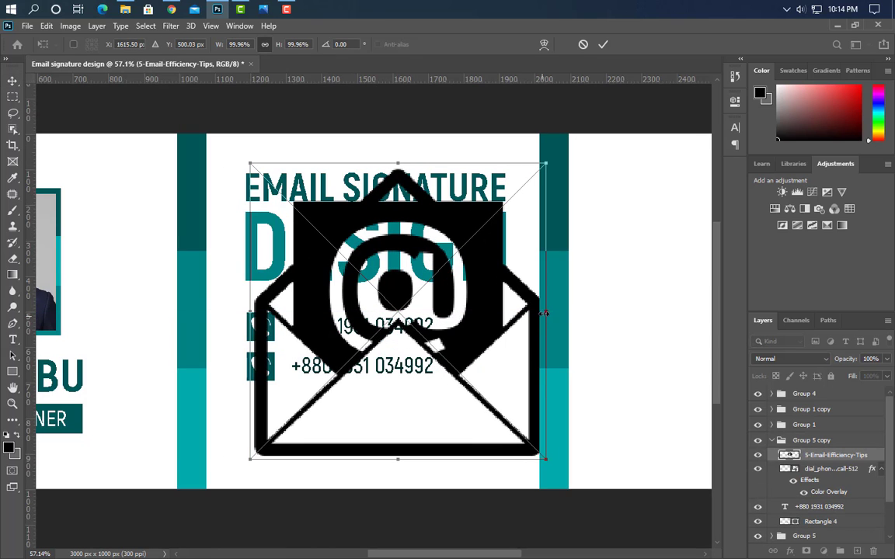
drag(546, 312, 315, 363)
drag(330, 325, 272, 330)
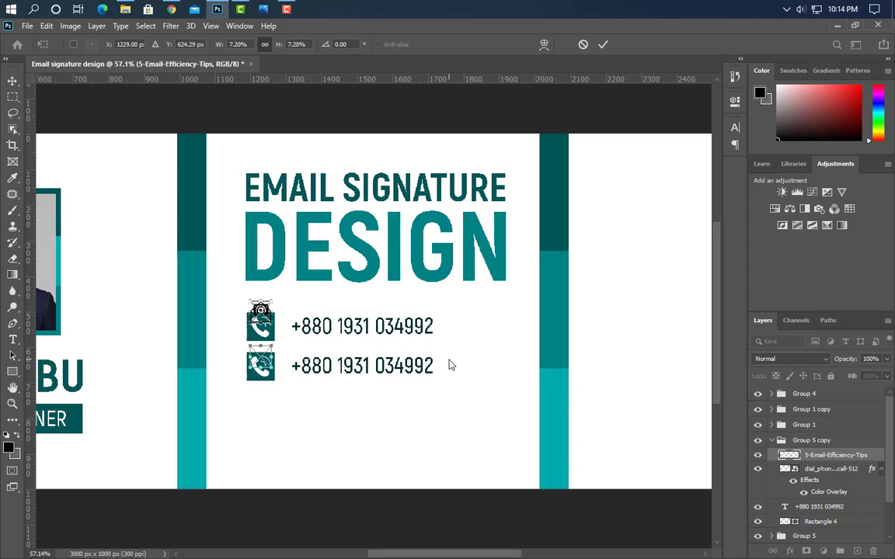
key(shift+Down)
key(shift+Down)
key(shift+Down)
key(shift+Down)
key(shift+Down)
key(shift+Down)
key(shift+Down)
key(shift+Down)
key(shift+Down)
key(shift+Down)
key(shift+Down)
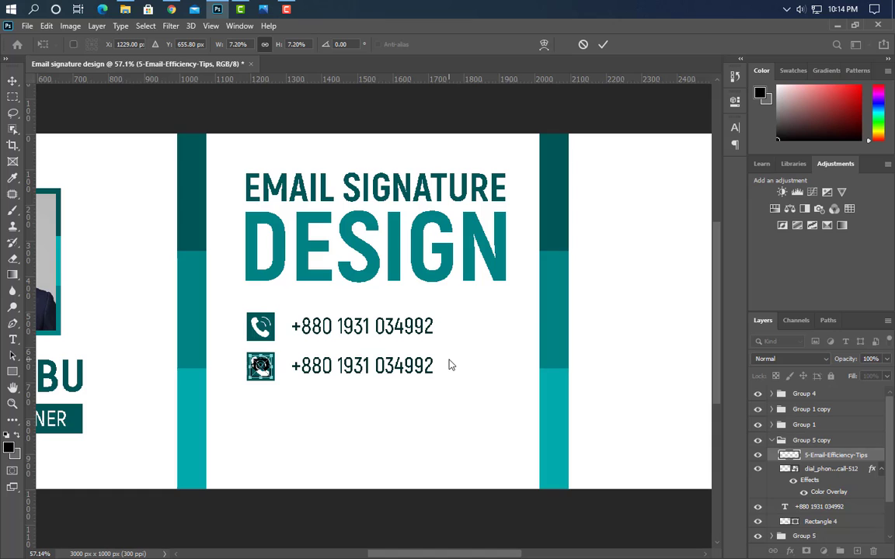
click(602, 45)
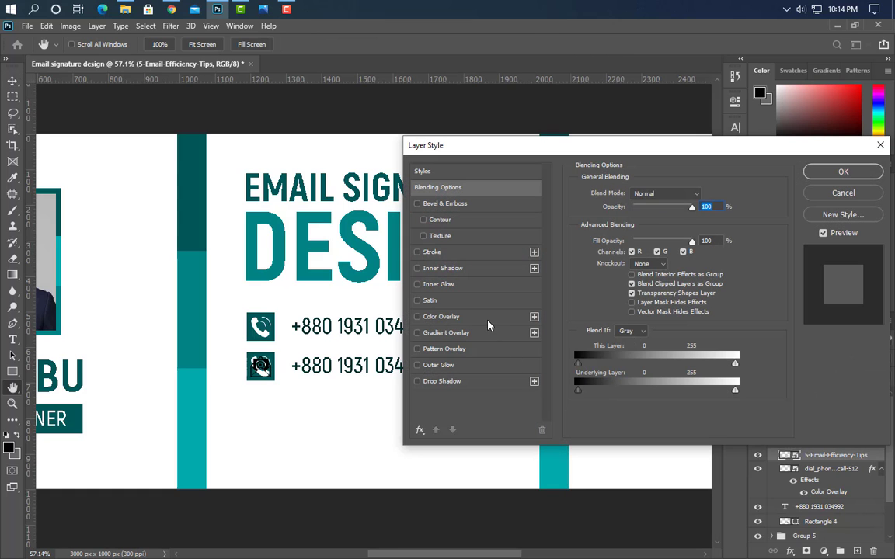
Turn the envelope icon white with a Color Overlay and delete the copied phone icon
click(487, 319)
click(840, 173)
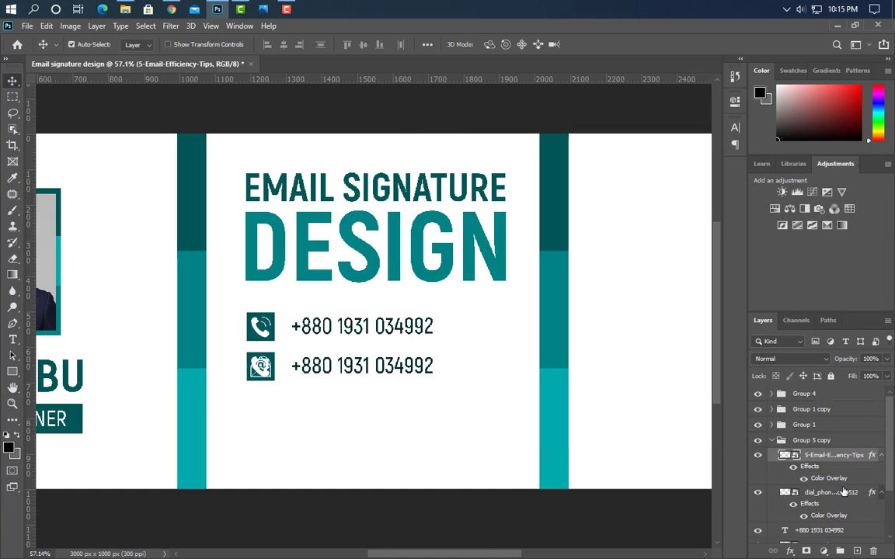
drag(842, 492, 874, 550)
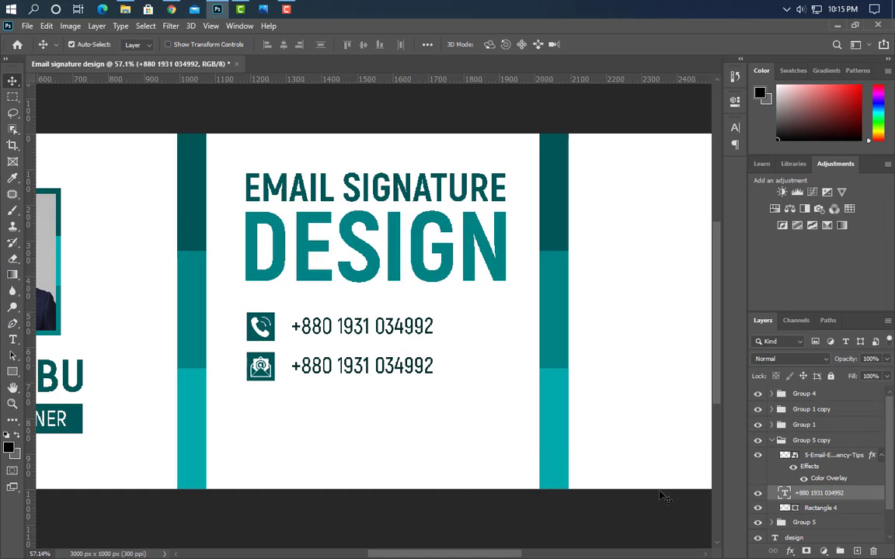
Replace the second row's number with the email address and turn off All Caps
click(13, 340)
drag(290, 366, 514, 375)
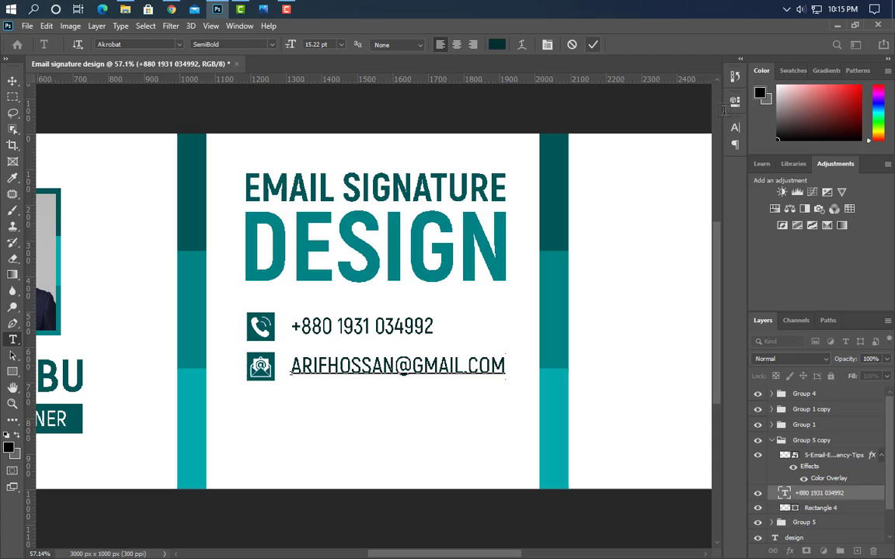
click(593, 45)
click(735, 128)
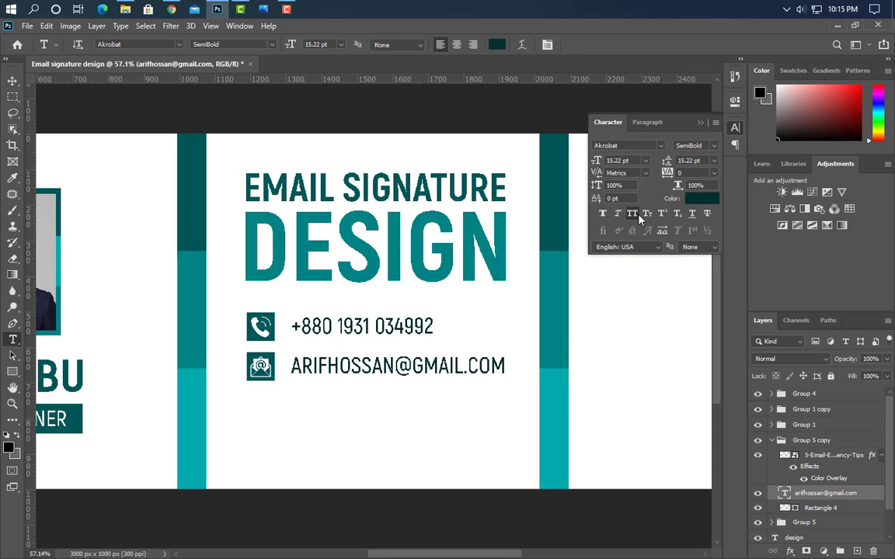
click(639, 216)
click(632, 110)
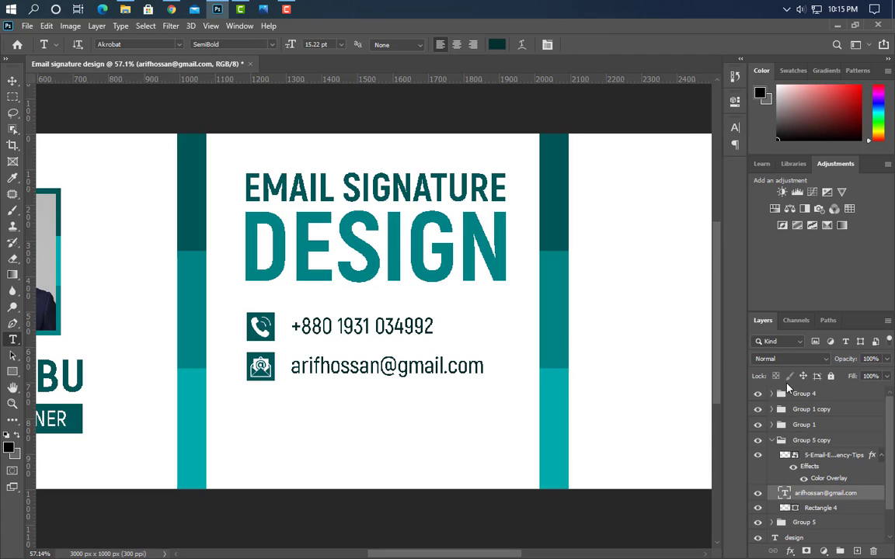
Duplicate the email row group, move it down as an evenly spaced third row, and select its icon
click(773, 442)
drag(816, 440, 858, 551)
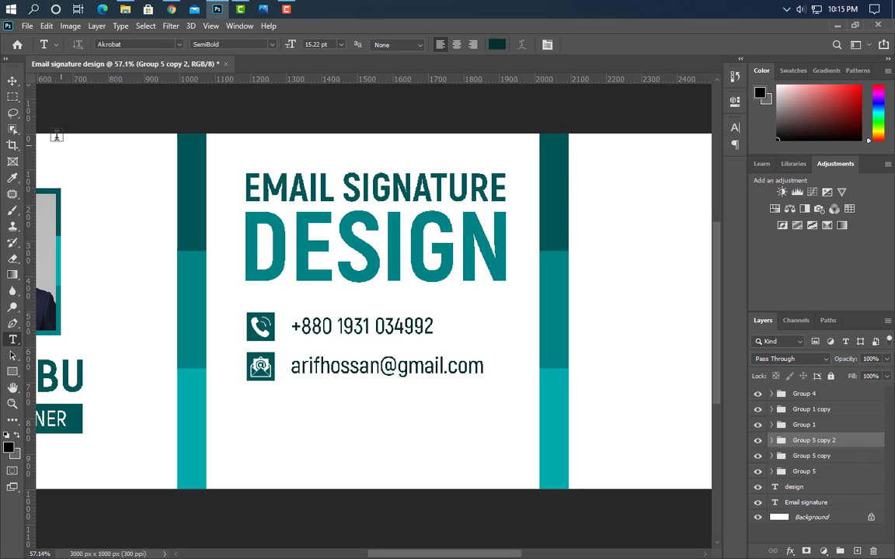
click(12, 82)
key(shift+Down)
key(shift+Down)
key(shift+Down)
key(shift+Down)
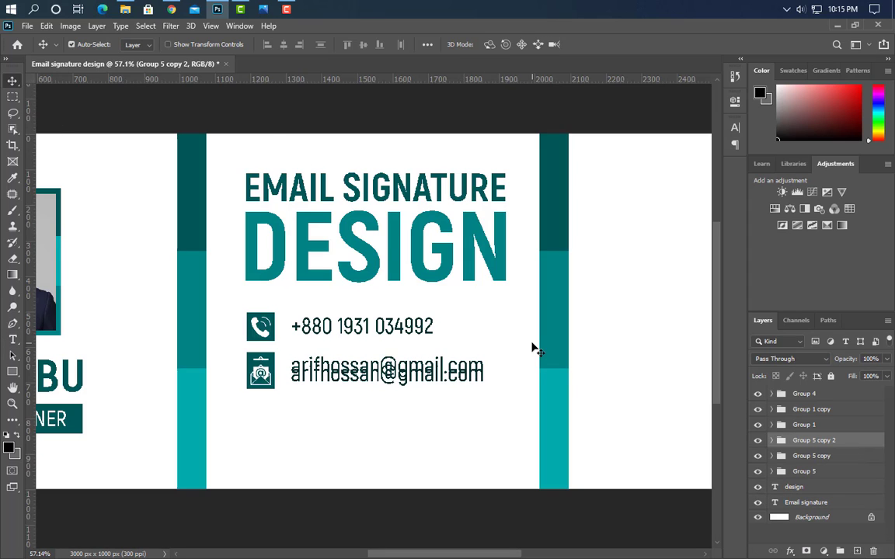
key(shift+Down)
key(shift+Down)
key(shift+Down)
key(shift+Down)
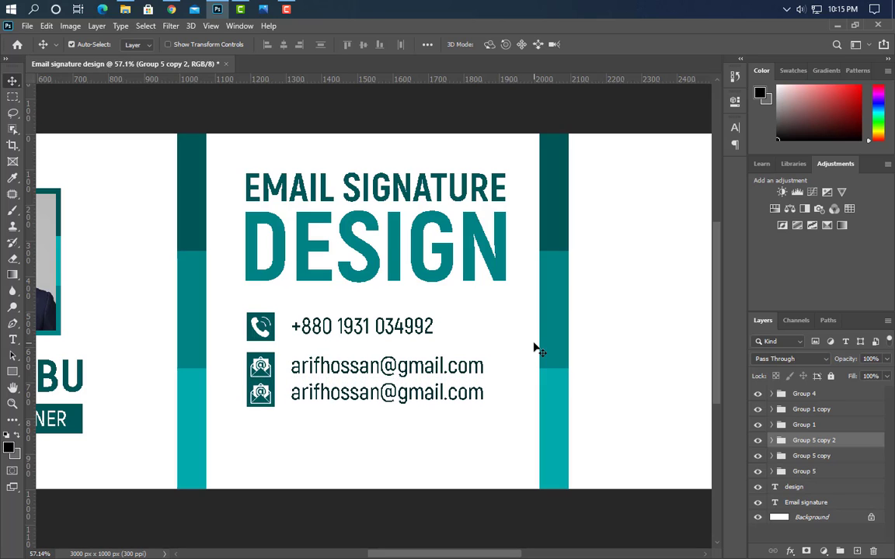
key(shift+Down)
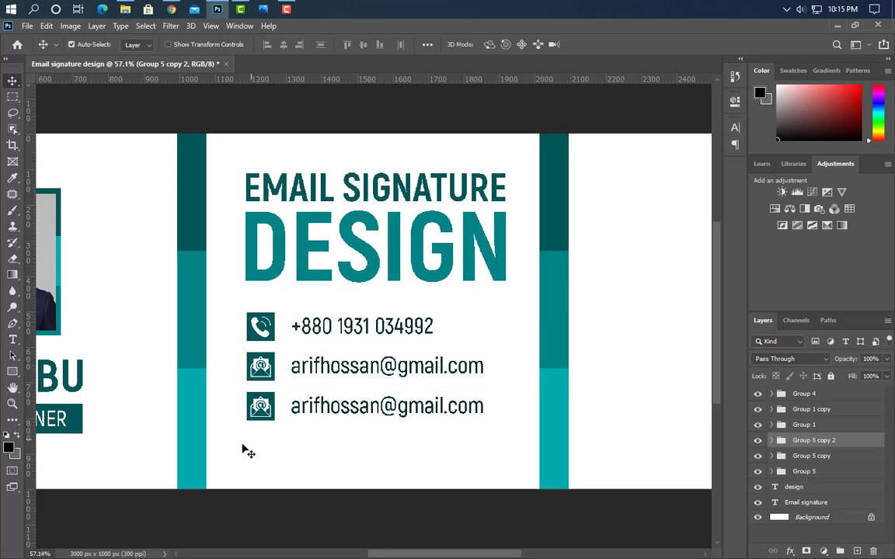
click(262, 414)
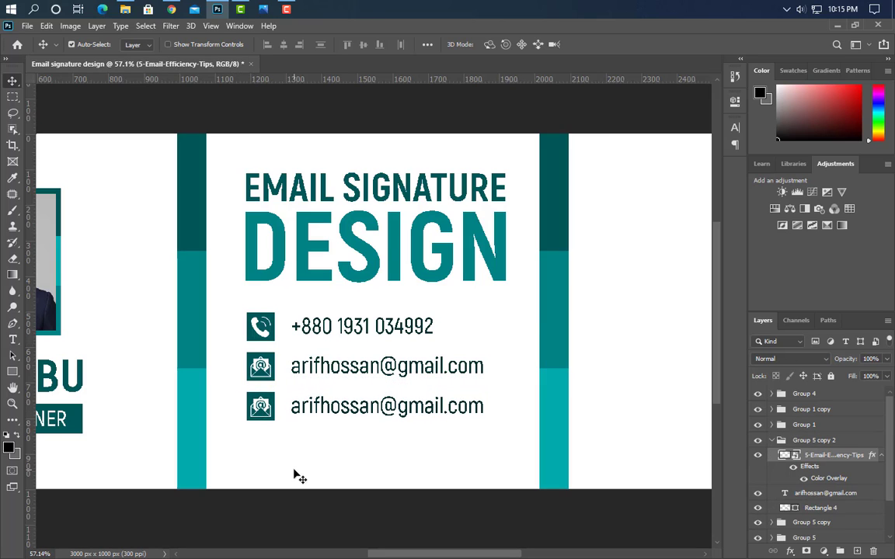
click(217, 9)
Place world-click-512, scale it to about 2.77% on the third square, and overlay it white
drag(483, 200, 299, 410)
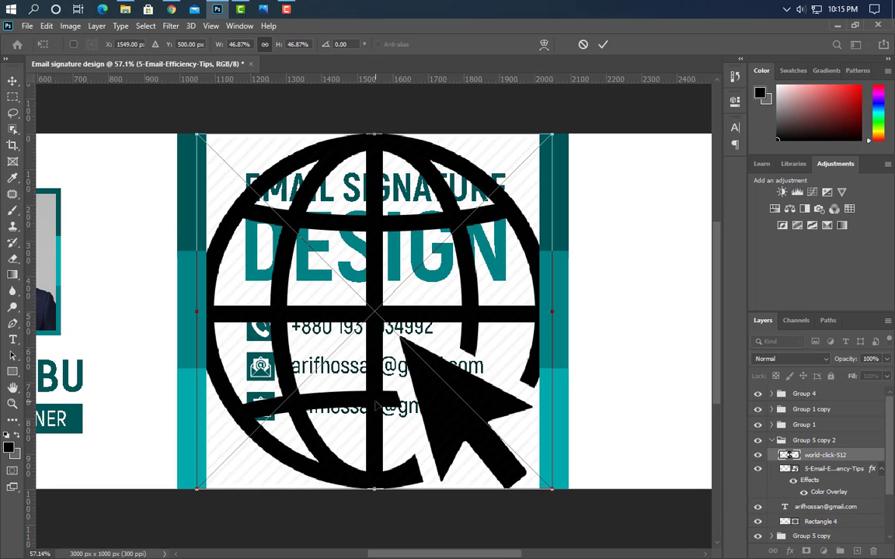
drag(409, 415, 431, 424)
drag(605, 330, 256, 386)
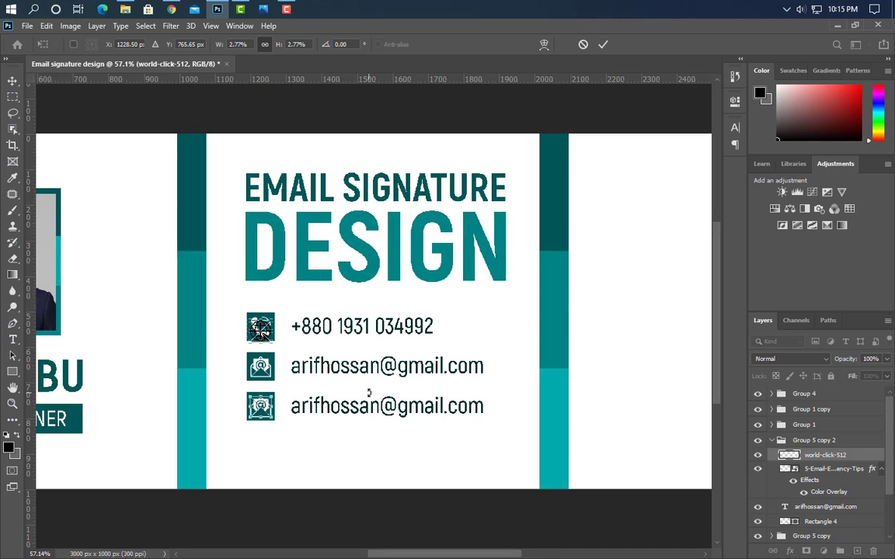
click(603, 45)
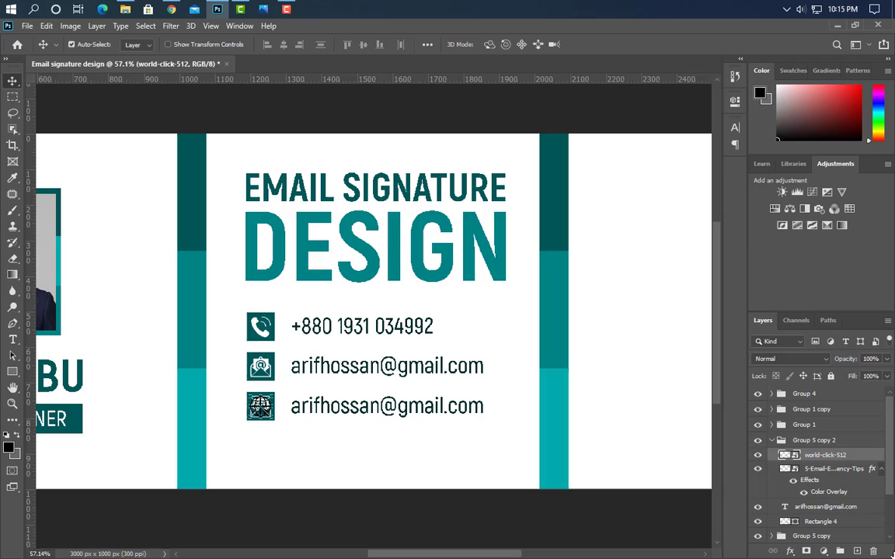
click(462, 318)
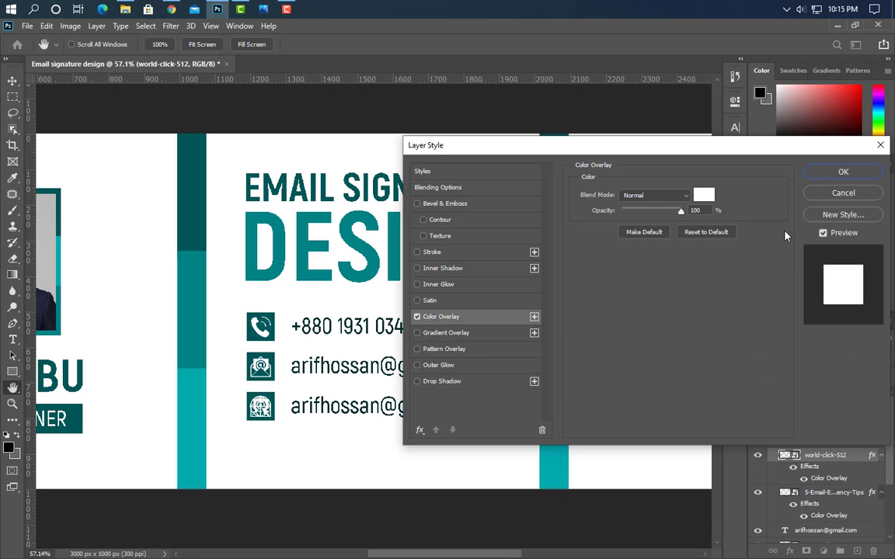
click(809, 176)
click(835, 493)
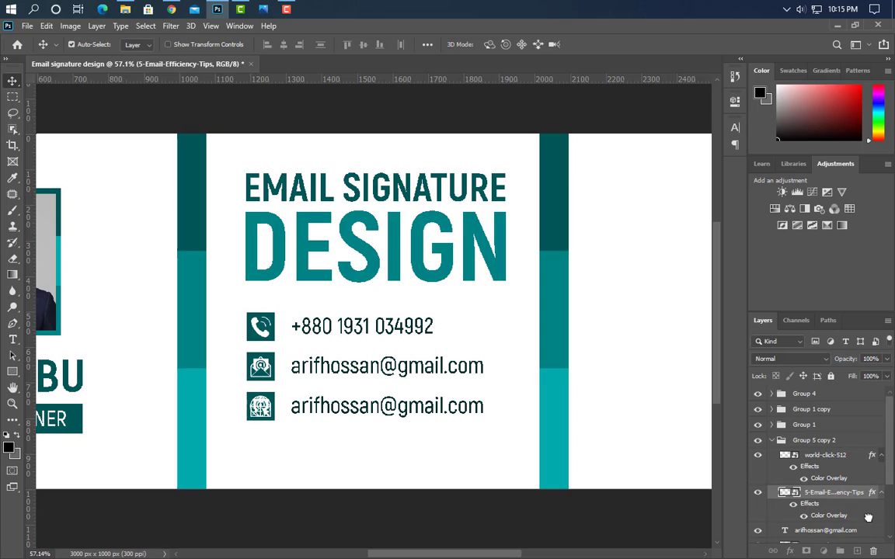
drag(876, 549, 873, 551)
key(t)
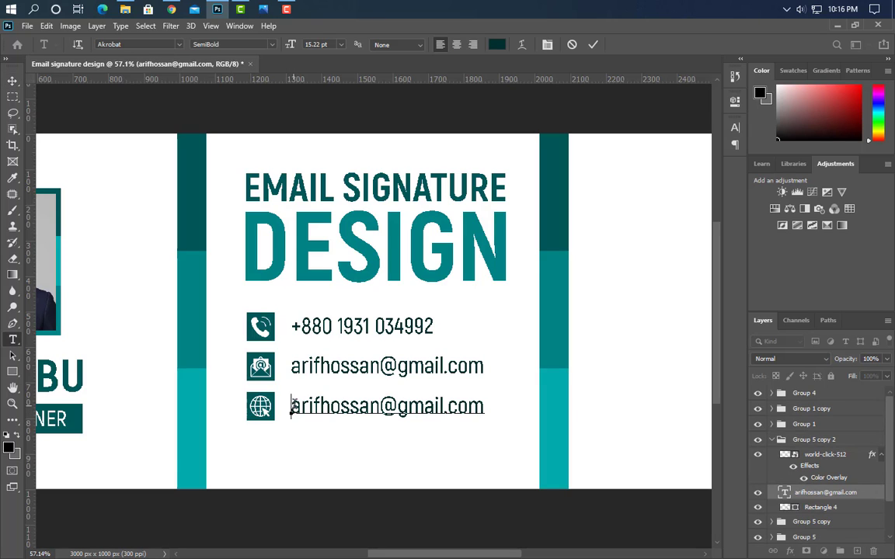
drag(290, 406, 440, 406)
text(www.graphicsfamily)
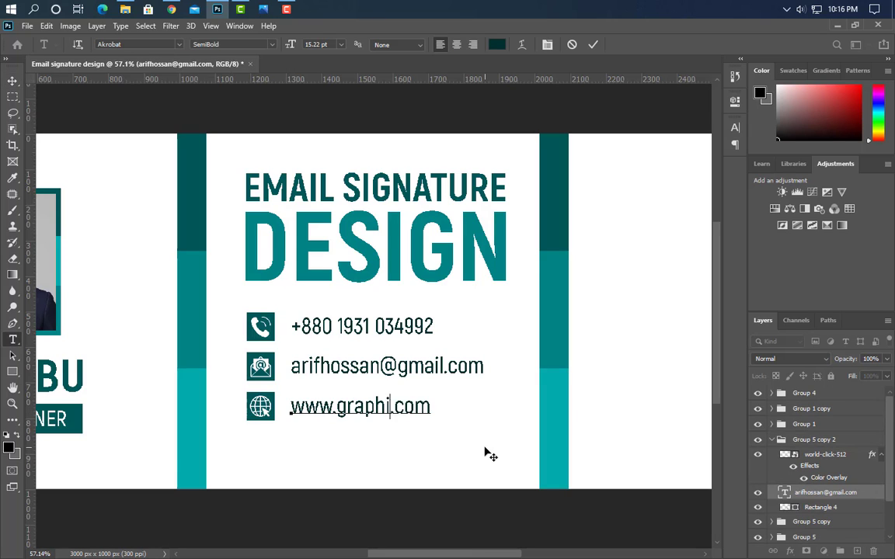
click(594, 45)
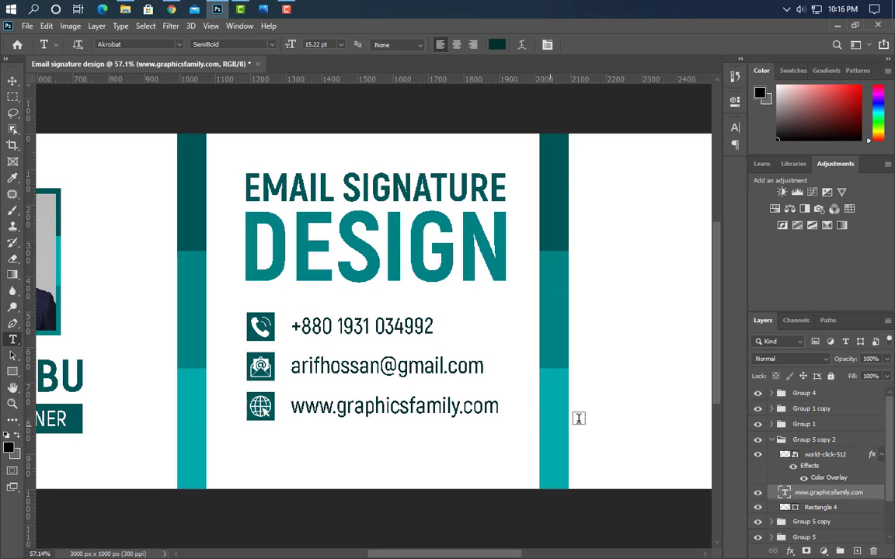
Duplicate the third row's group and move the copy down as a fourth row
click(774, 440)
click(873, 441)
drag(873, 441, 856, 551)
click(11, 80)
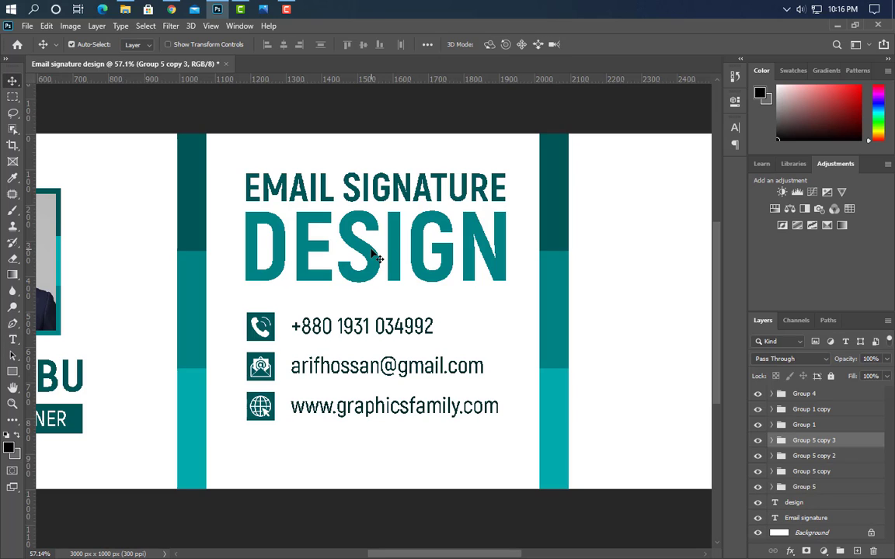
drag(491, 411, 491, 432)
key(Down)
key(Down)
key(Down)
key(Down)
key(Down)
key(Down)
key(Down)
key(Down)
key(Down)
key(Down)
key(Down)
key(Down)
key(Down)
key(Down)
key(Down)
key(Down)
key(Down)
key(Down)
key(Down)
key(Down)
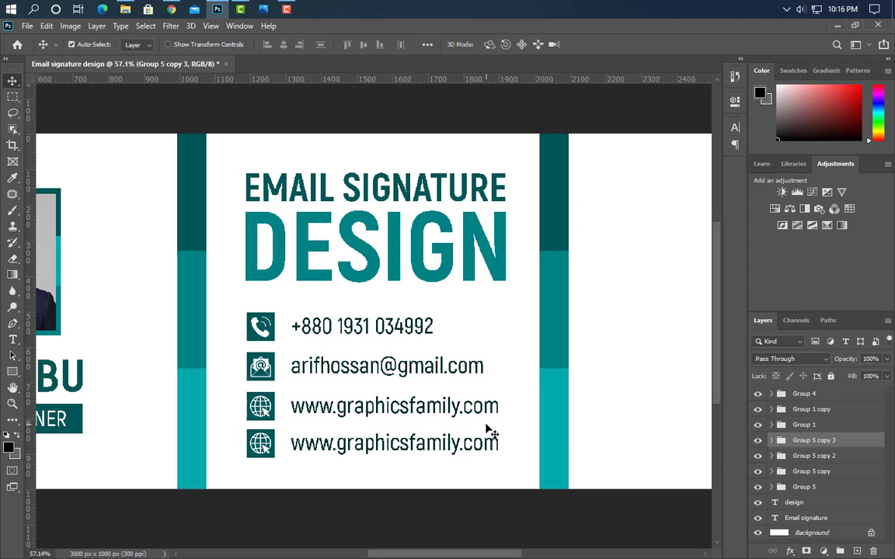
key(Down)
key(Down)
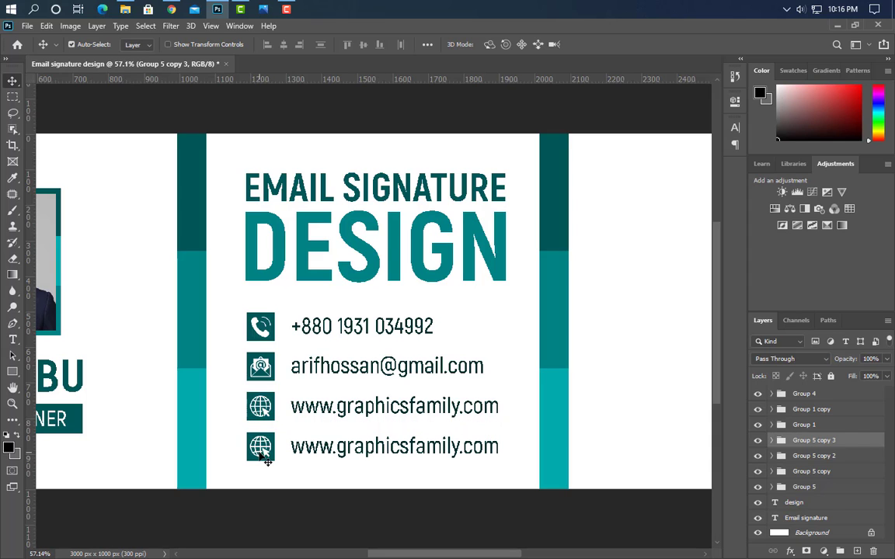
click(263, 454)
Place location-24-512 on the fourth square, overlay it white, and delete the old globe layer
click(125, 9)
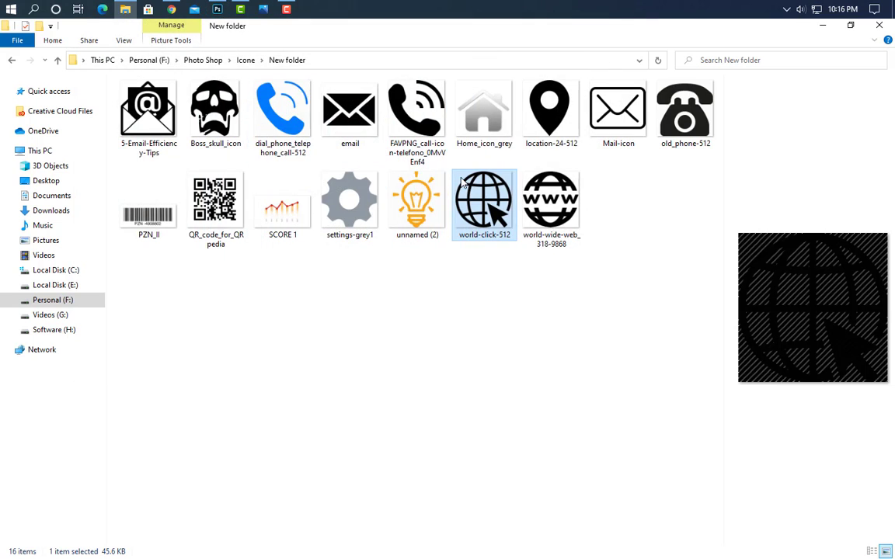
drag(551, 112, 486, 380)
drag(543, 319, 266, 377)
drag(190, 313, 250, 311)
drag(415, 390, 417, 434)
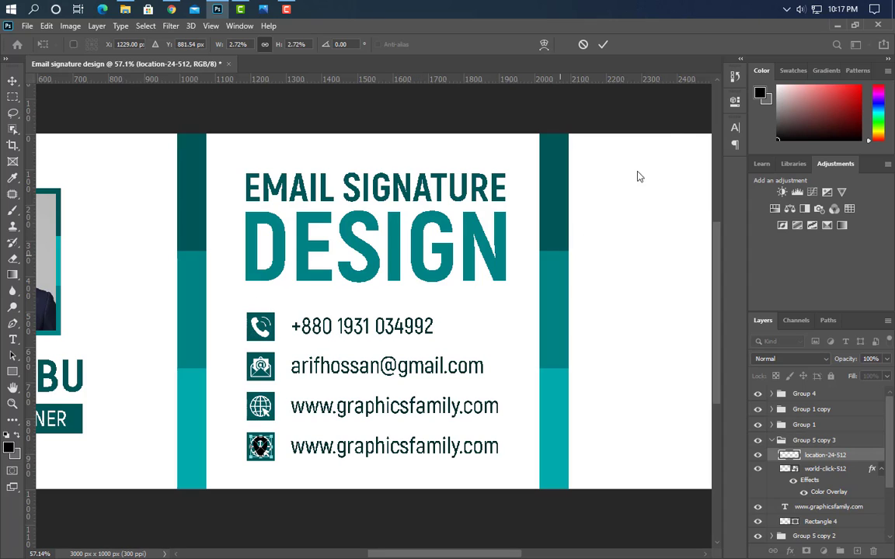
click(603, 44)
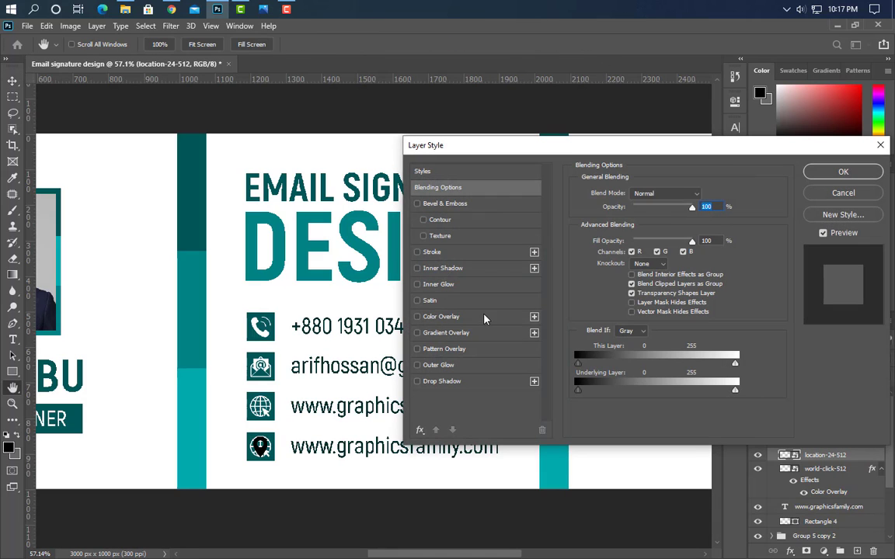
click(443, 316)
click(844, 173)
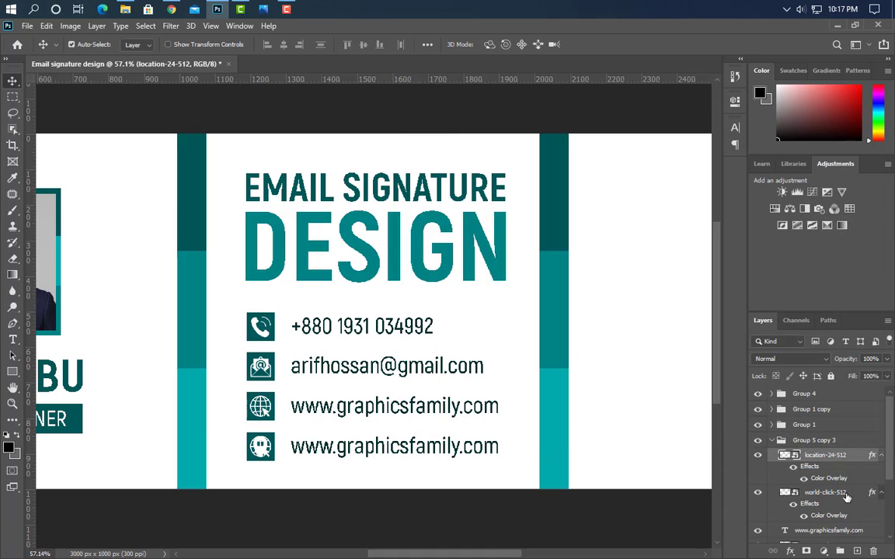
drag(825, 492, 873, 551)
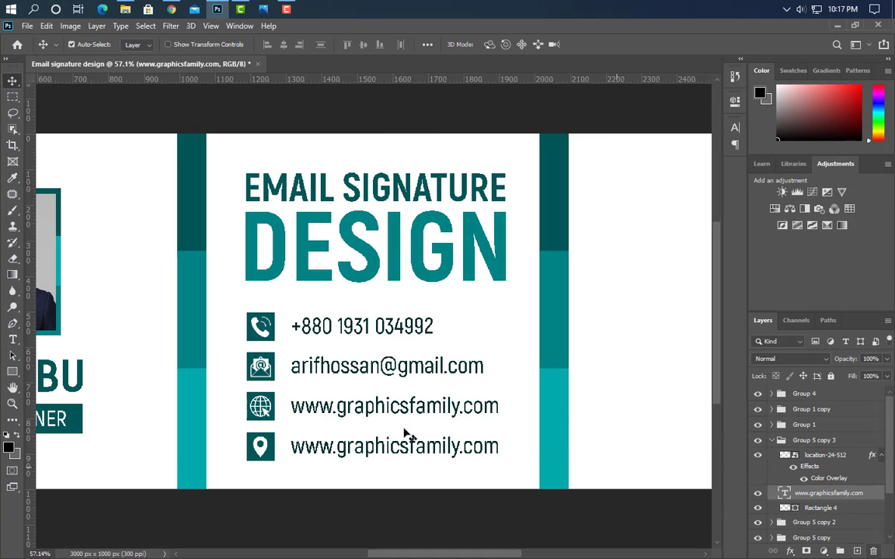
Retype the fourth row's text as a two-line postal address
click(12, 342)
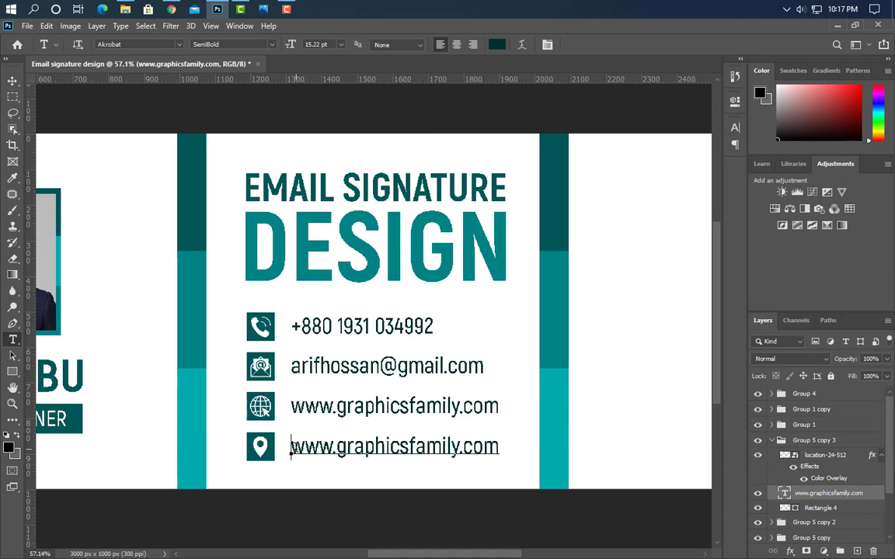
drag(291, 447, 515, 449)
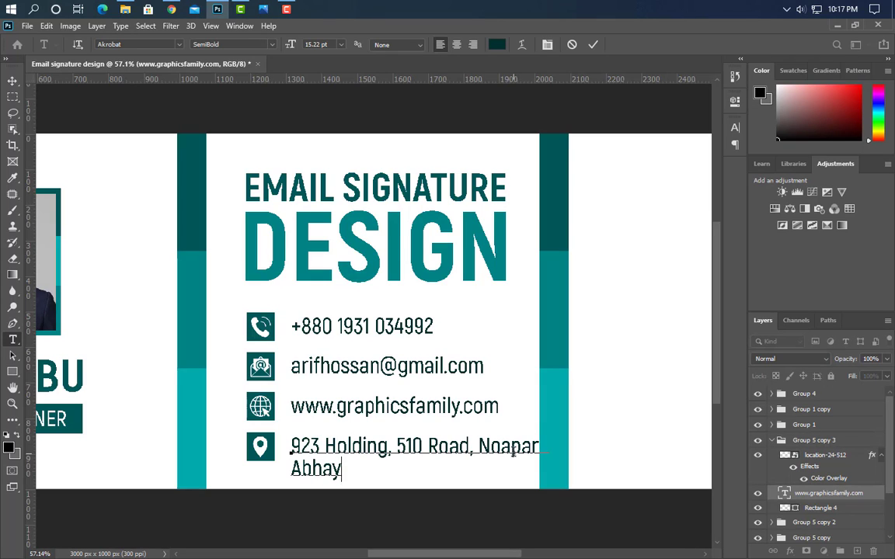
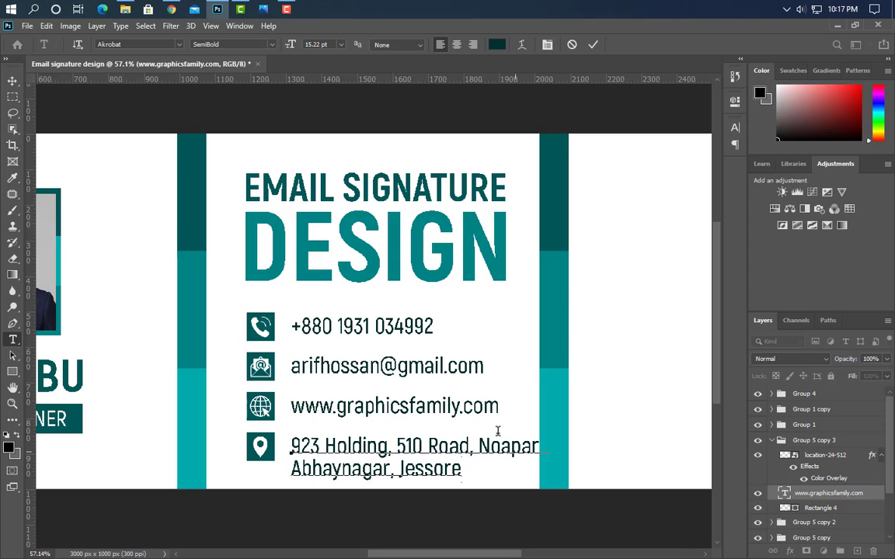
click(592, 45)
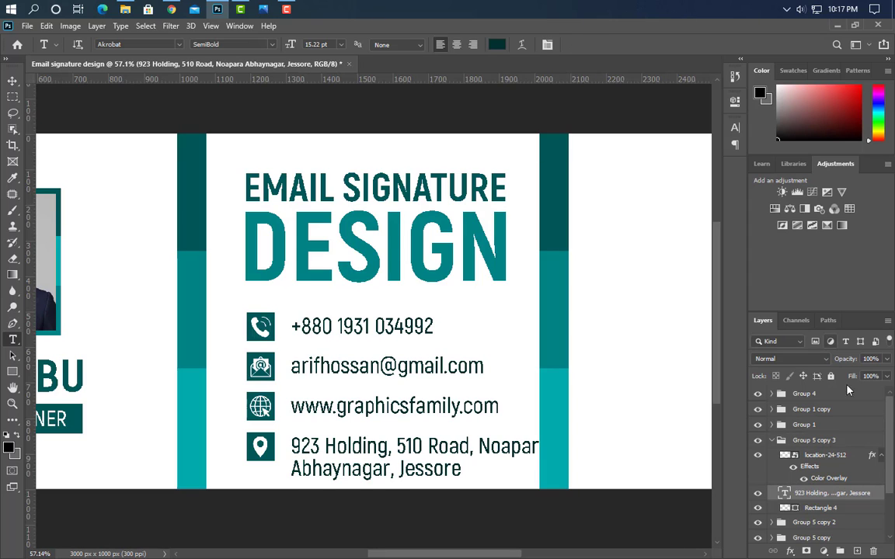
Group the four contact rows as Group 6 and scale the block to about 86%
click(772, 440)
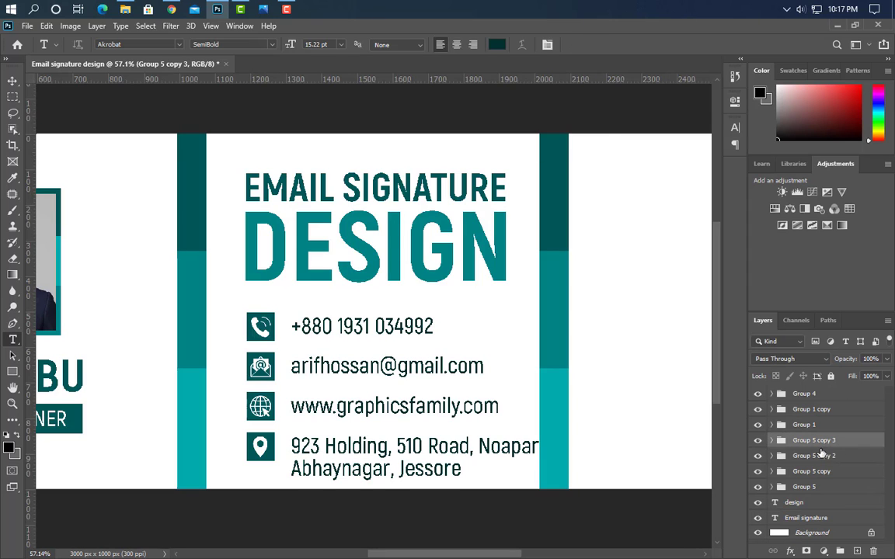
ctrl+click(813, 456)
ctrl+click(812, 471)
ctrl+click(806, 487)
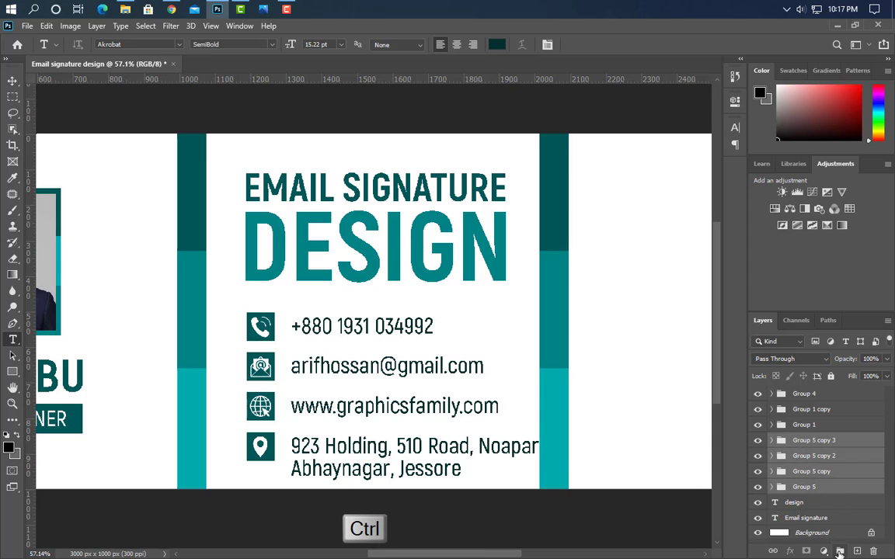
ctrl+click(840, 551)
key(ctrl+t)
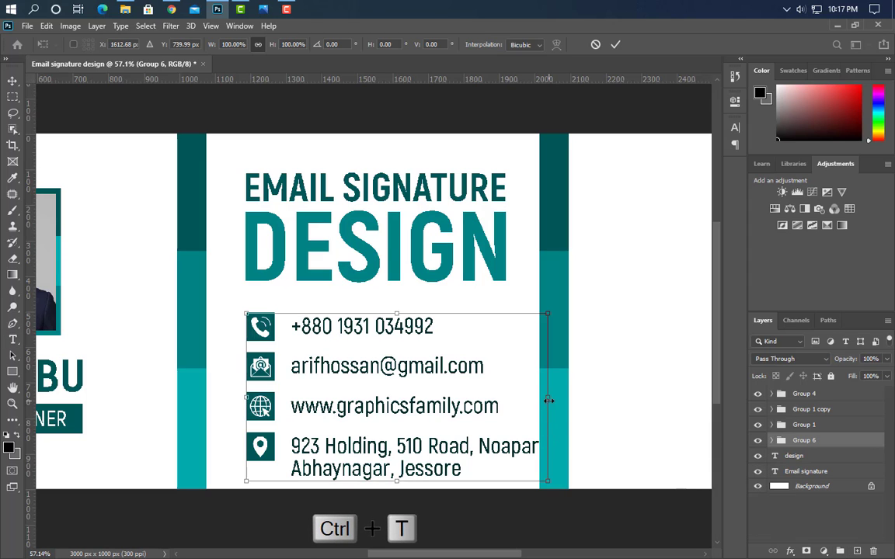
drag(549, 400, 505, 382)
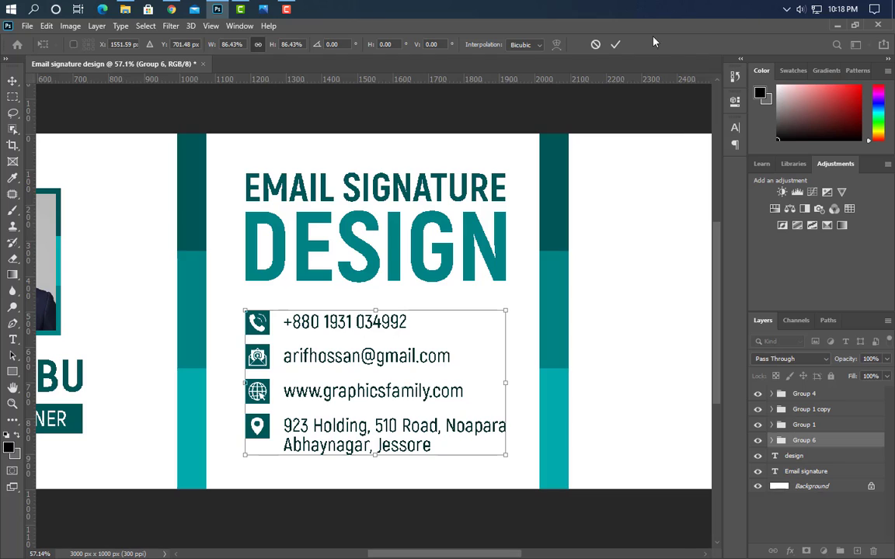
click(615, 45)
key(ctrl+0)
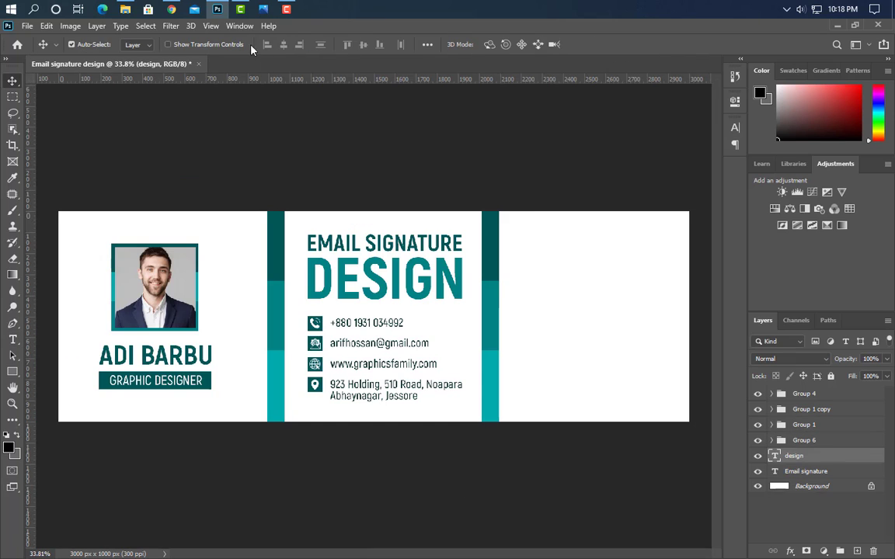
Place the SHOBUJ LOGO image, scale it to about a quarter, and move it into the right-hand white panel
click(219, 13)
click(824, 28)
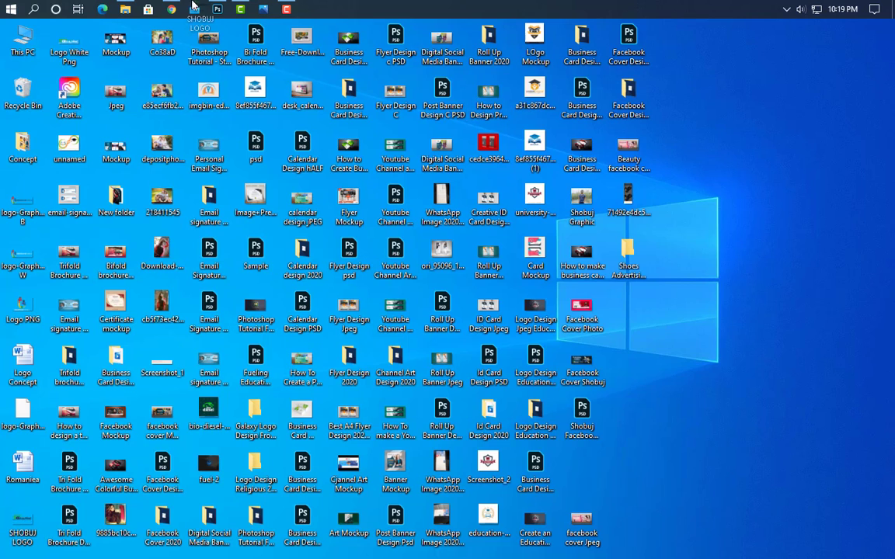
click(218, 10)
drag(505, 364, 504, 364)
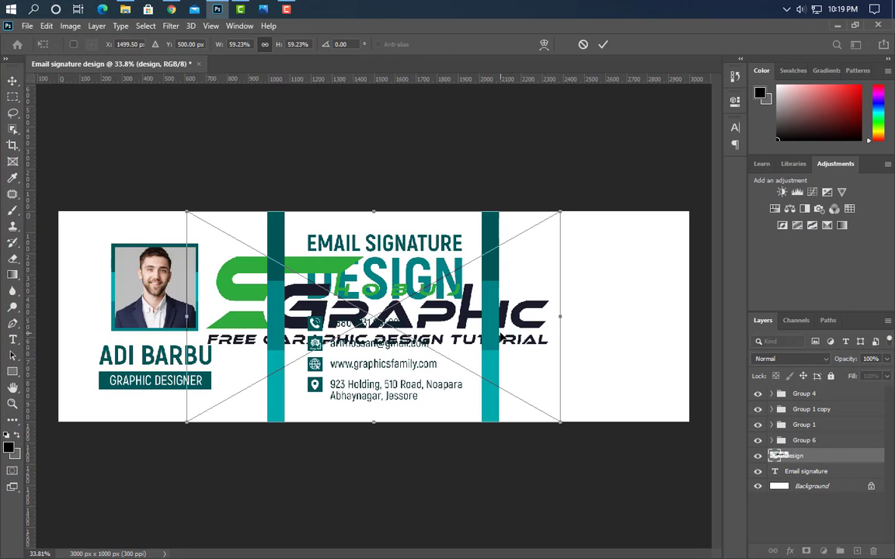
drag(556, 310, 462, 317)
drag(180, 319, 302, 316)
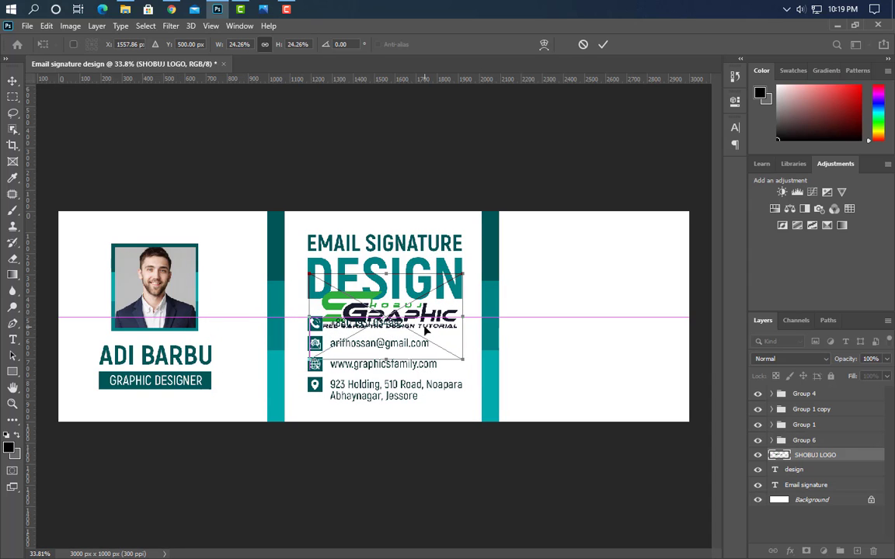
drag(425, 330, 641, 272)
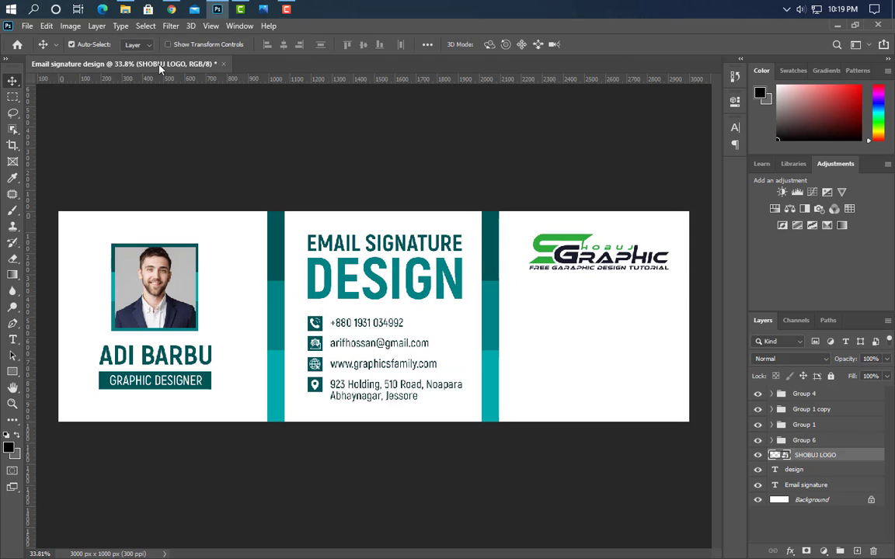
Place the QR code image and scale it to about 14% centred beneath the logo
click(125, 8)
drag(215, 202, 430, 268)
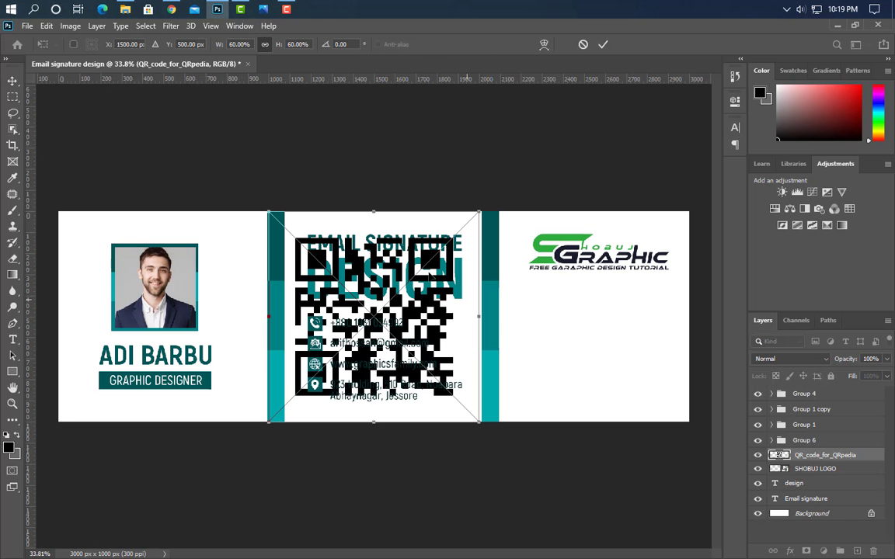
drag(378, 208, 608, 314)
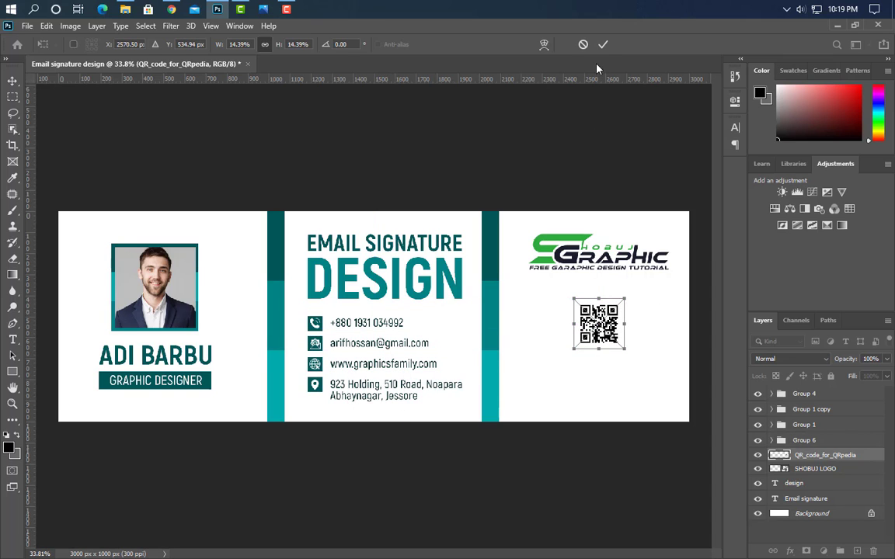
key(Return)
scroll(703, 324, up, 3)
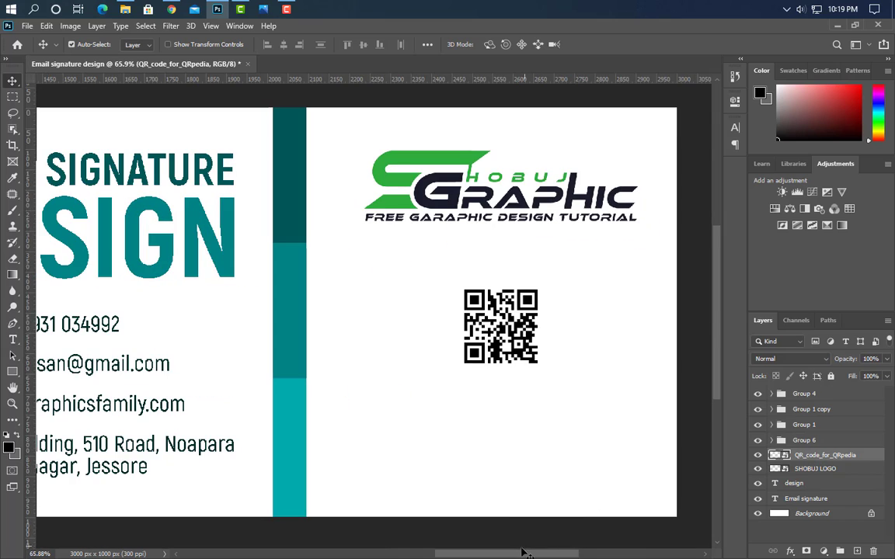
drag(522, 551, 536, 553)
Draw a square over the QR code with no fill and a 5 px stroke
click(12, 372)
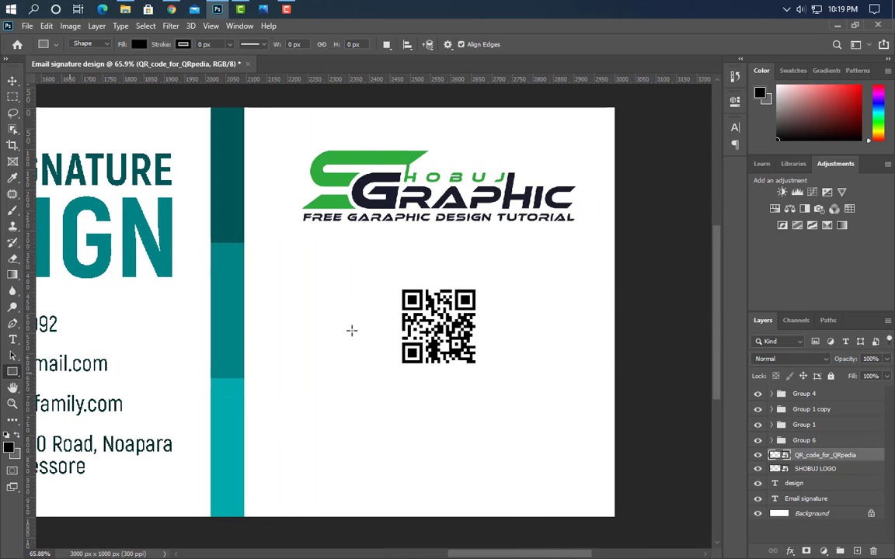
drag(393, 280, 486, 392)
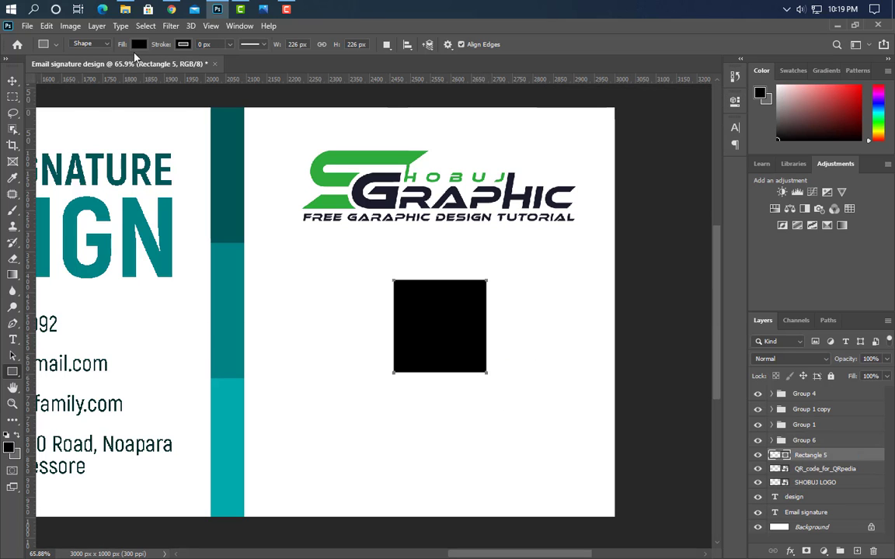
click(138, 44)
click(67, 69)
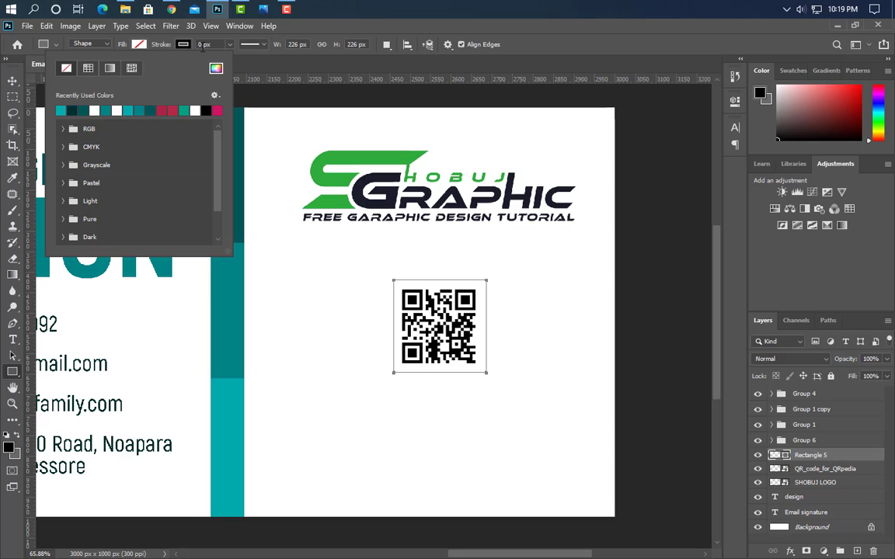
click(203, 44)
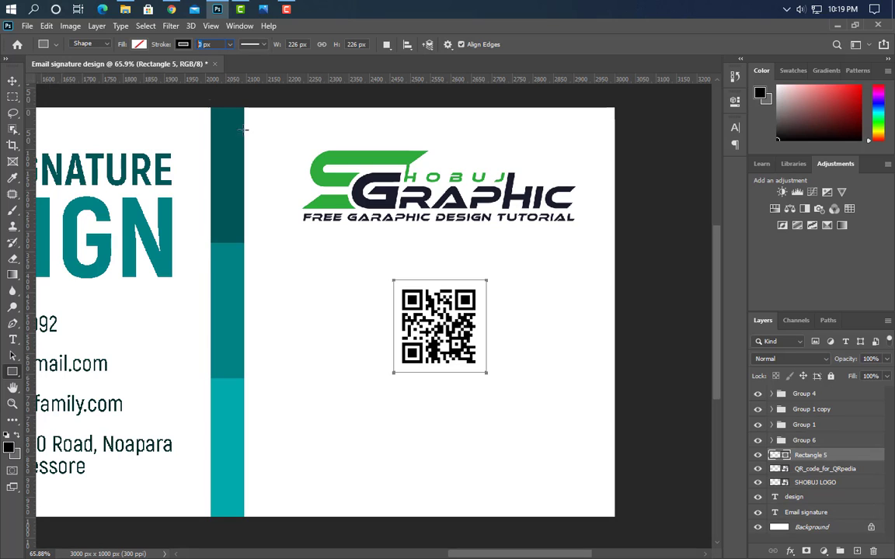
text(5)
key(Return)
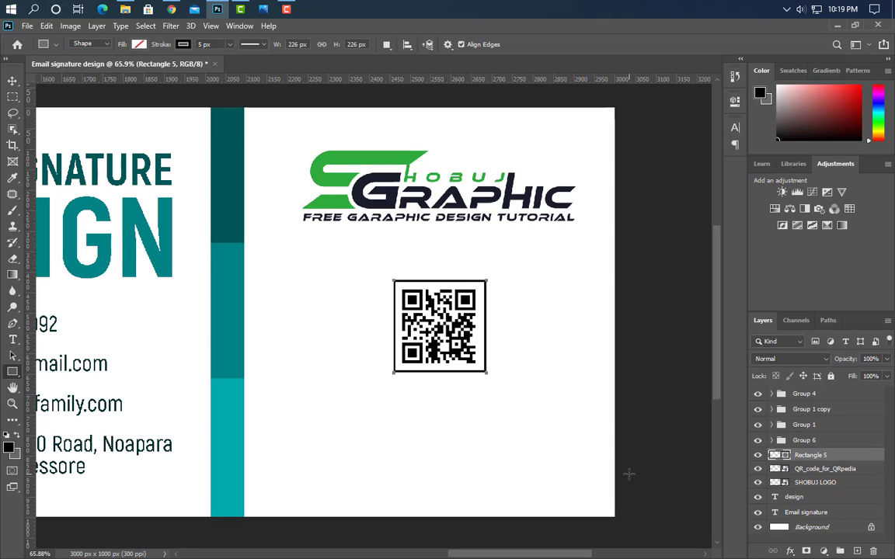
Convert the square frame to a Smart Object and give it a teal Color Overlay sampled from the accent stripe
right_click(856, 463)
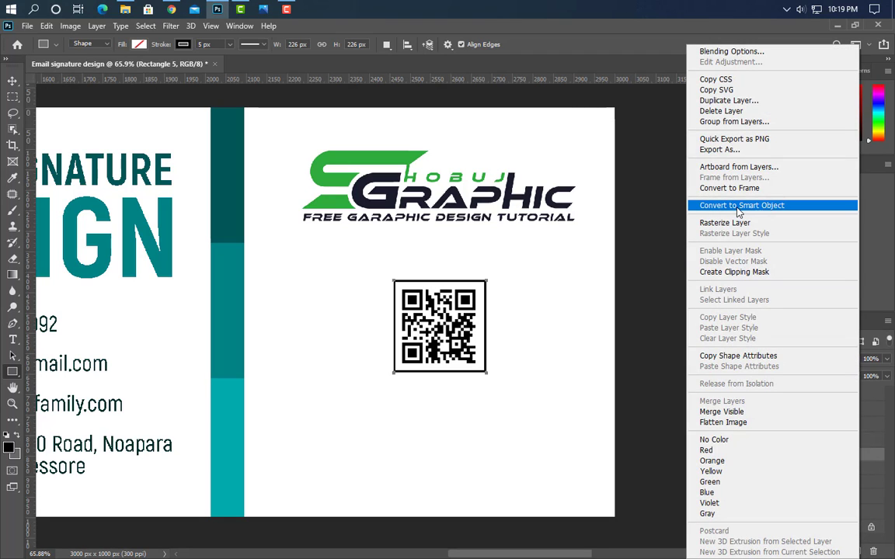
click(738, 206)
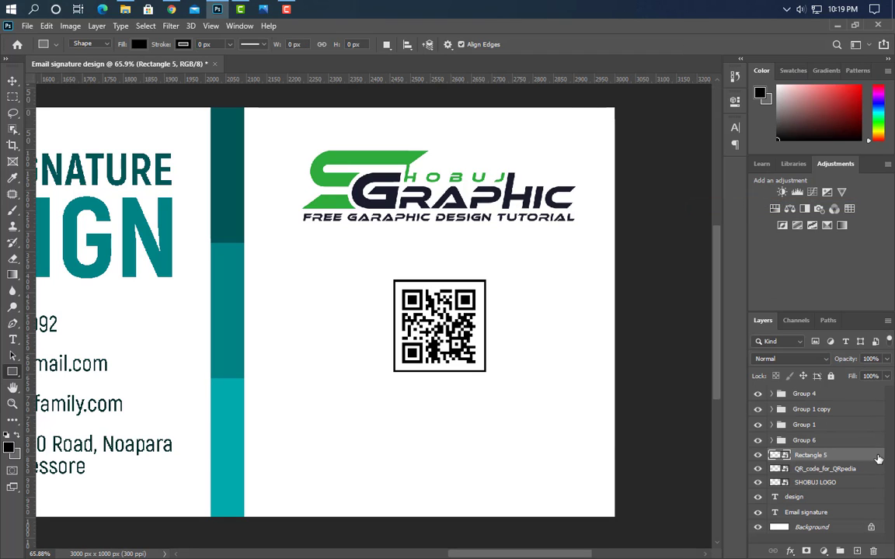
click(479, 316)
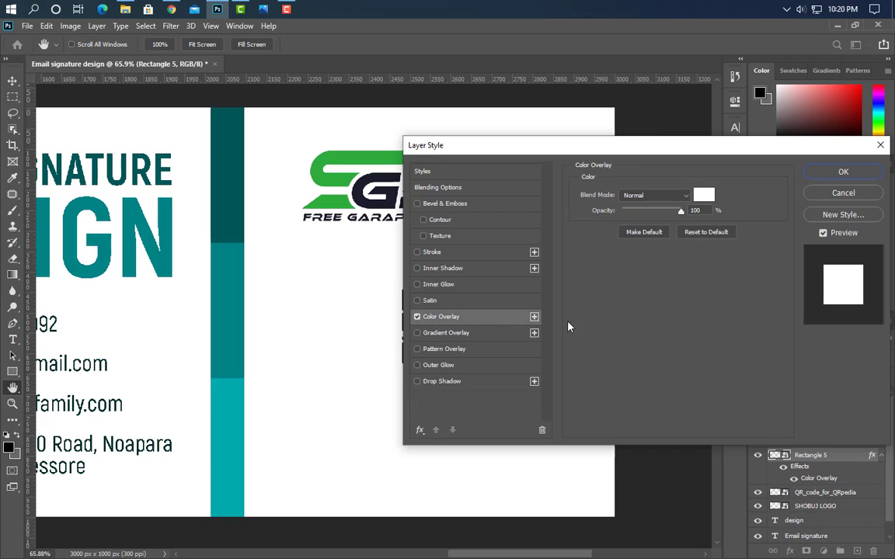
click(708, 196)
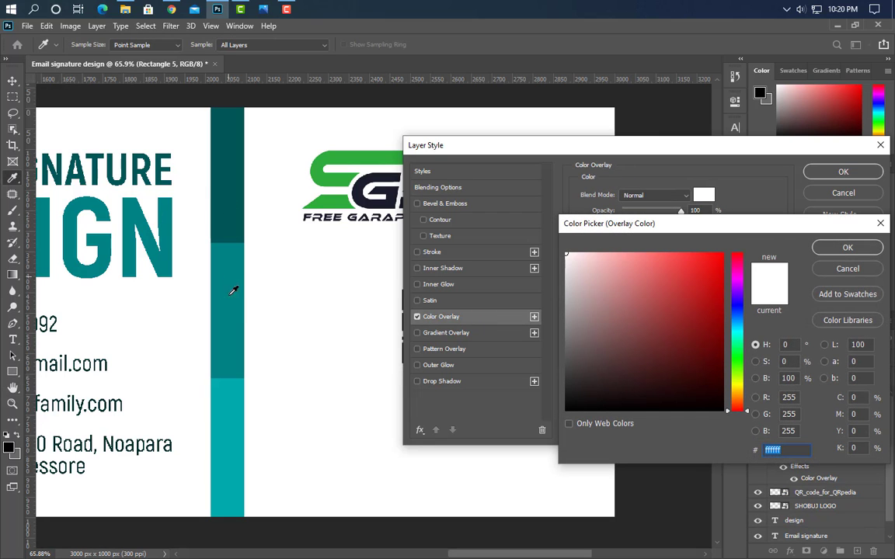
click(233, 290)
click(845, 247)
click(843, 172)
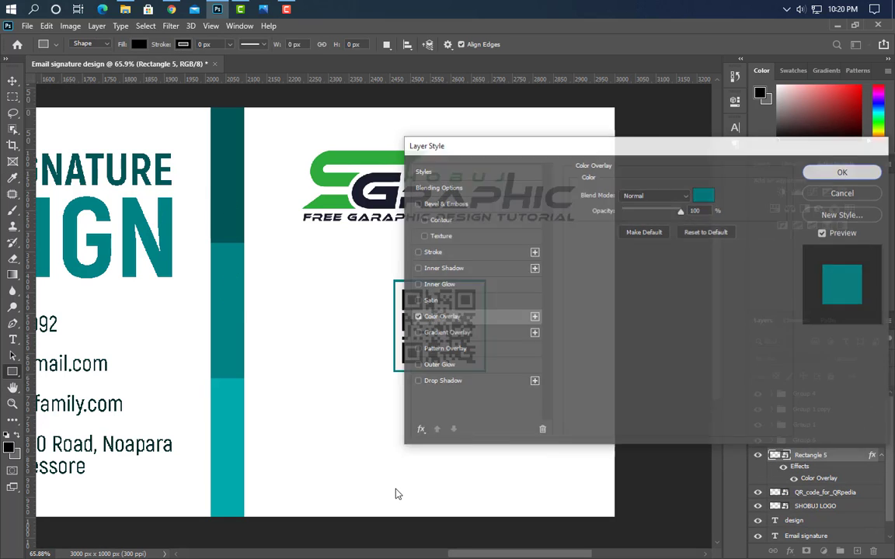
scroll(512, 410, down, 1)
click(12, 371)
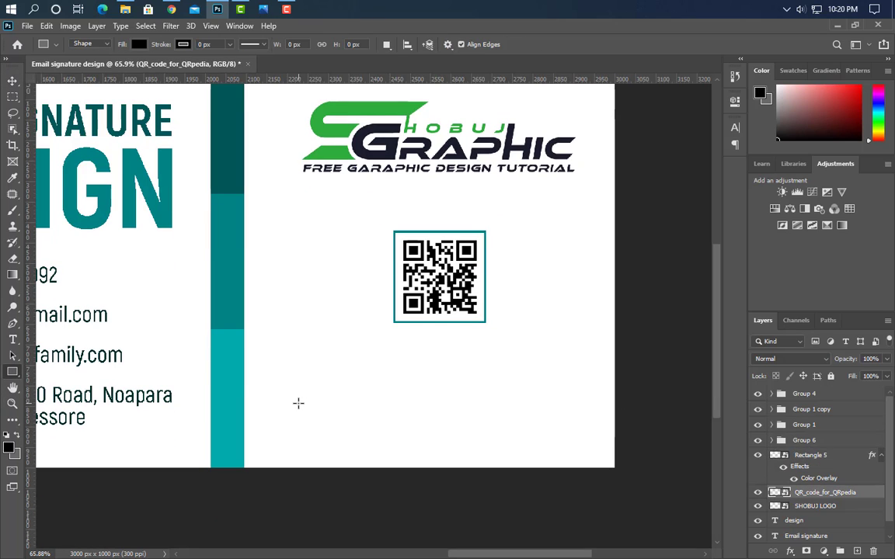
Draw a wide bar below the QR code filled with dark teal #015859
drag(293, 397, 573, 443)
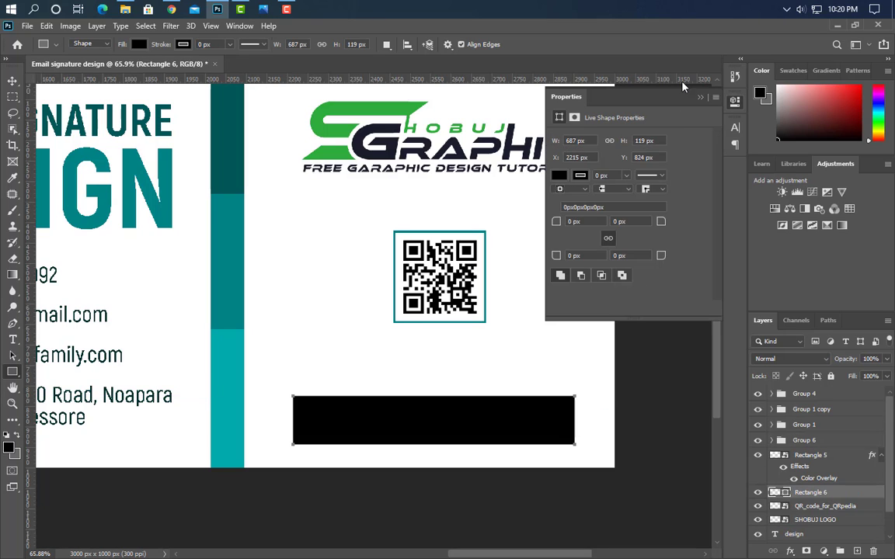
click(701, 99)
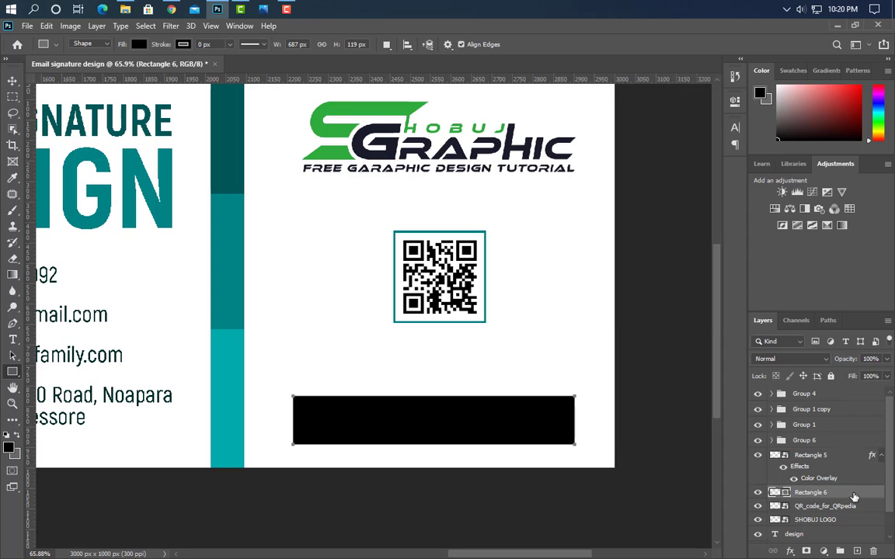
double_click(774, 492)
text(015859)
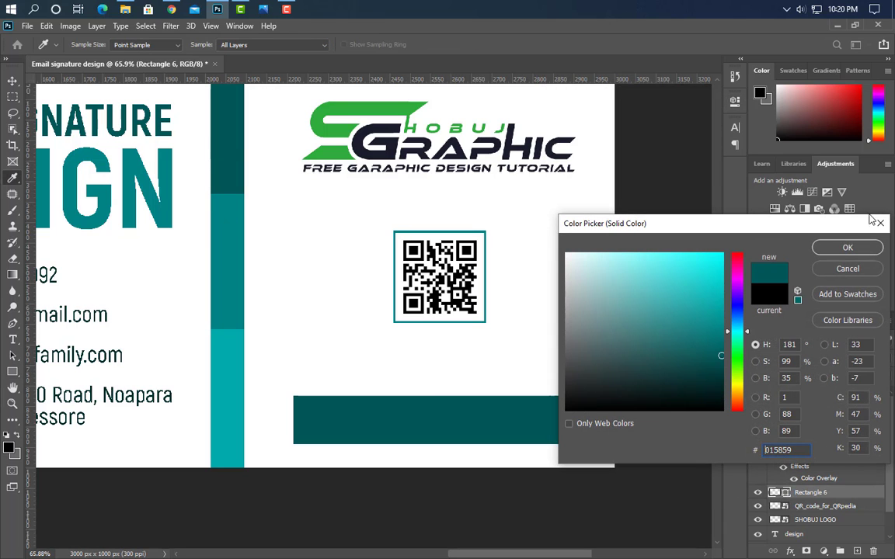
click(848, 247)
scroll(576, 493, up, 3)
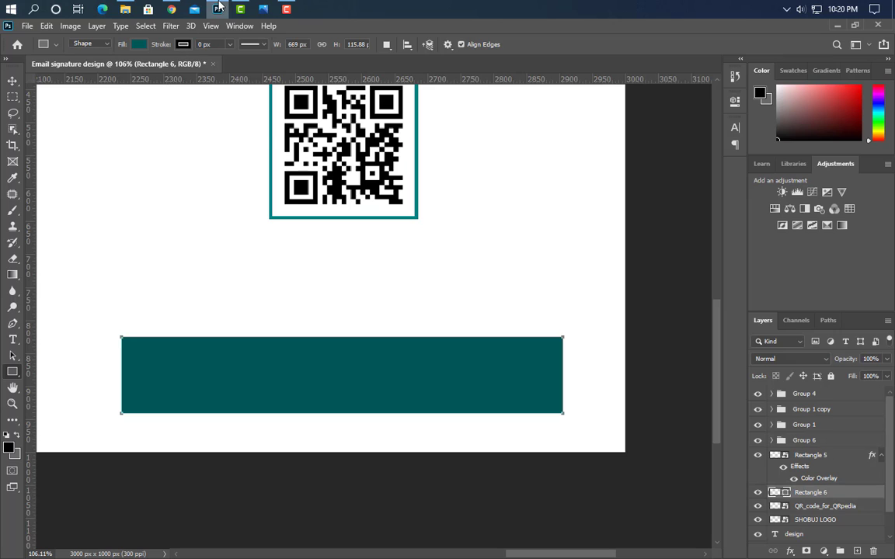
Place the five social icon files and scale YouTube, Facebook, Behance, LinkedIn and Twitter onto the bar
click(218, 8)
drag(448, 159, 319, 413)
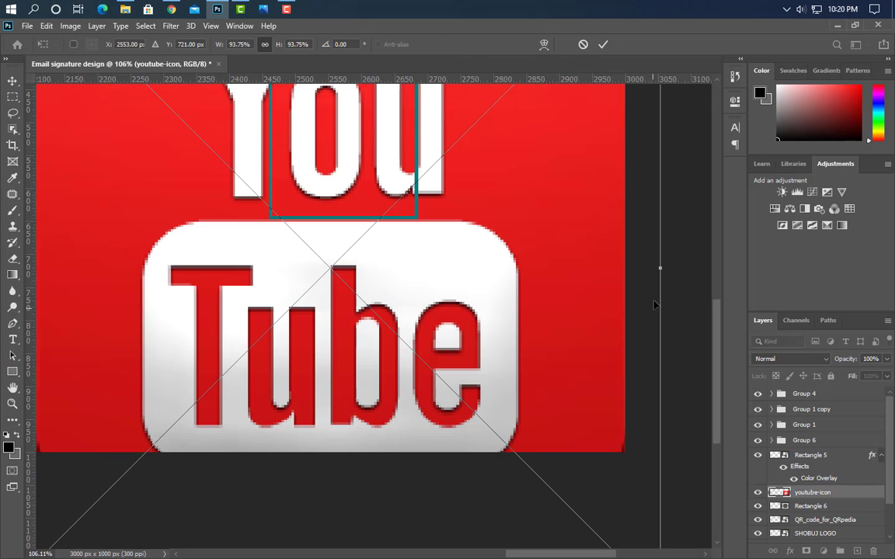
drag(659, 268, 180, 380)
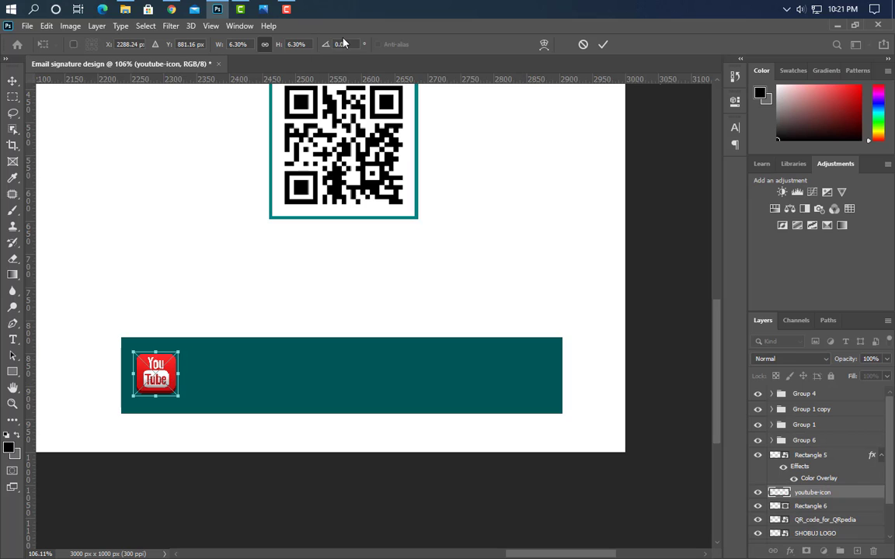
click(602, 44)
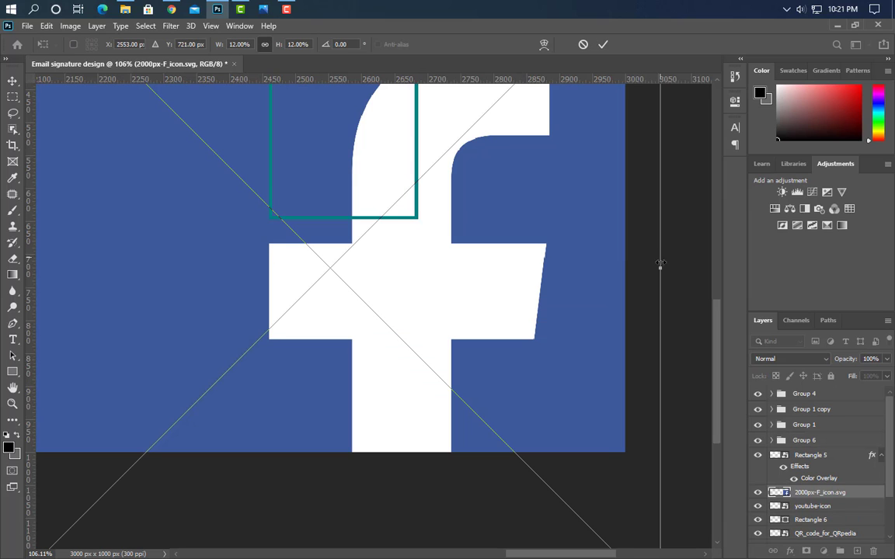
drag(143, 289, 264, 386)
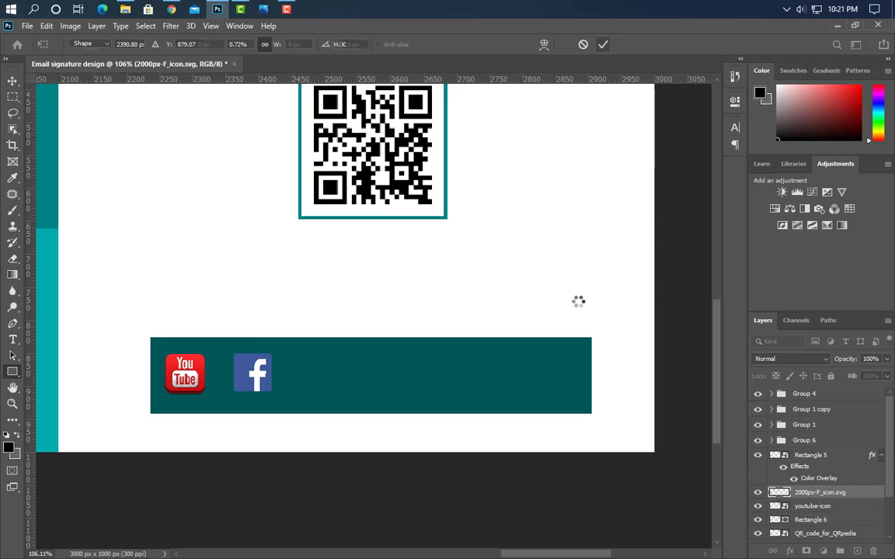
drag(432, 269, 333, 372)
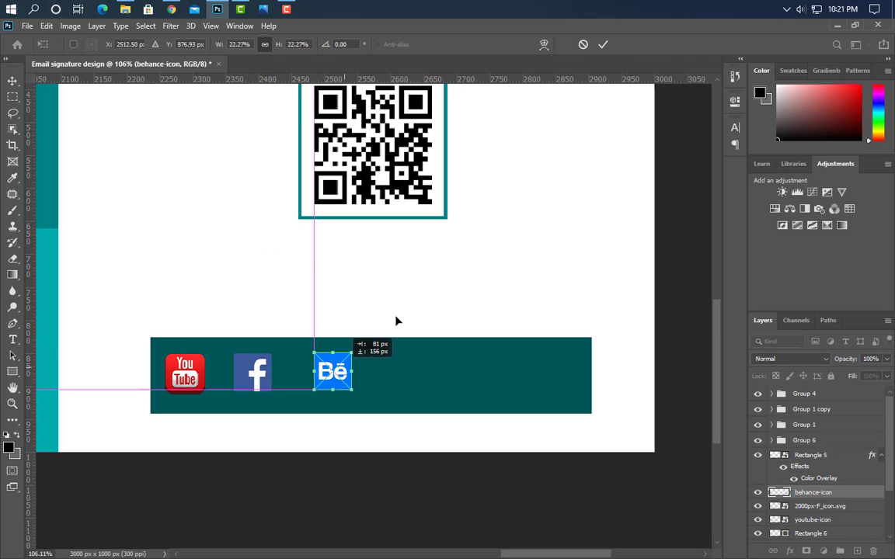
click(603, 44)
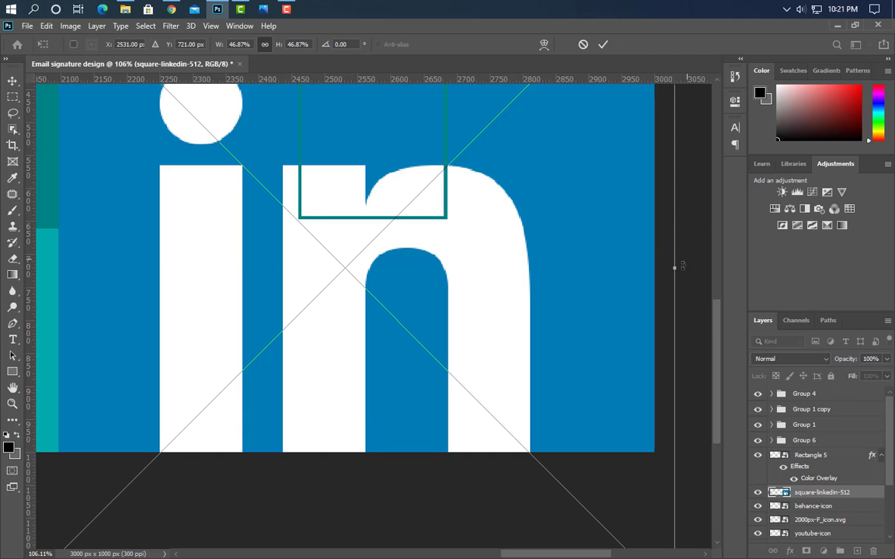
drag(676, 267, 433, 372)
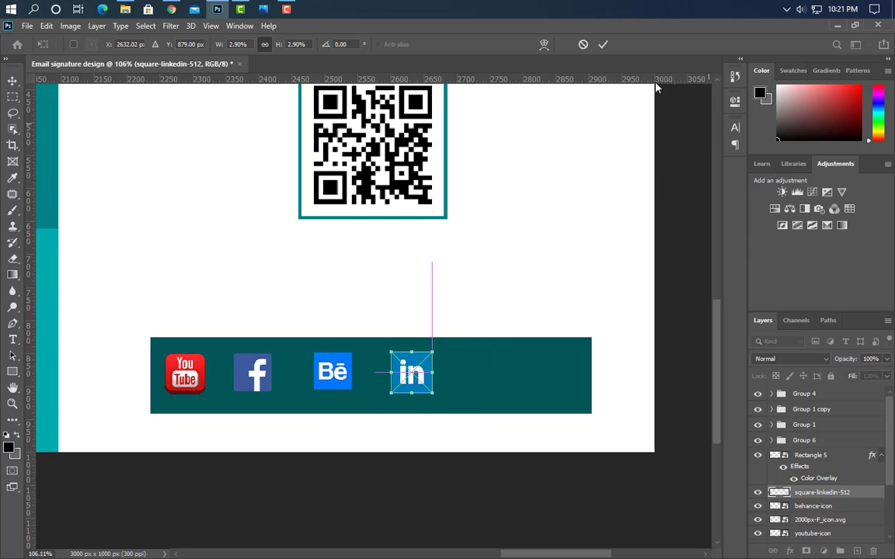
click(604, 47)
drag(633, 268, 523, 374)
click(603, 44)
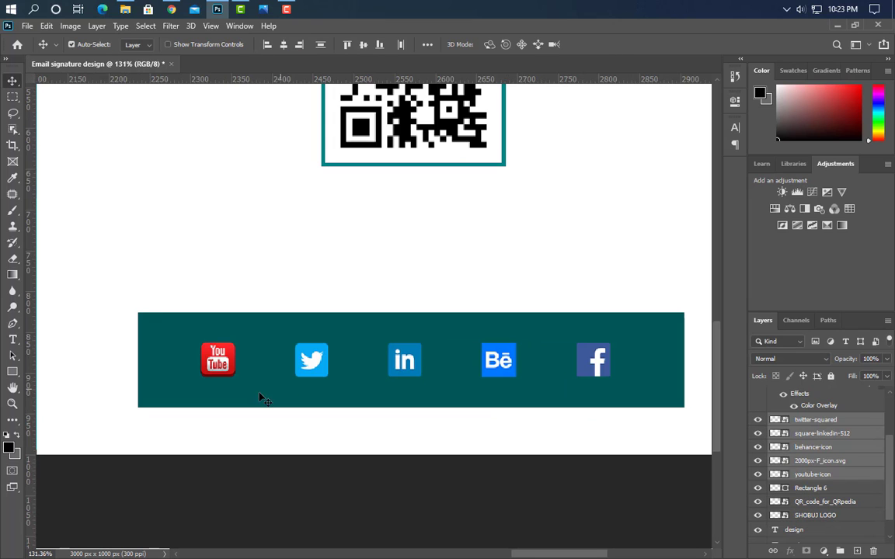
Draw a white circle behind the YouTube icon, placed beneath it in the layer stack
scroll(261, 398, up, 5)
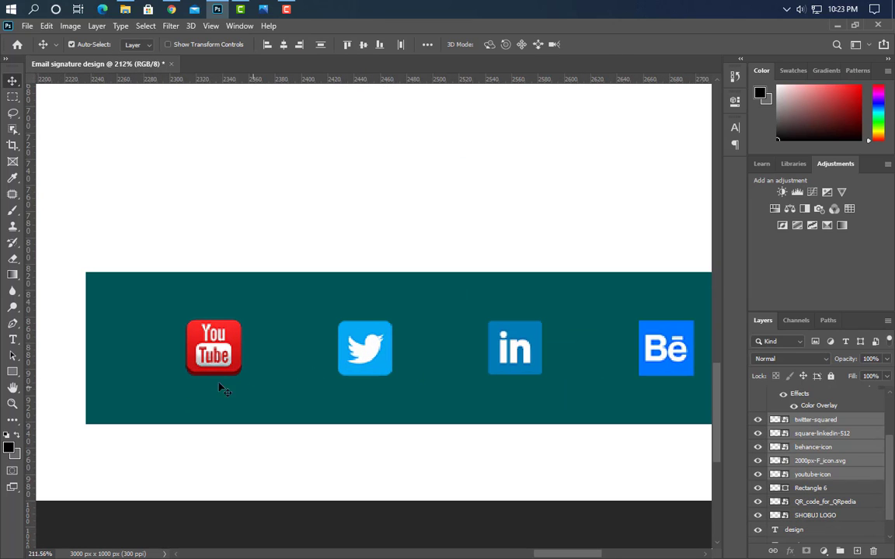
click(20, 373)
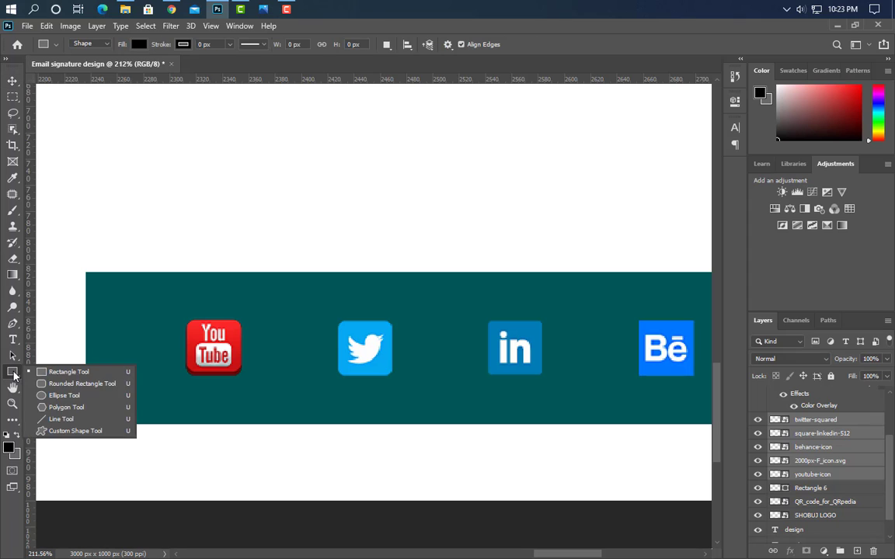
click(71, 396)
drag(162, 301, 273, 397)
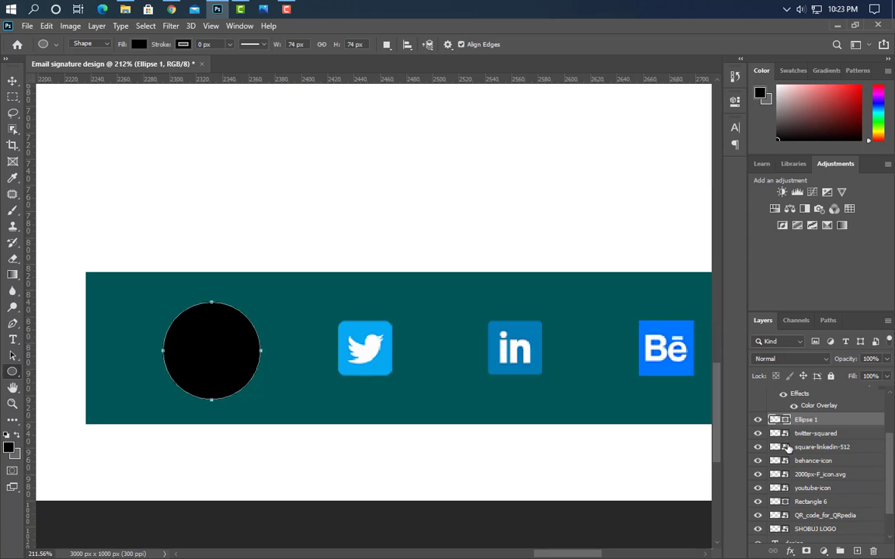
drag(856, 427, 805, 488)
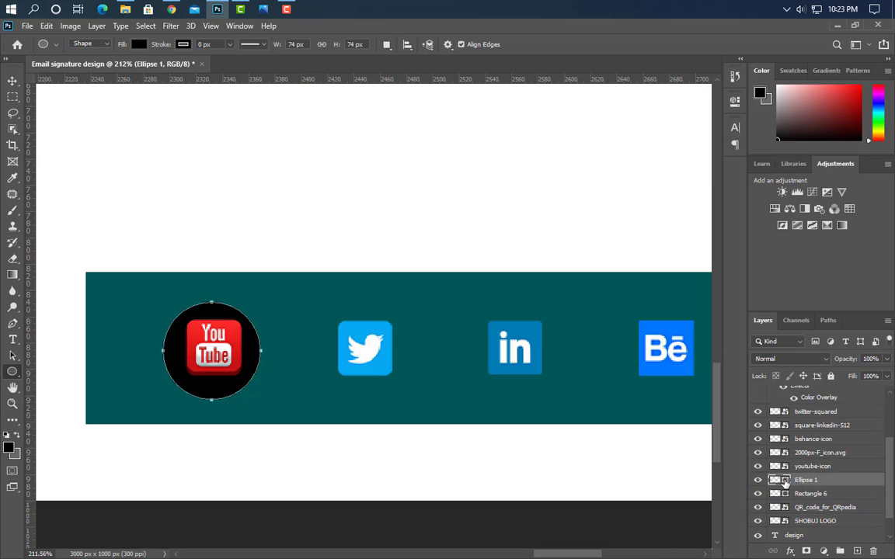
double_click(788, 481)
click(315, 124)
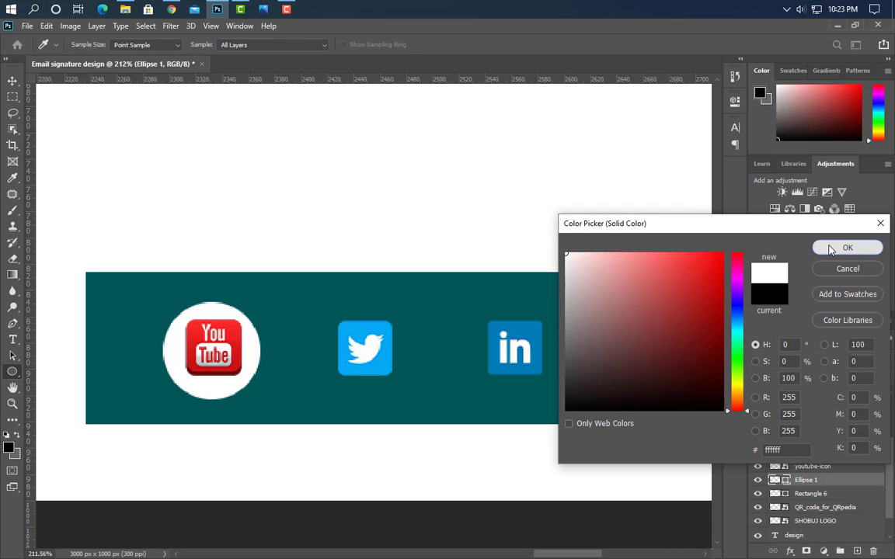
click(790, 246)
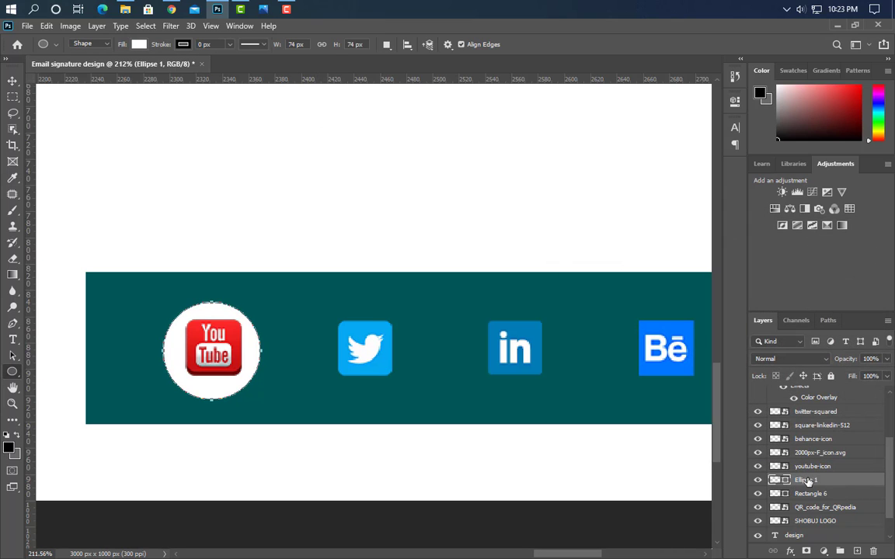
Duplicate the white circle behind the Twitter and Behance icons
key(v)
drag(251, 359, 553, 365)
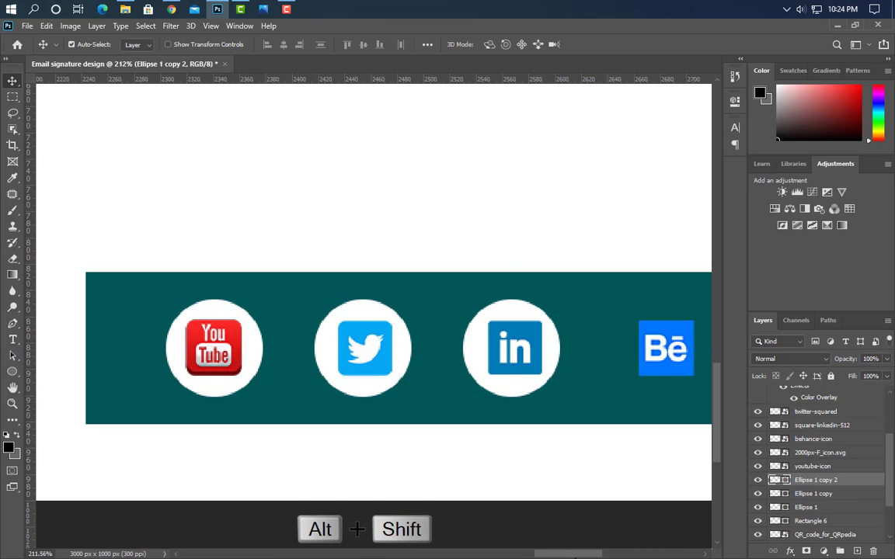
scroll(553, 365, right, 3)
drag(346, 372, 643, 367)
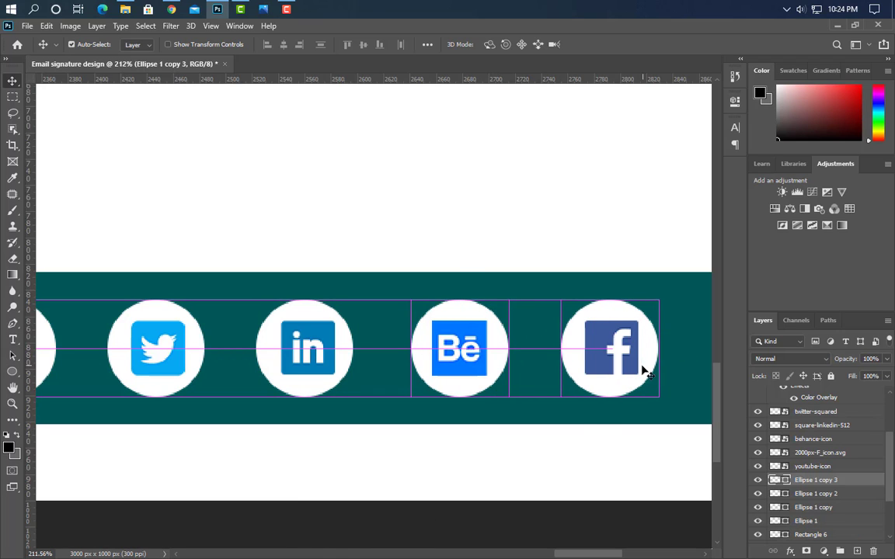
scroll(598, 439, down, 8)
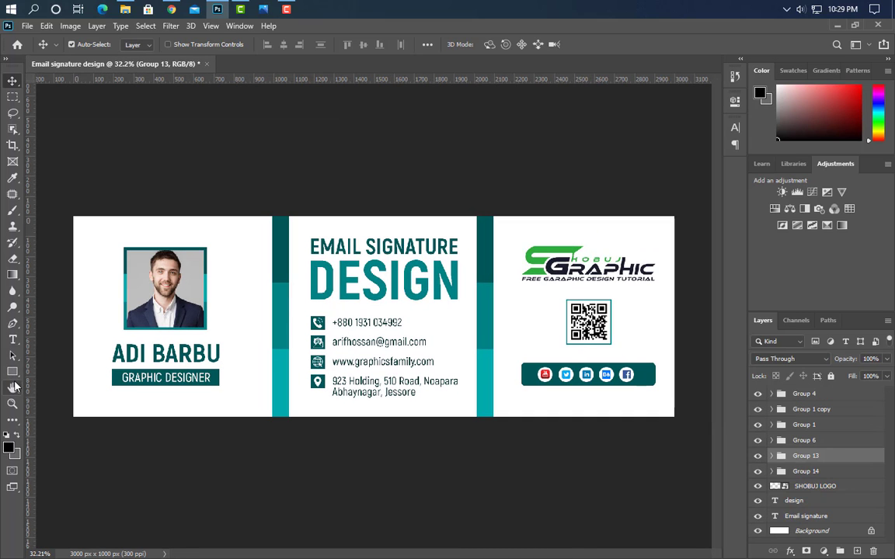
Draw a dark teal #015859 bar along the bottom of the left panel
click(12, 372)
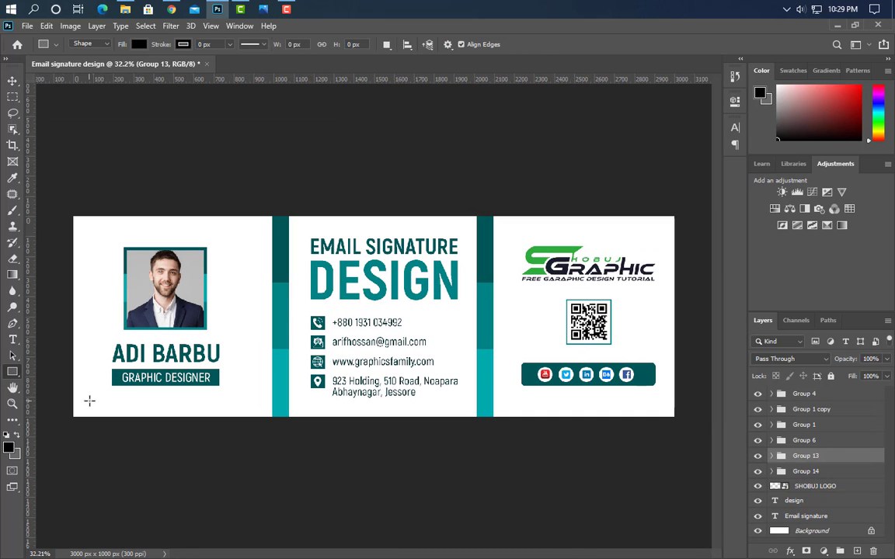
drag(68, 405, 279, 445)
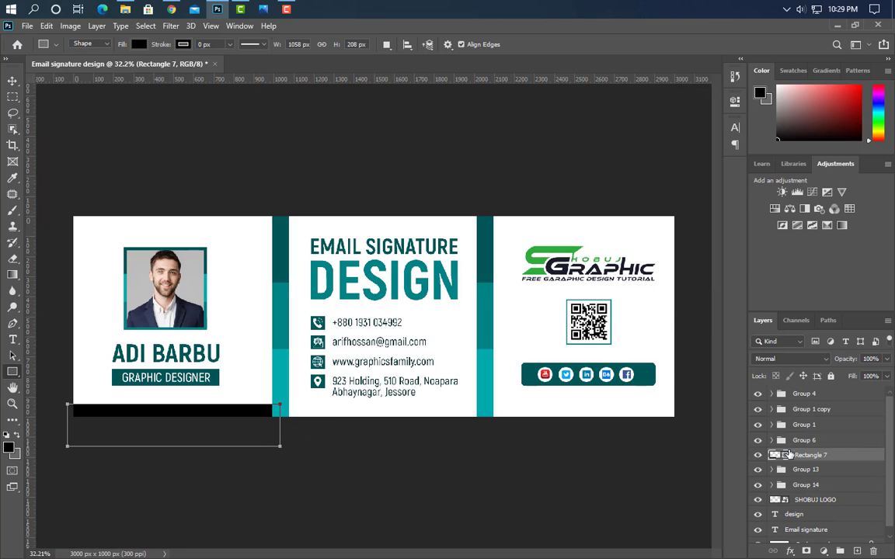
double_click(786, 457)
click(281, 265)
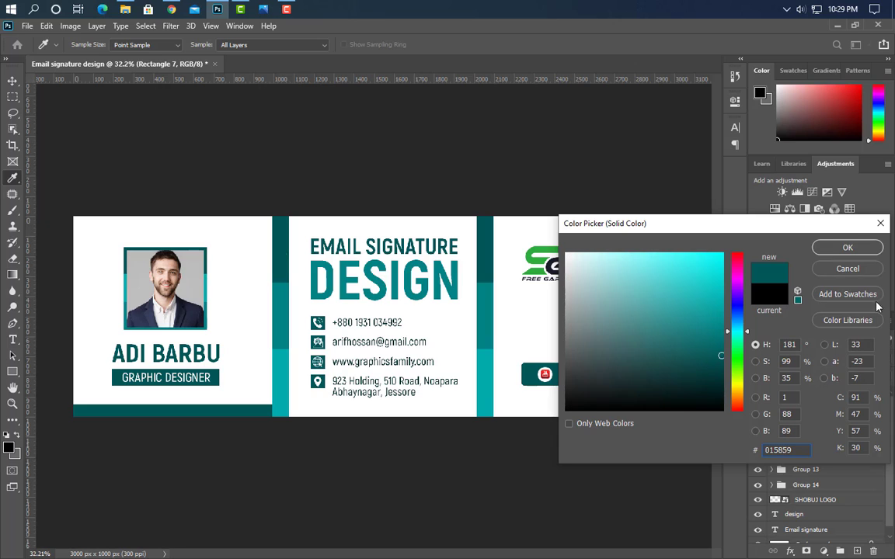
click(846, 248)
Copy the bar under the middle and right panels, recoloured #018385 and #02aaac
key(v)
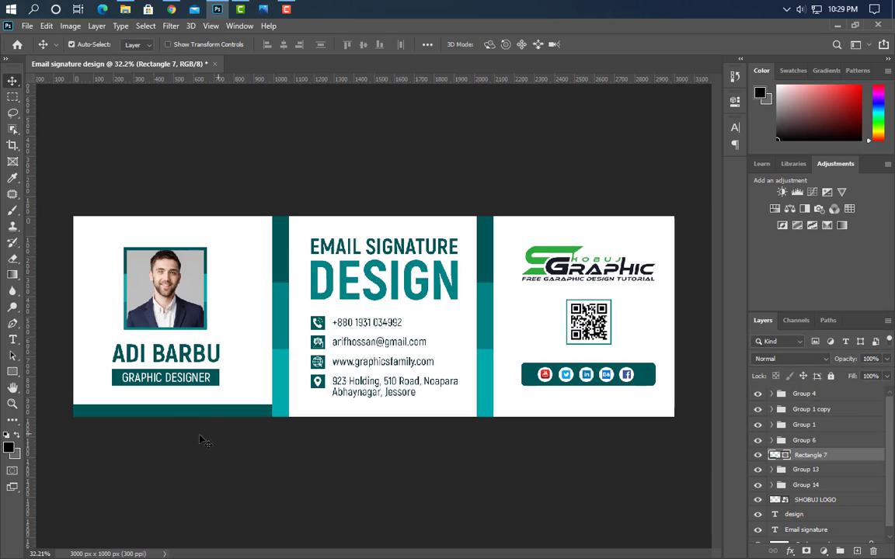
drag(164, 412, 376, 415)
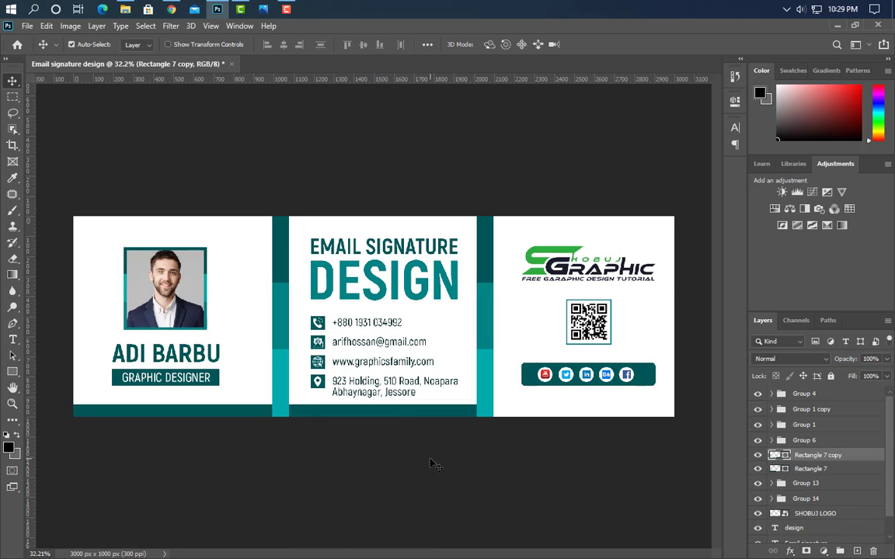
double_click(785, 459)
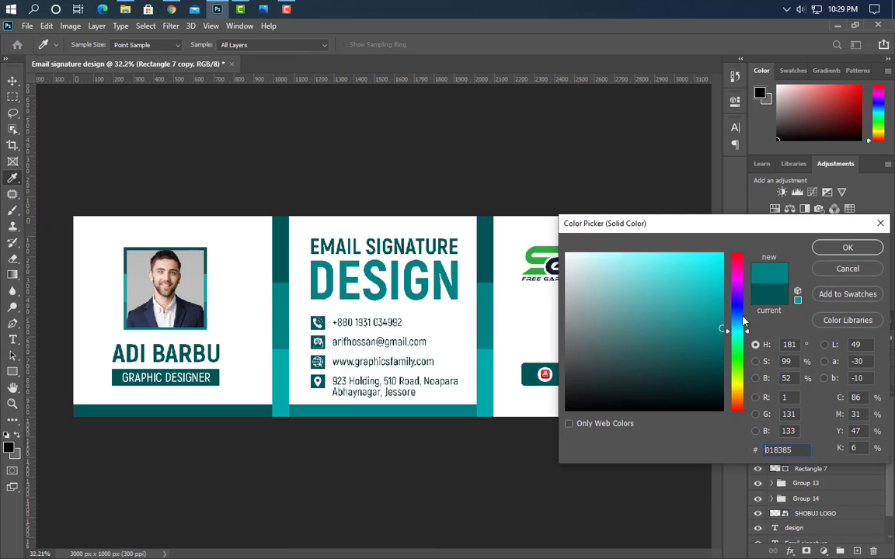
click(846, 248)
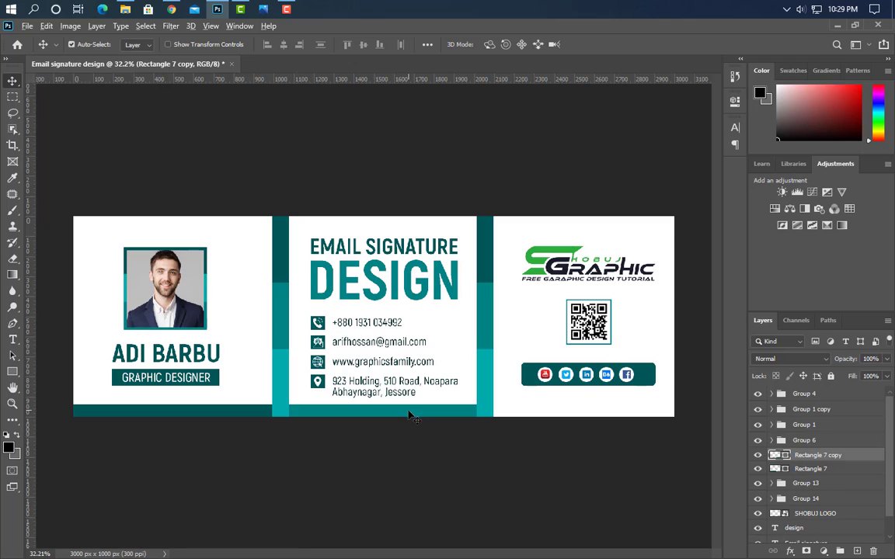
drag(409, 417, 611, 429)
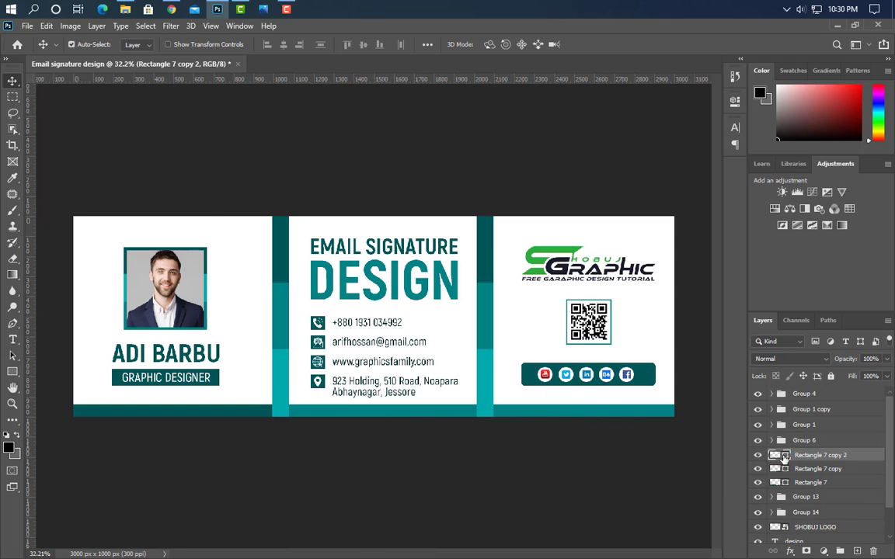
double_click(784, 457)
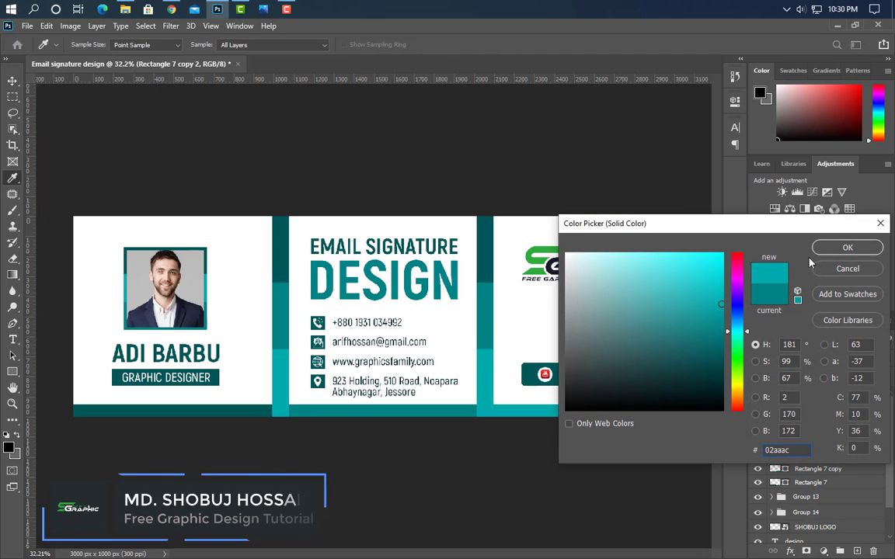
click(847, 248)
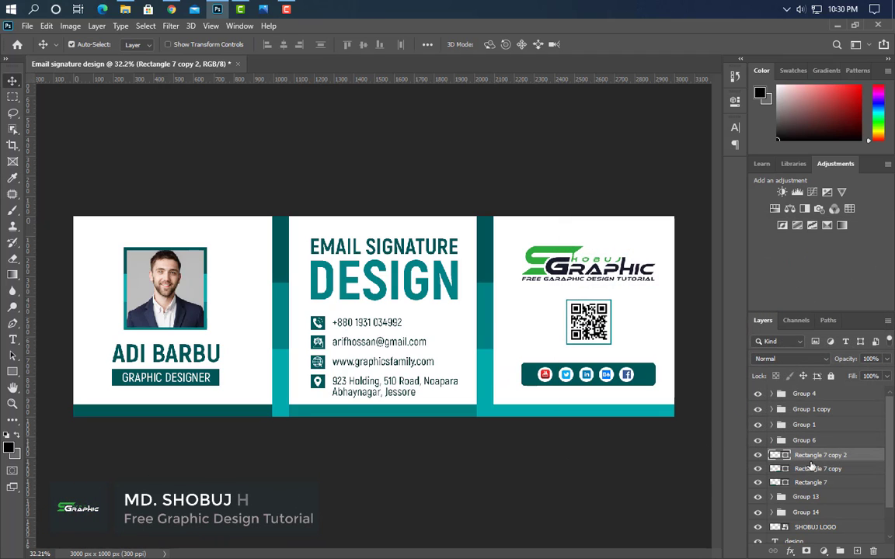
shift+click(814, 469)
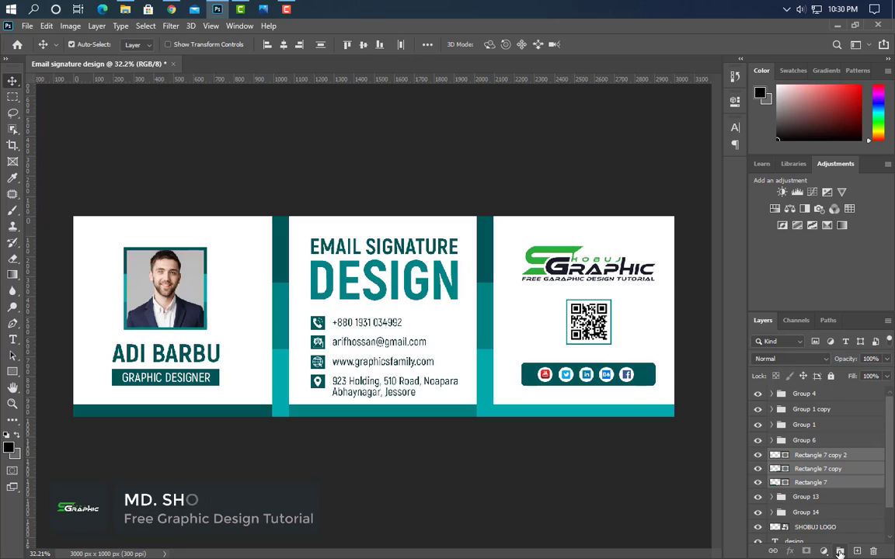
Group the three bottom bars, duplicate the group to the banner's top edge, and nudge both into place
click(840, 551)
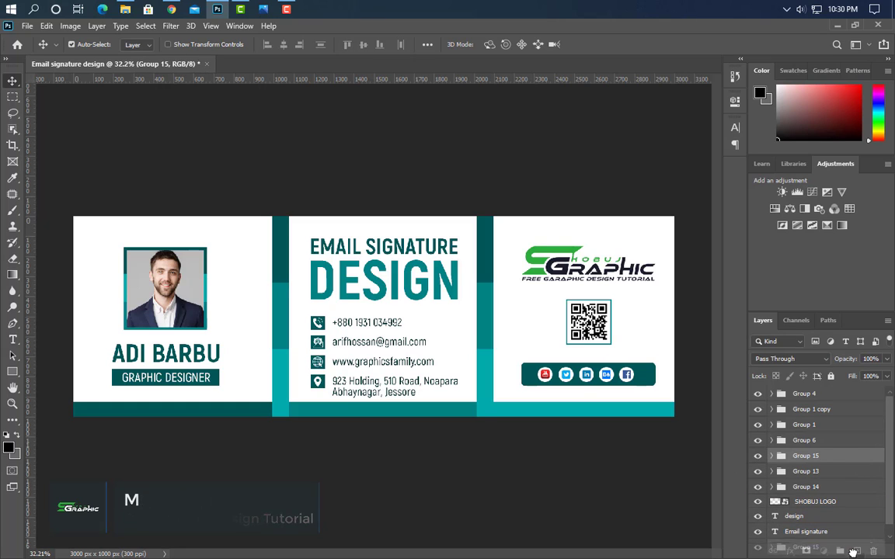
key(ctrl+j)
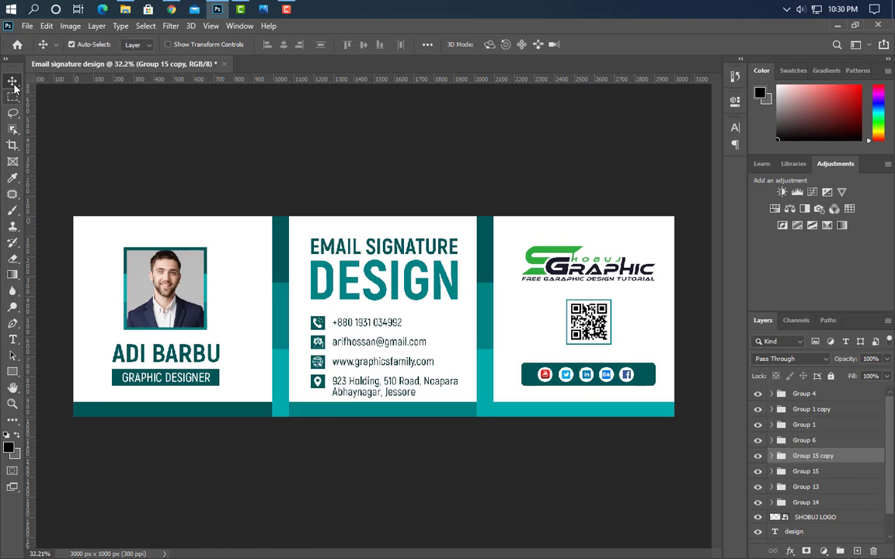
drag(538, 402, 533, 220)
key(shift+Up)
key(shift+Up)
key(shift+Up)
key(shift+Up)
key(shift+Up)
key(shift+Up)
key(shift+Up)
key(shift+Up)
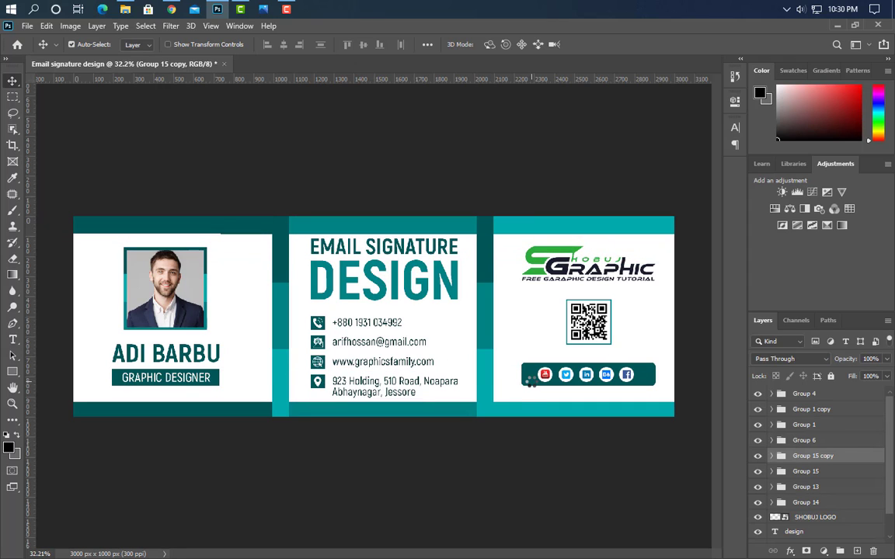
click(532, 408)
key(shift+Down)
click(13, 372)
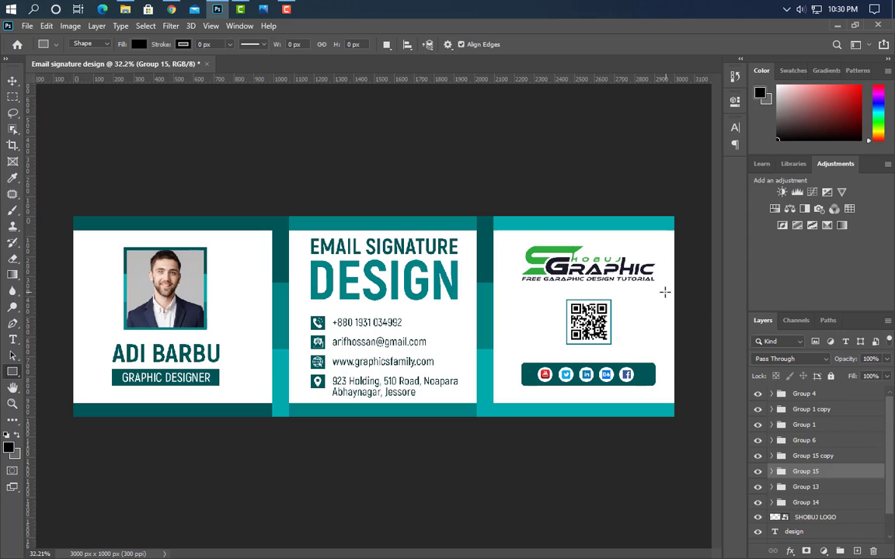
Draw a 100×264 px dark teal tab on the card's right edge with 12 px rounded corners
drag(664, 292, 685, 344)
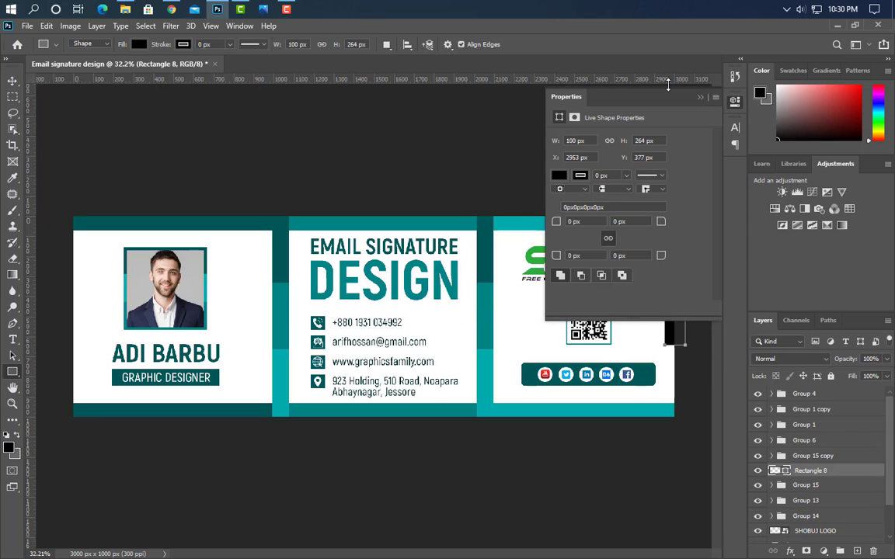
click(699, 95)
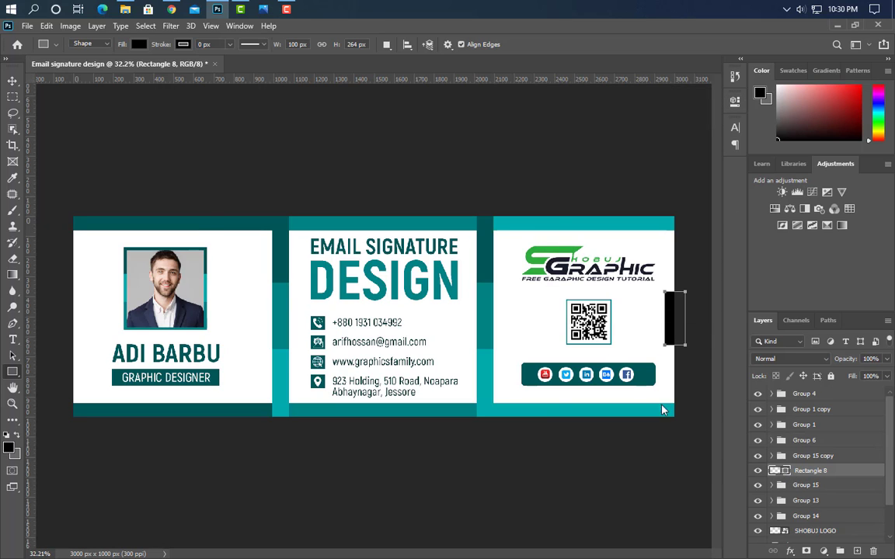
double_click(774, 471)
click(195, 220)
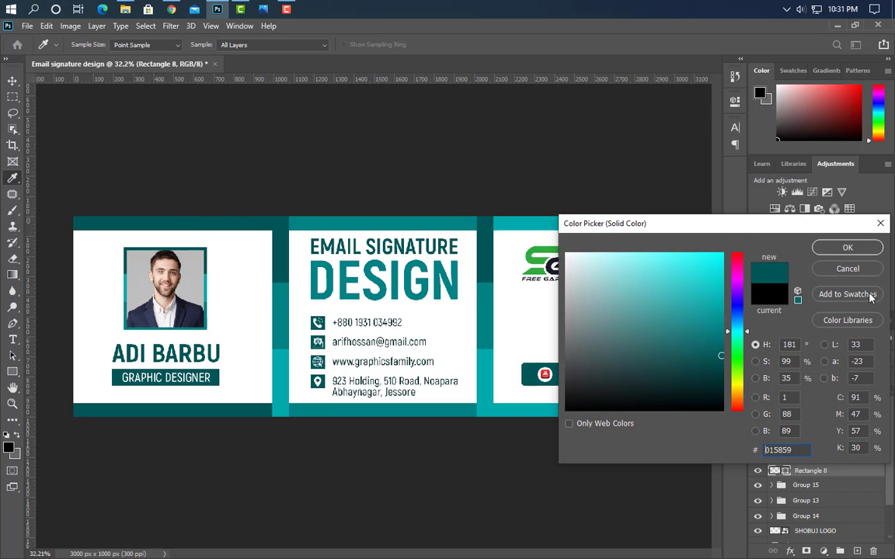
click(849, 246)
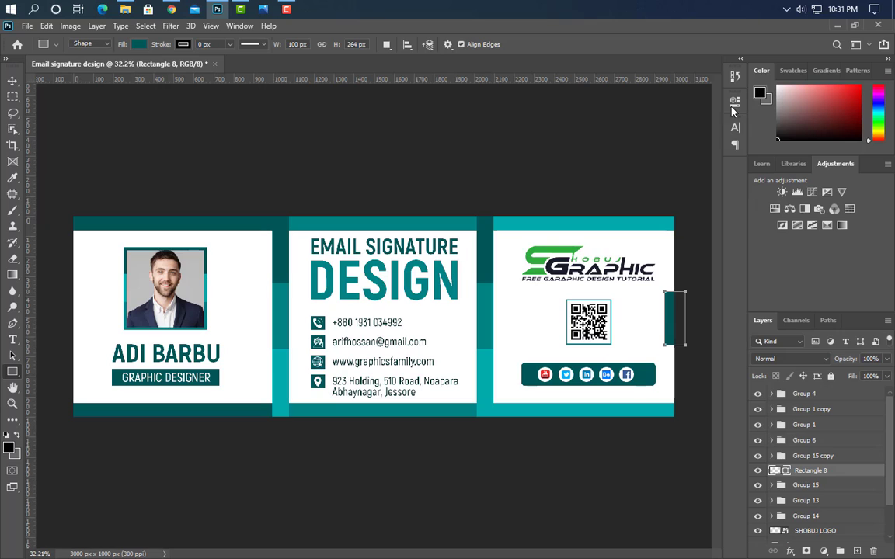
click(734, 106)
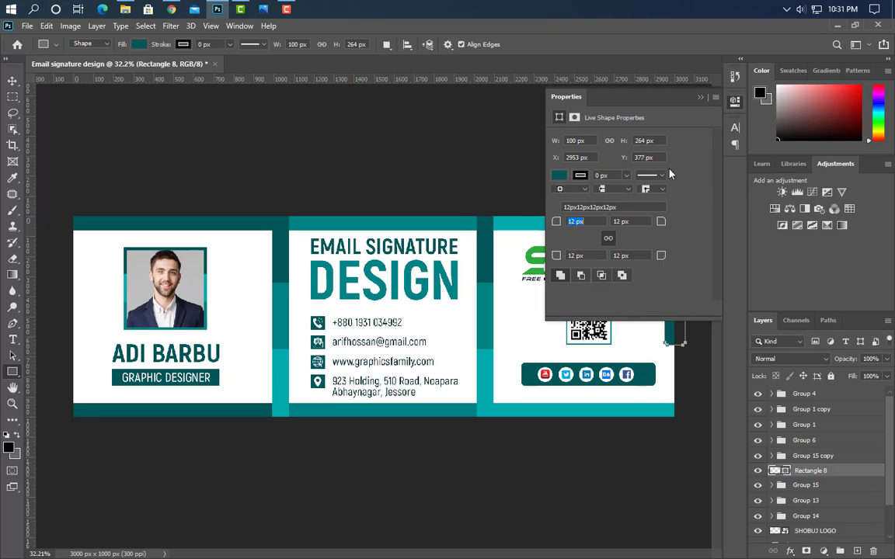
click(699, 97)
Copy the rounded tab over to the card's left edge
key(v)
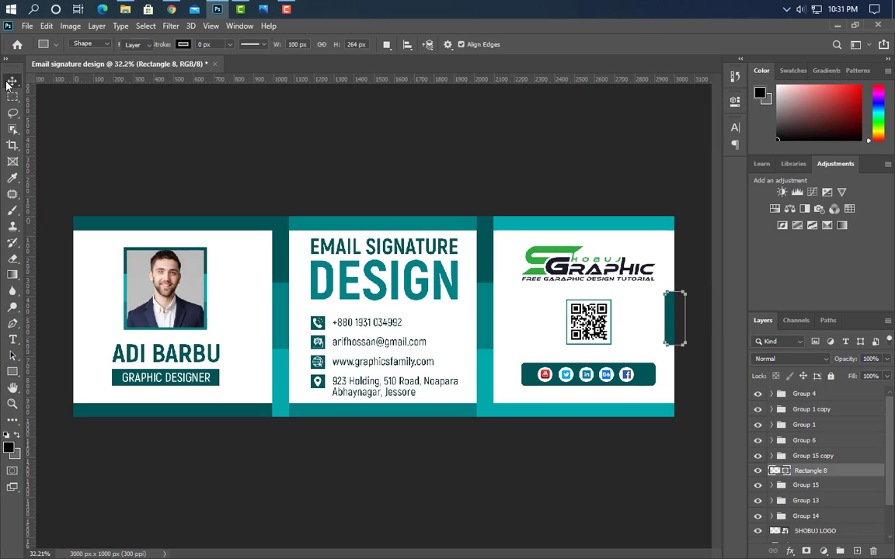
drag(669, 332, 66, 315)
click(374, 343)
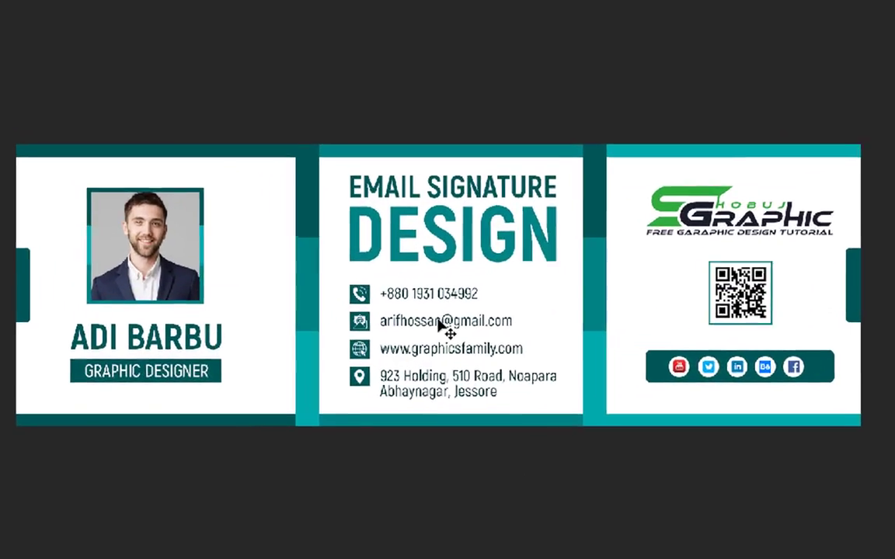